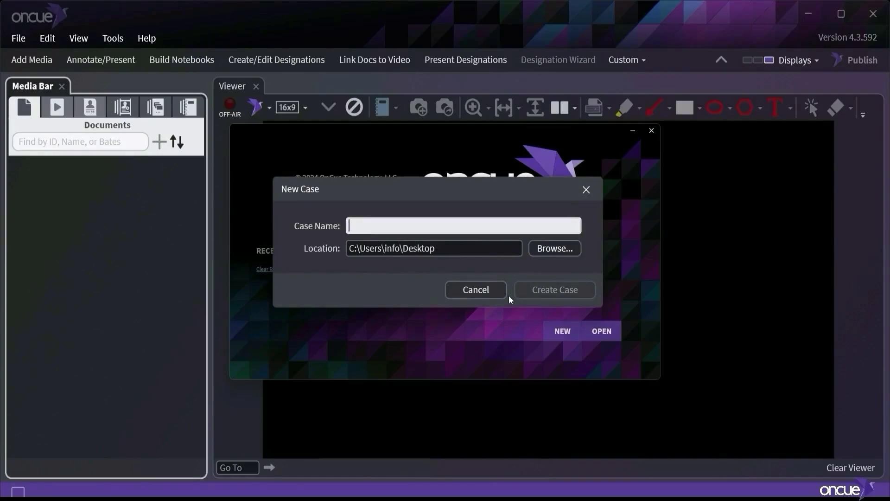
Step: Create a new case named Demo, stored directly on the Windows (C:) drive
text(Demo)
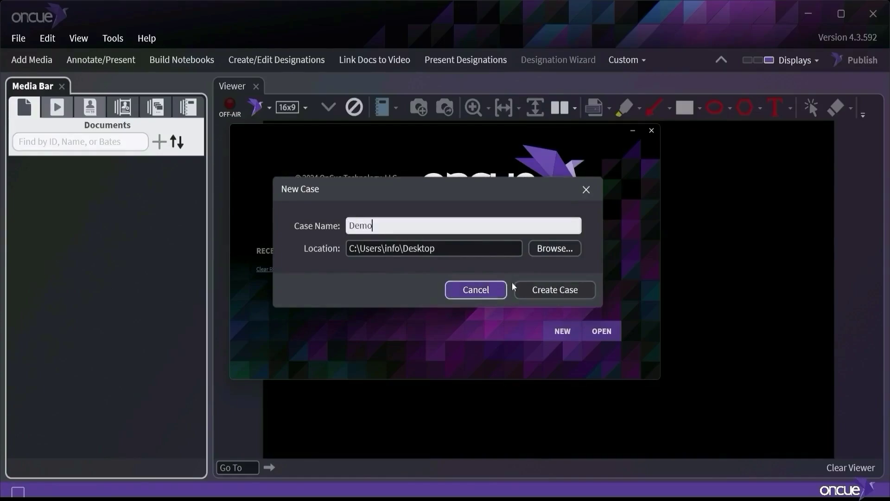
click(555, 248)
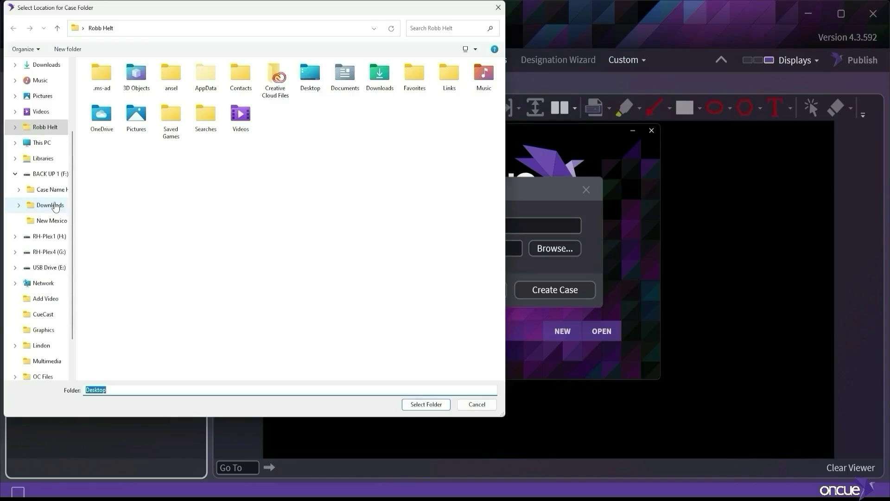
click(45, 143)
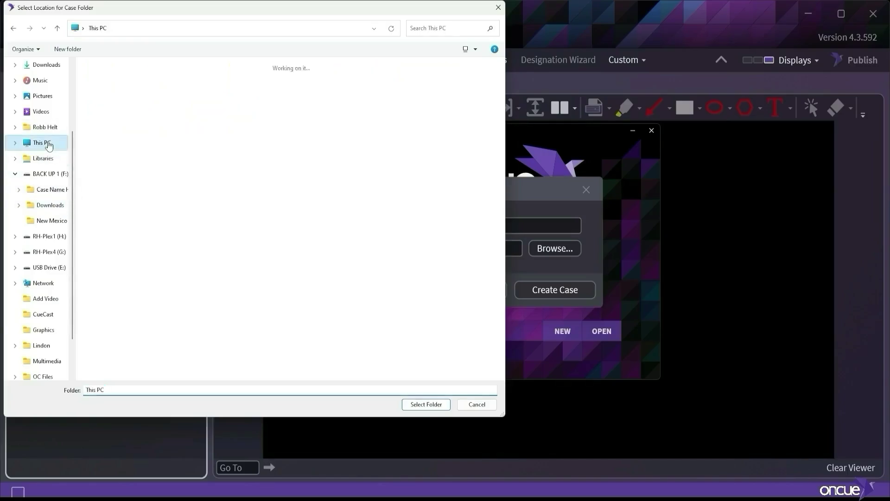
double_click(145, 76)
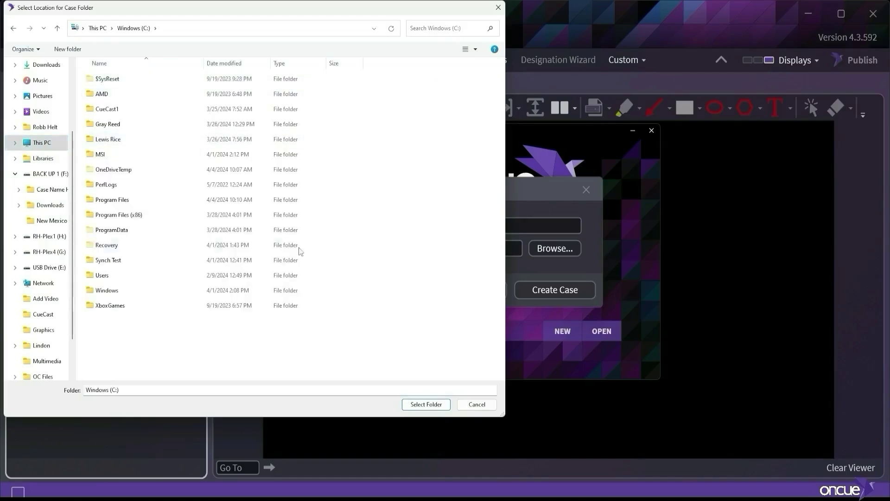
click(426, 404)
click(541, 291)
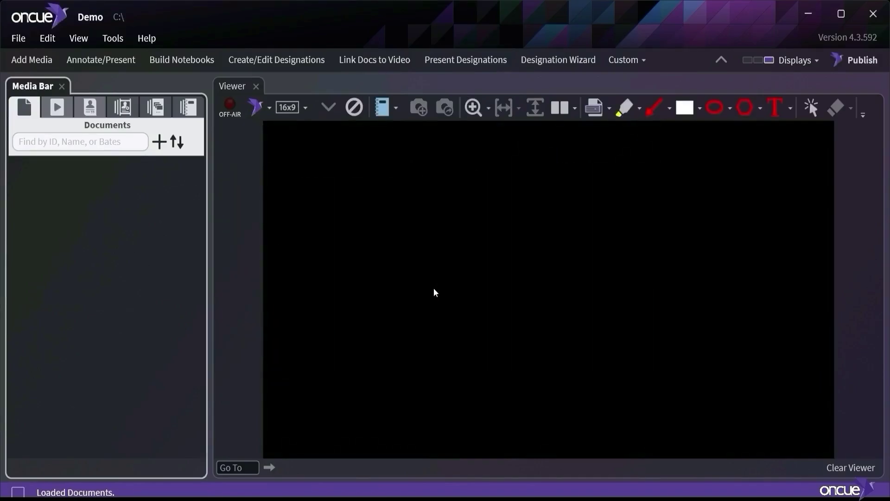
Step: Open the Demo case's folder in File Explorer and examine its subfolders and database files, widening the file list
ctrl+click(118, 20)
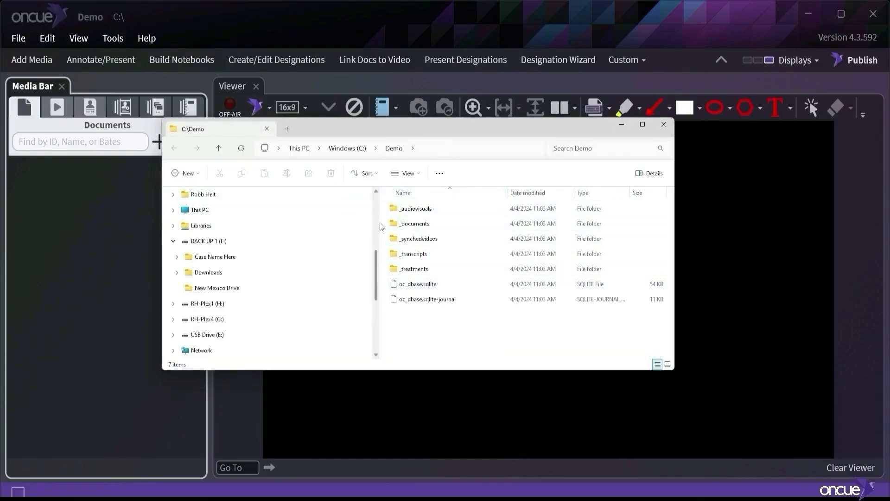
drag(381, 223, 261, 223)
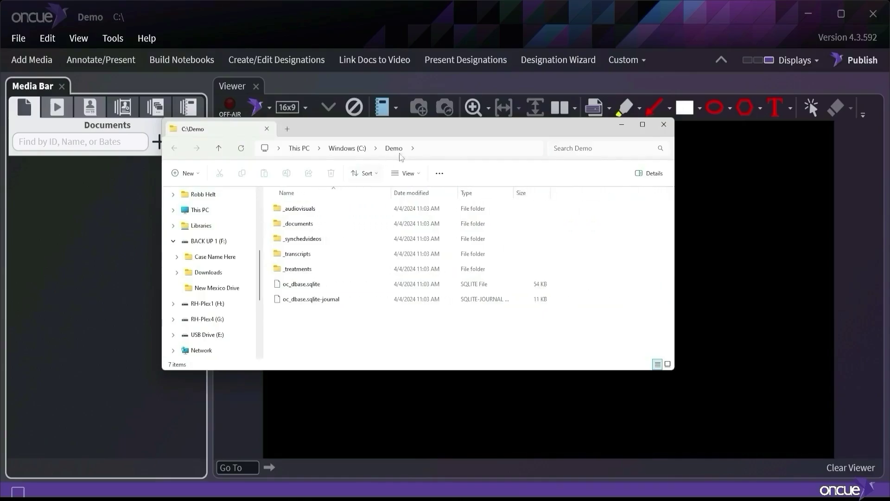
click(430, 153)
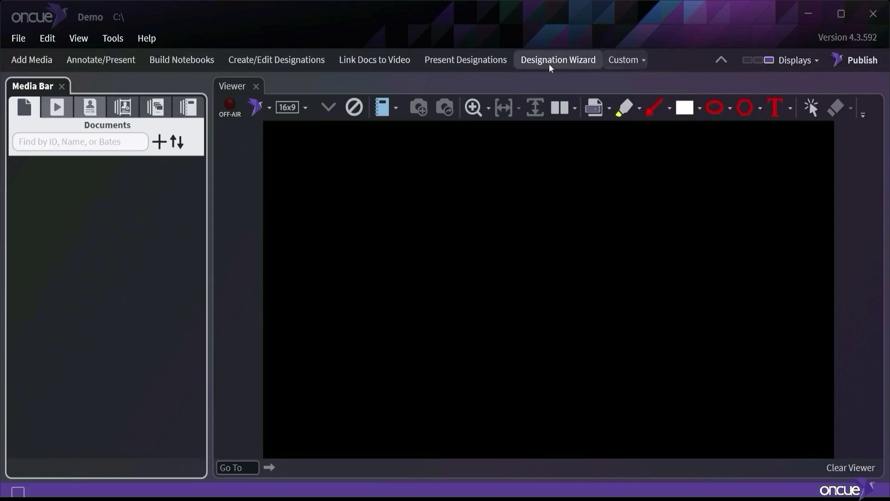
Step: View the Link Docs to Video workspace and return to the Annotate/Present workspace
click(360, 62)
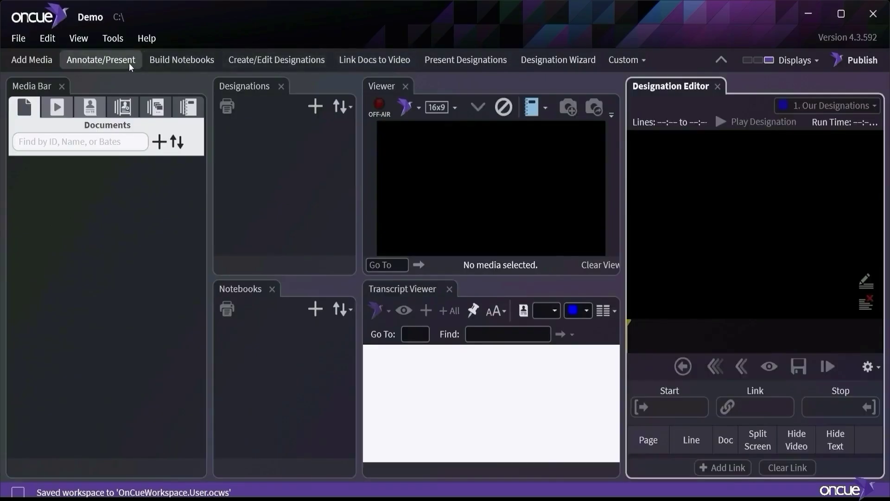
click(129, 63)
Step: Try enabling and disabling the presentation displays, leaving only Jury Monitor enabled, and close the display settings
click(794, 60)
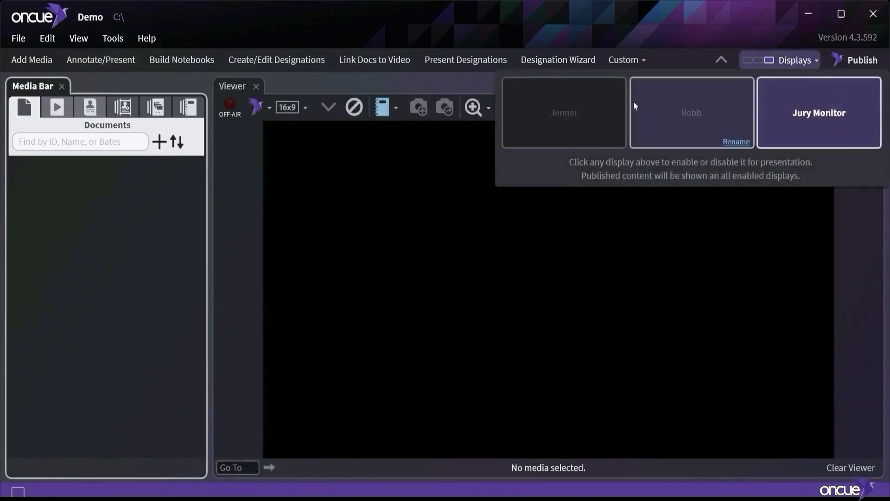
click(686, 117)
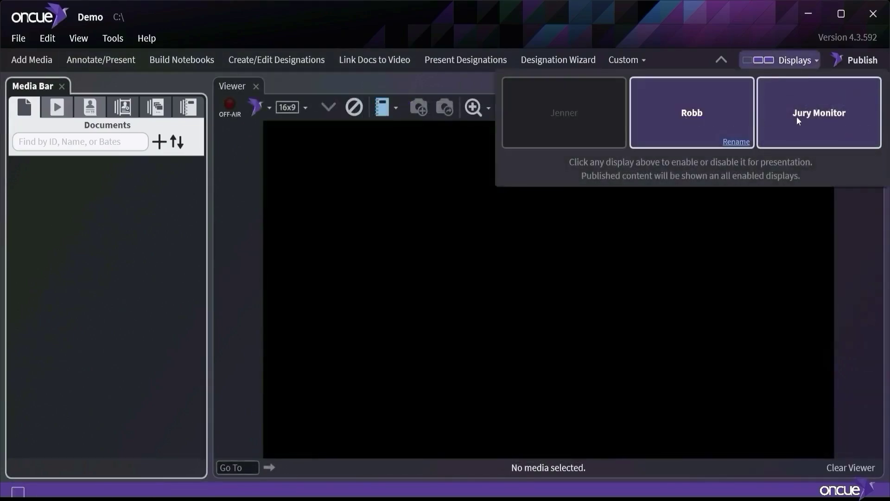
click(797, 116)
click(728, 112)
click(598, 115)
click(735, 118)
click(778, 123)
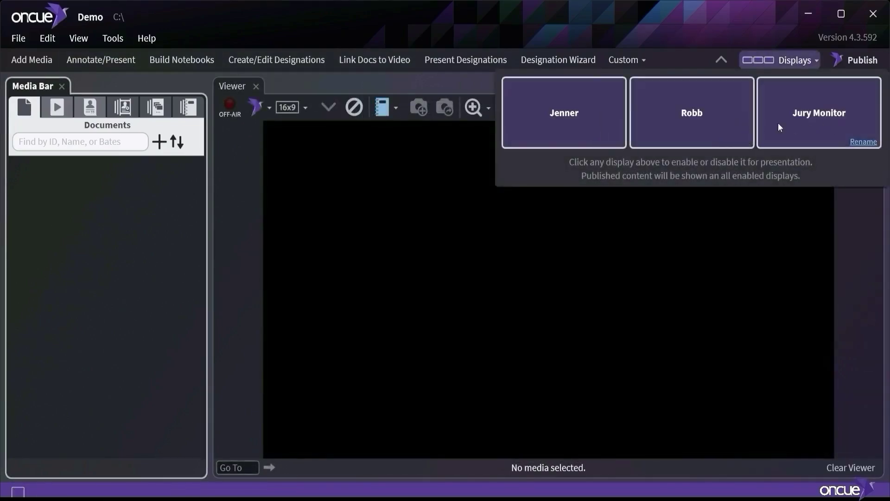
click(668, 125)
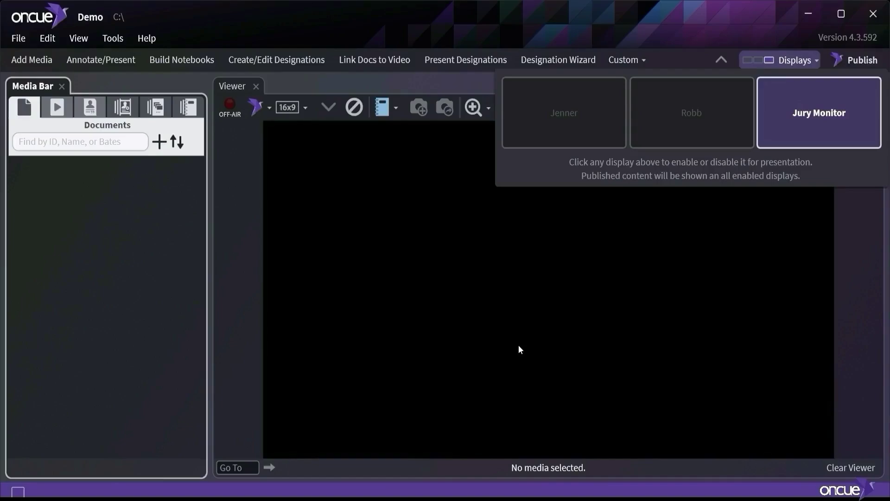
click(519, 345)
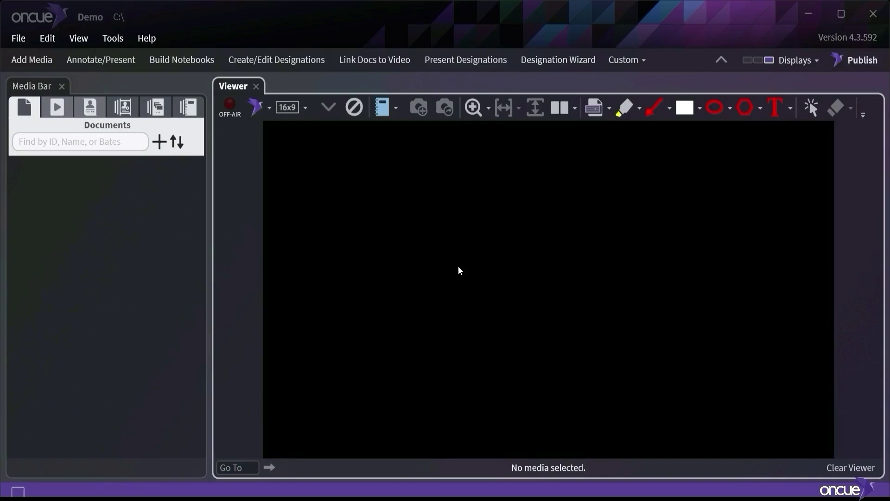
Step: Look through each media category in the Media Bar, ending with Notebooks, and return to Documents
click(64, 255)
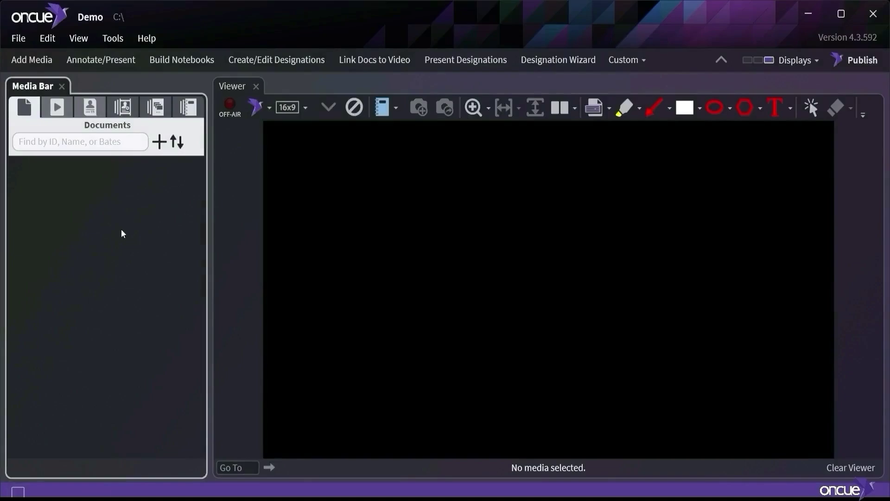
click(65, 109)
click(95, 113)
click(130, 114)
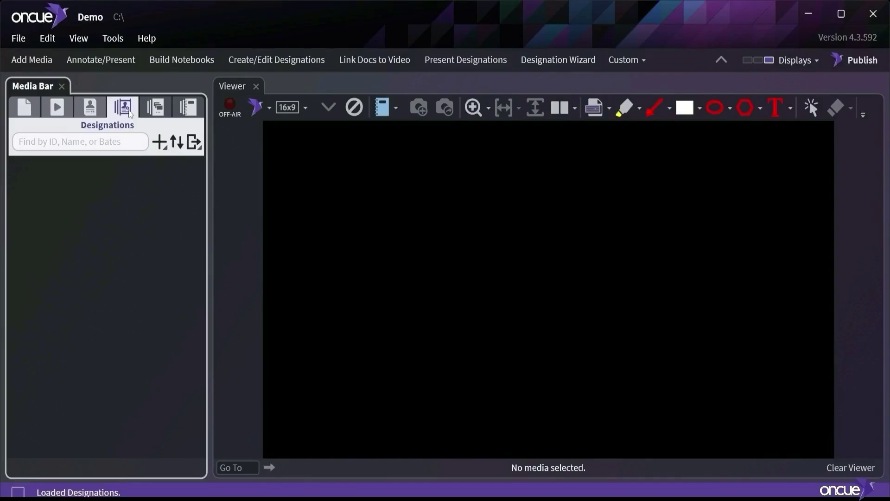
click(146, 113)
click(182, 112)
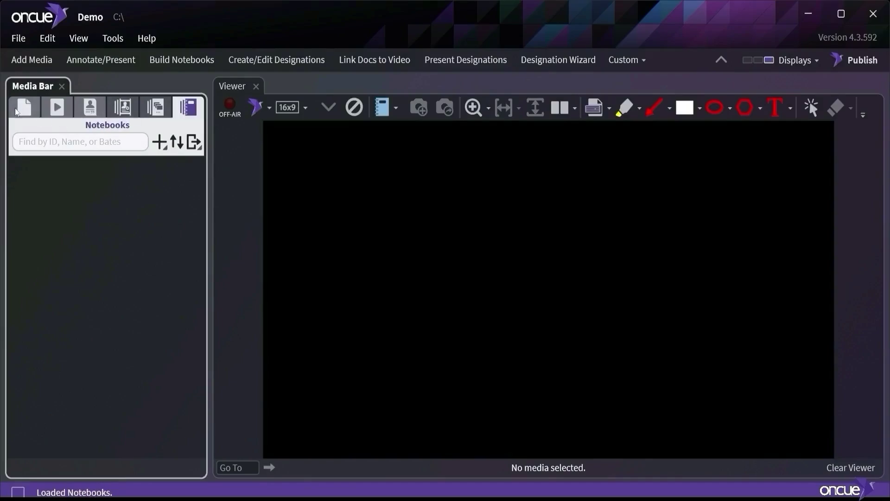
click(17, 111)
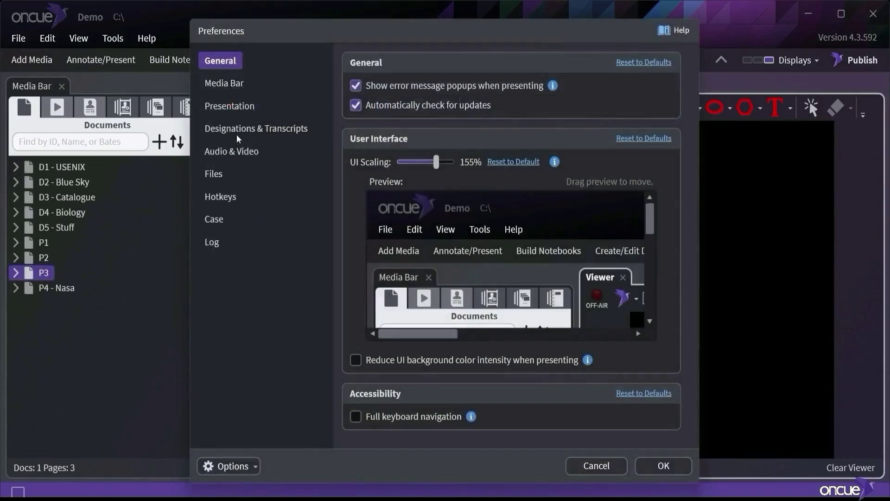
Step: Review the Designations & Transcripts, Audio & Video and Media Bar preferences
click(237, 132)
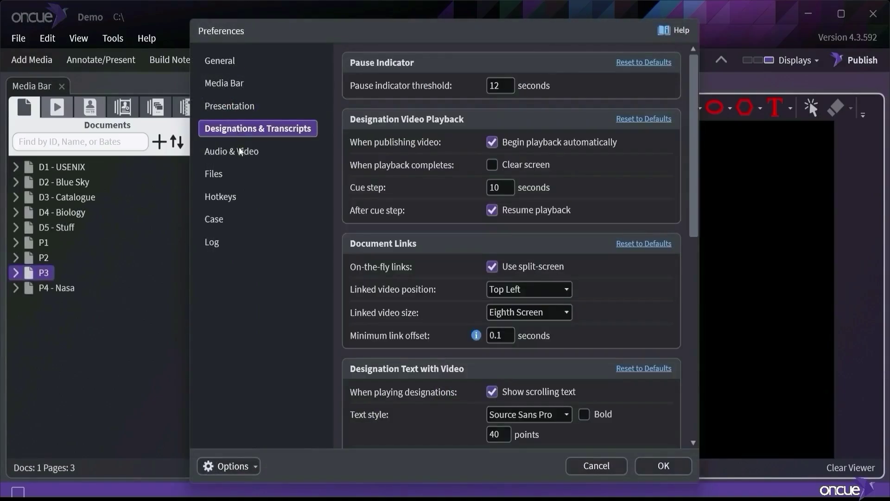
click(241, 153)
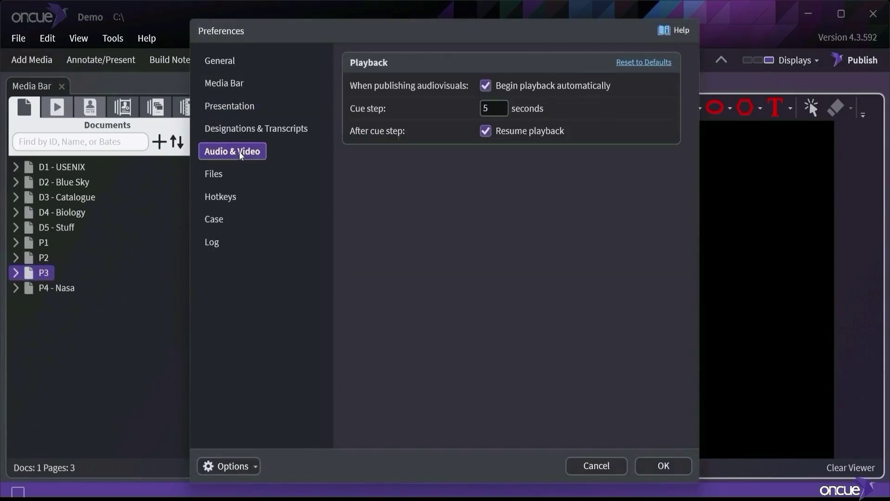
click(236, 88)
Step: Review the list of hotkeys in the preferences and close the preferences
click(223, 198)
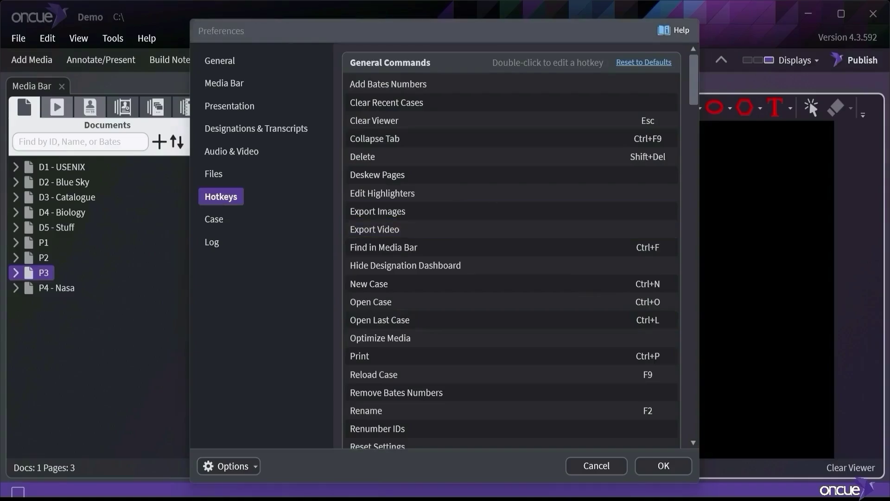
click(607, 292)
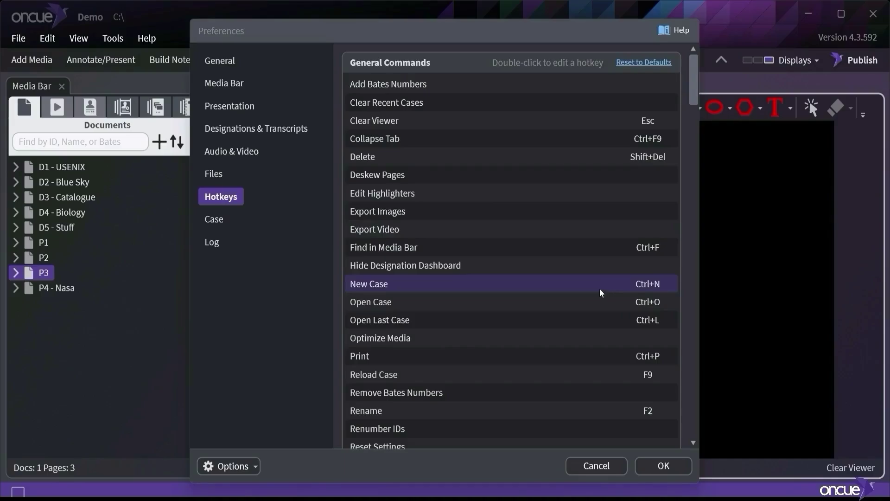
click(576, 193)
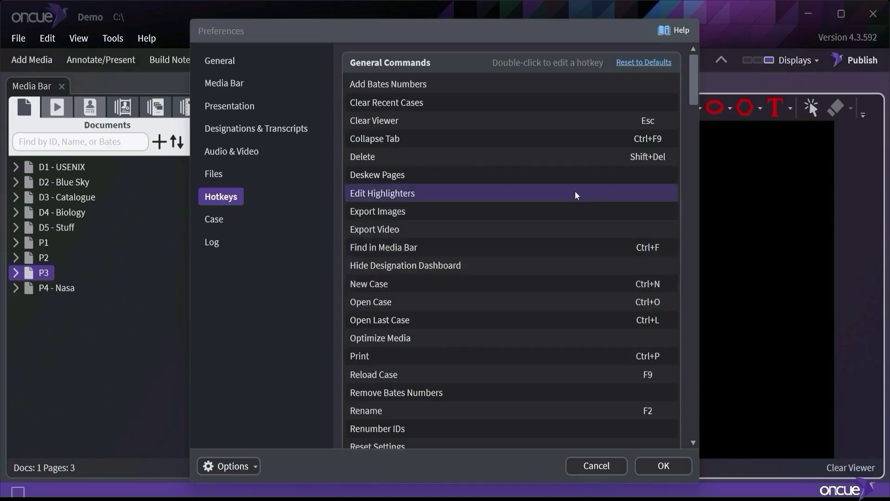
scroll(582, 213, down, 7)
scroll(582, 213, up, 3)
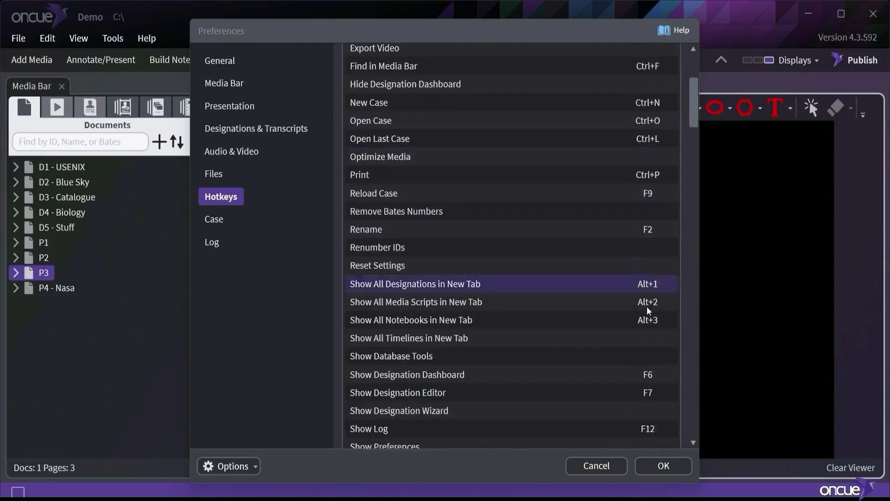
click(669, 468)
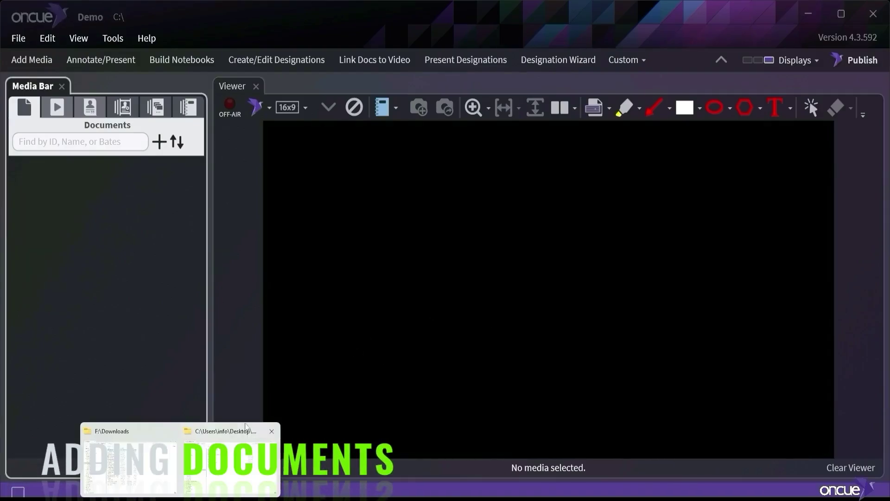
Step: Switch to File Explorer and open the OC Files folder on the desktop
click(123, 454)
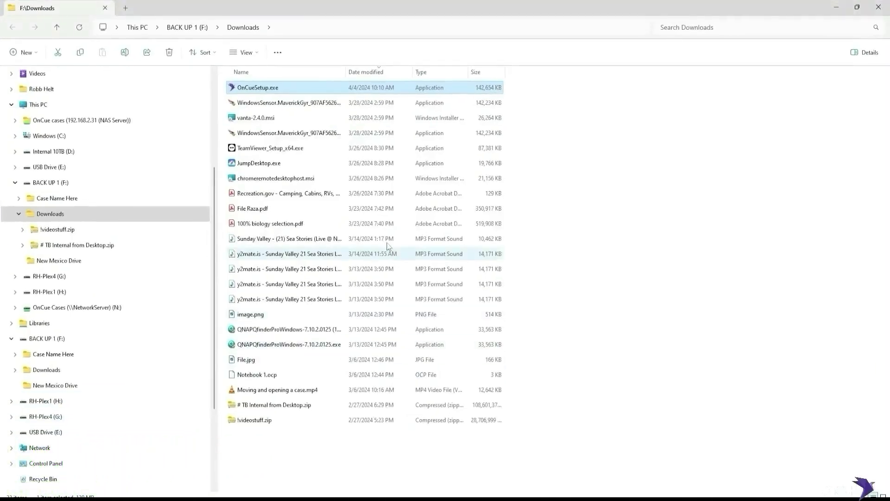
click(49, 136)
scroll(42, 170, up, 4)
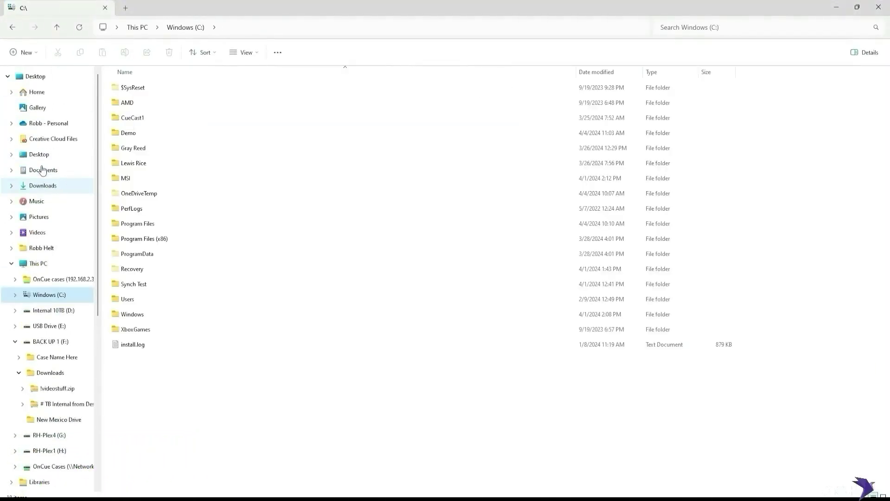
click(44, 154)
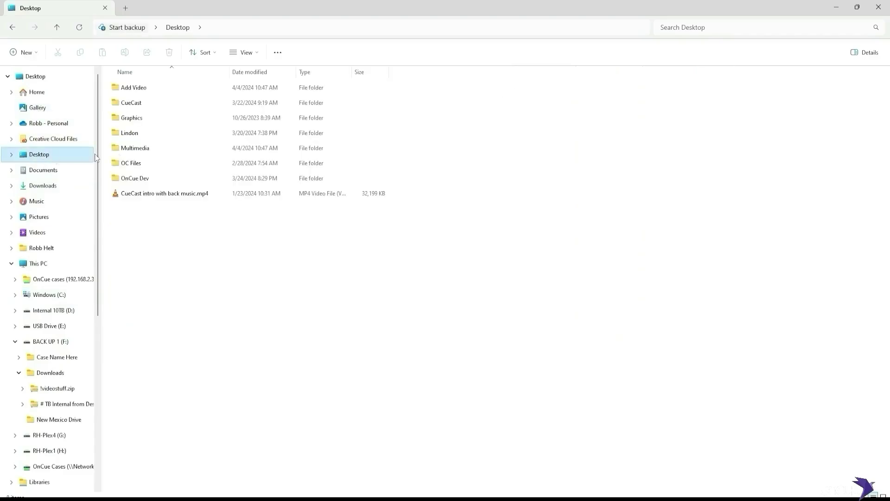
double_click(171, 163)
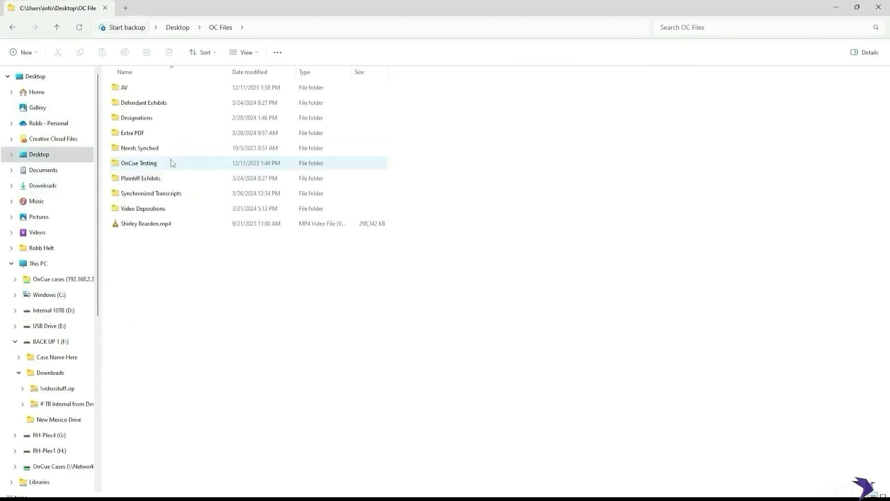
Step: Add the Defendant Exhibits folder to the case's documents, using Space as the ID/name delimiter
click(144, 103)
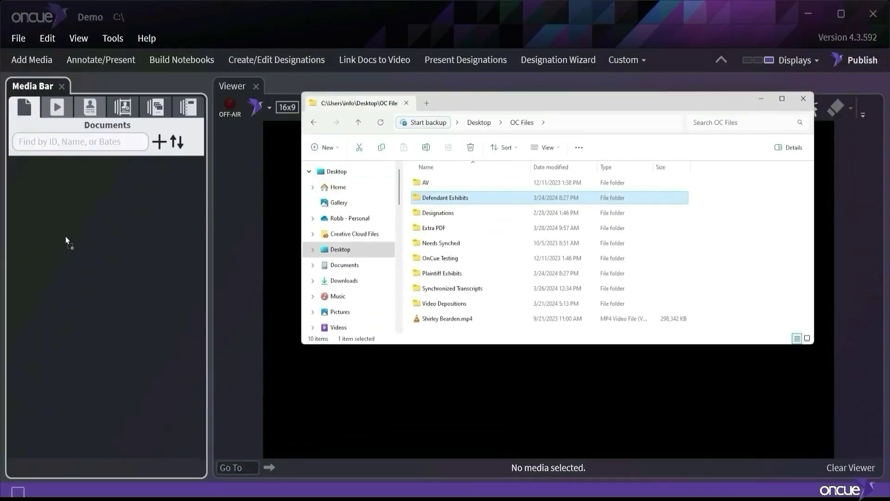
drag(65, 236, 65, 235)
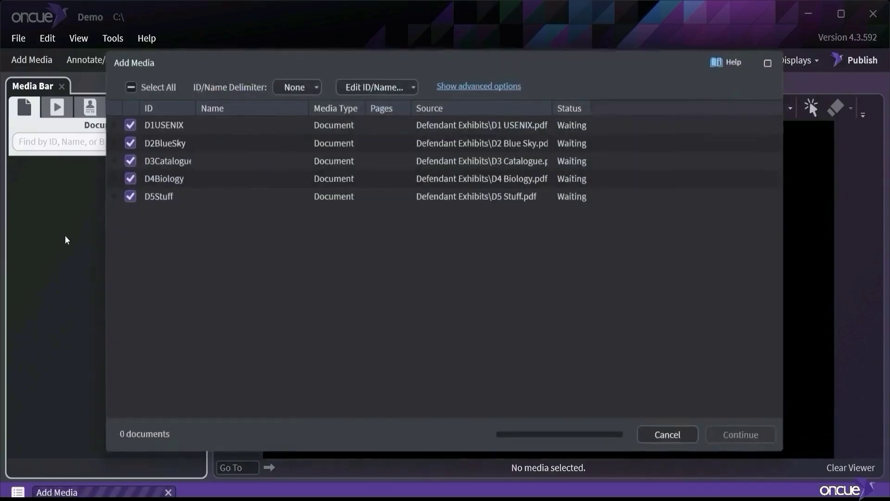
click(310, 87)
click(305, 100)
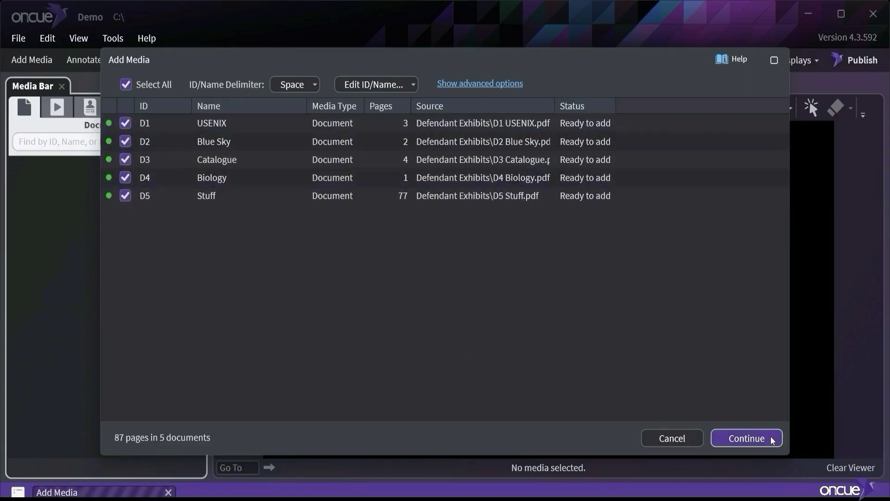
click(747, 438)
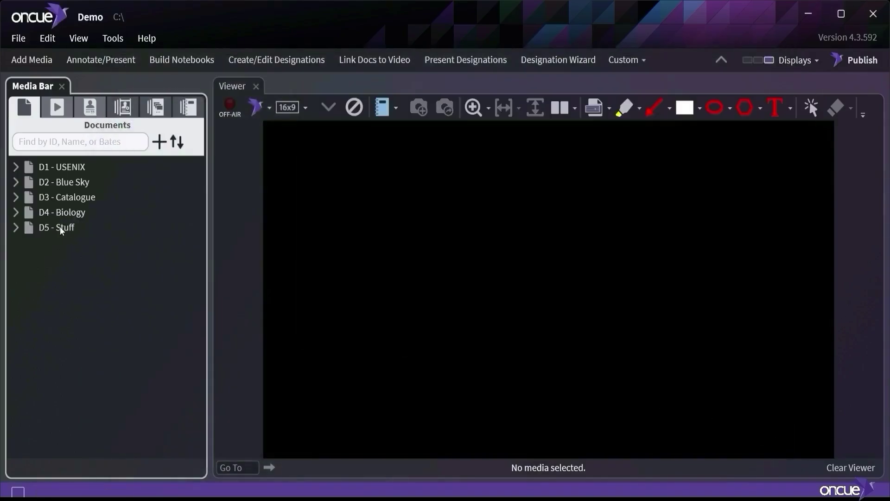
Step: Display the D1 - USENIX document in the viewer and open the case's _documents folder in File Explorer
click(70, 167)
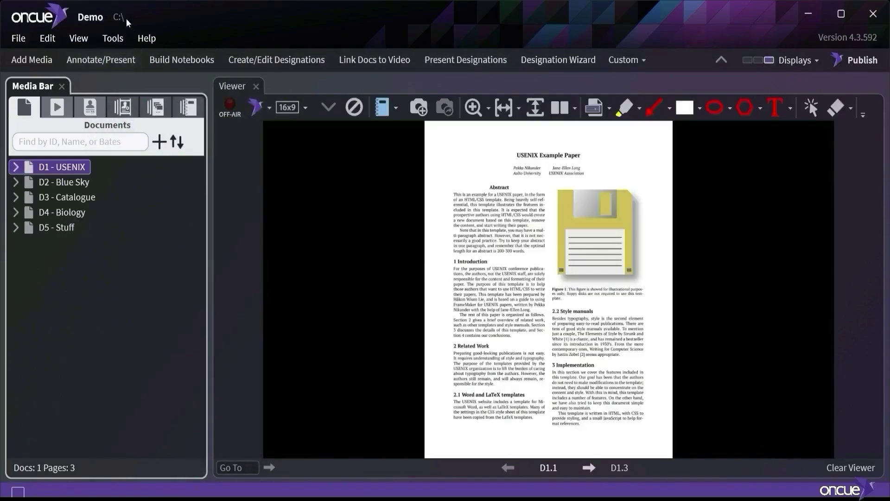
click(118, 19)
double_click(299, 222)
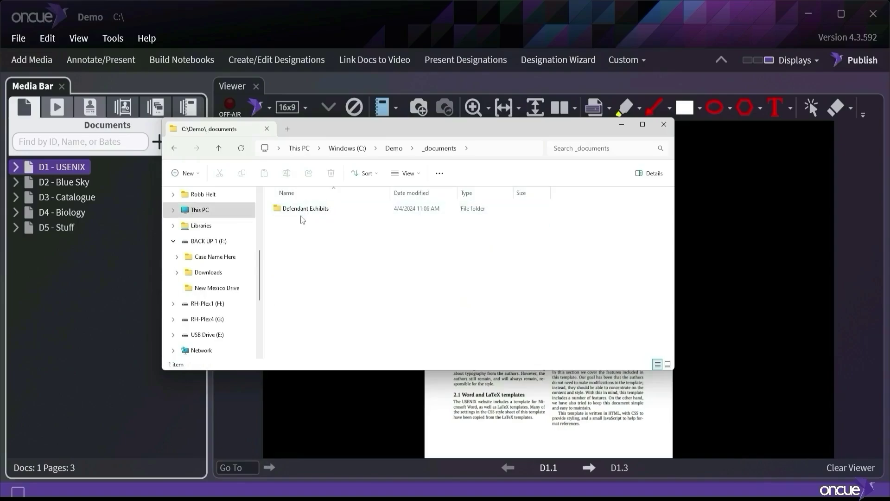
Step: Examine the contents of the case's Defendant Exhibits folder, return to _documents and close that File Explorer window
click(305, 210)
double_click(305, 209)
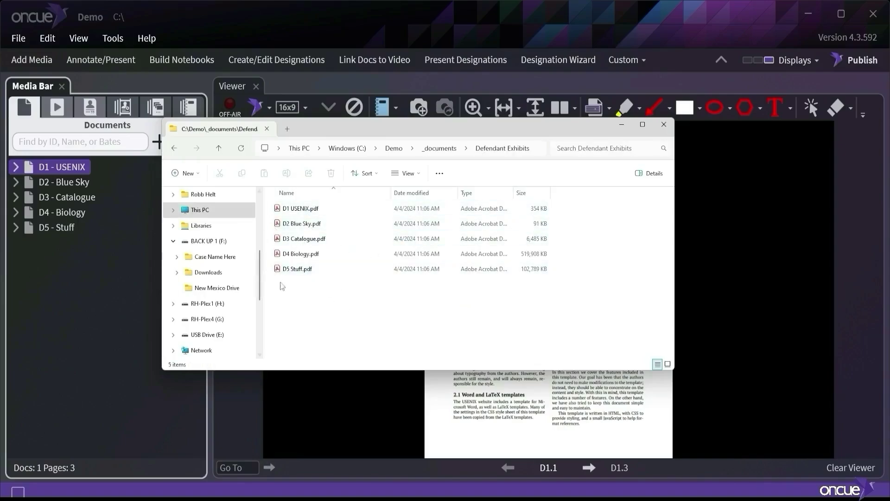
click(177, 148)
click(177, 147)
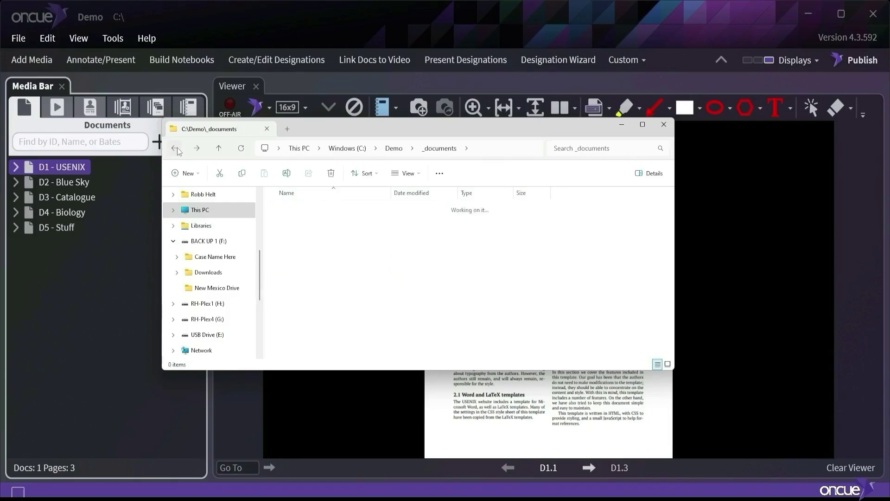
click(663, 125)
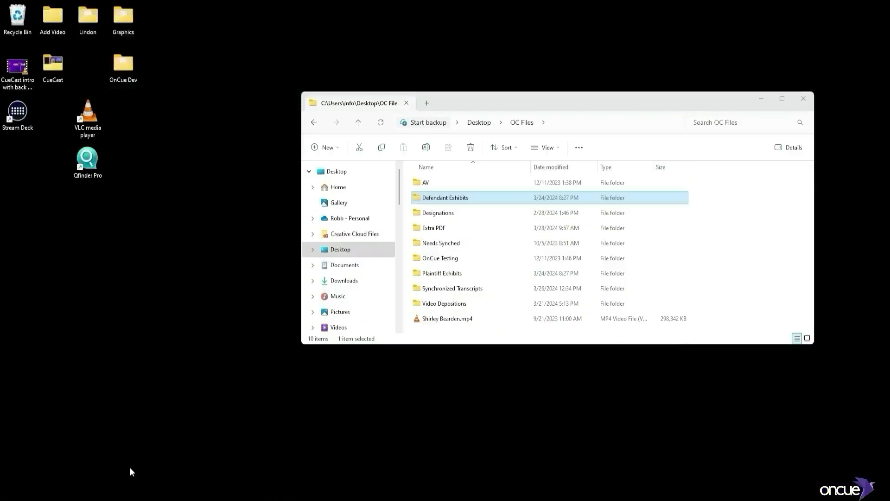
Step: Bring the Plaintiff Exhibits folder from OC Files into the case's documents and set the ID/name delimiter to None
click(131, 470)
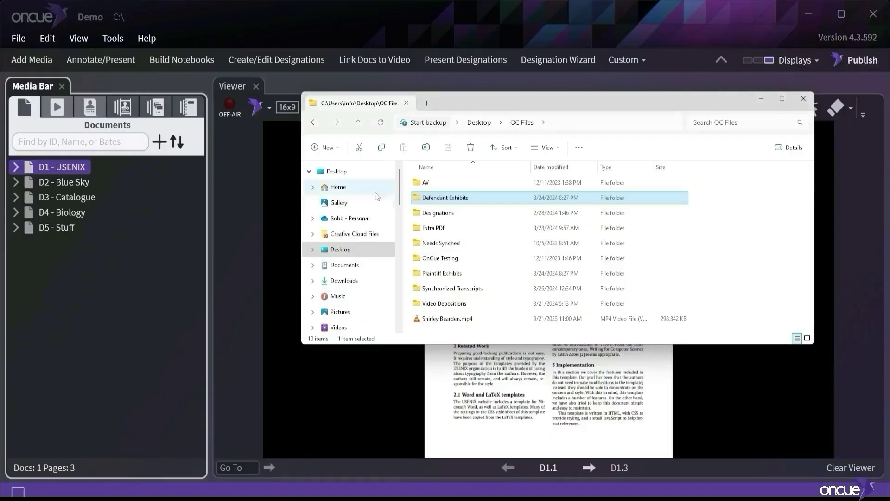
drag(441, 274, 133, 279)
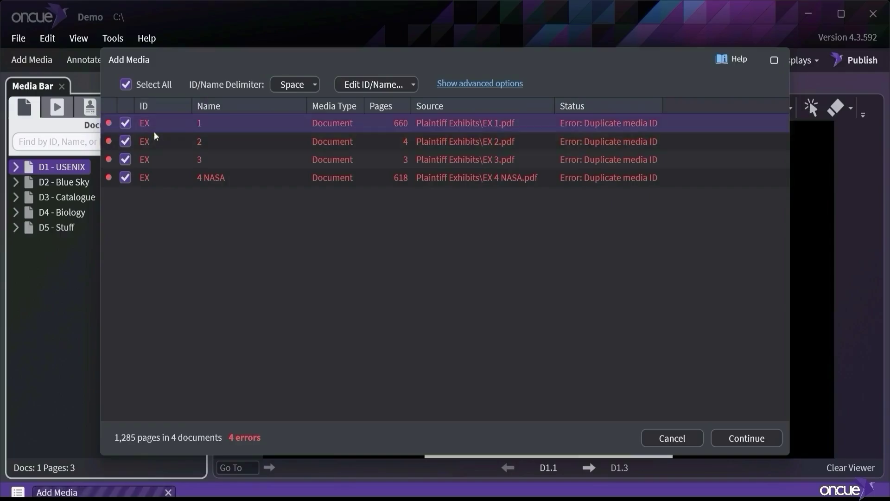
click(297, 85)
click(307, 137)
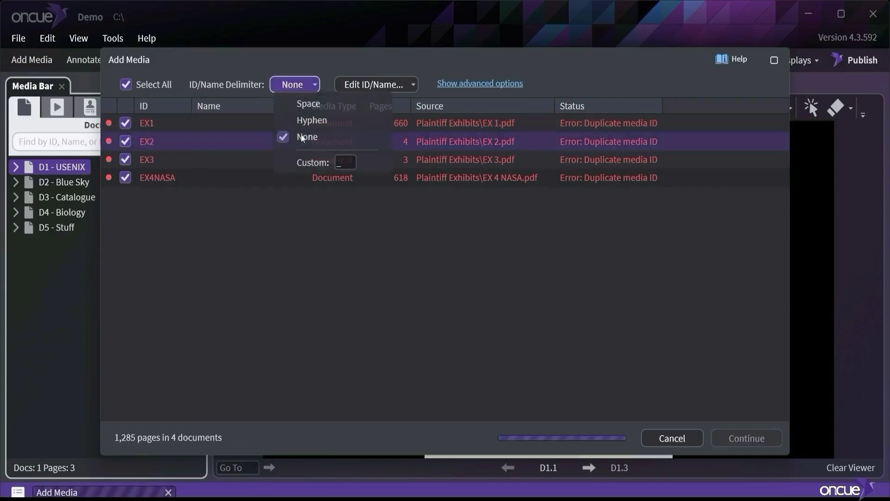
Step: Change the EX4NASA entry's ID to P4 and enter Nasa as its name
click(165, 180)
click(177, 180)
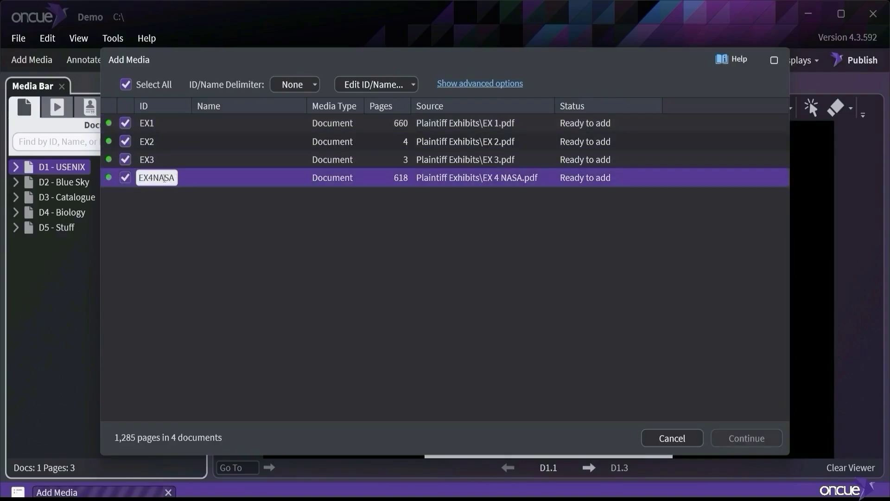
drag(176, 178, 158, 178)
key(Tab)
text(Nasa)
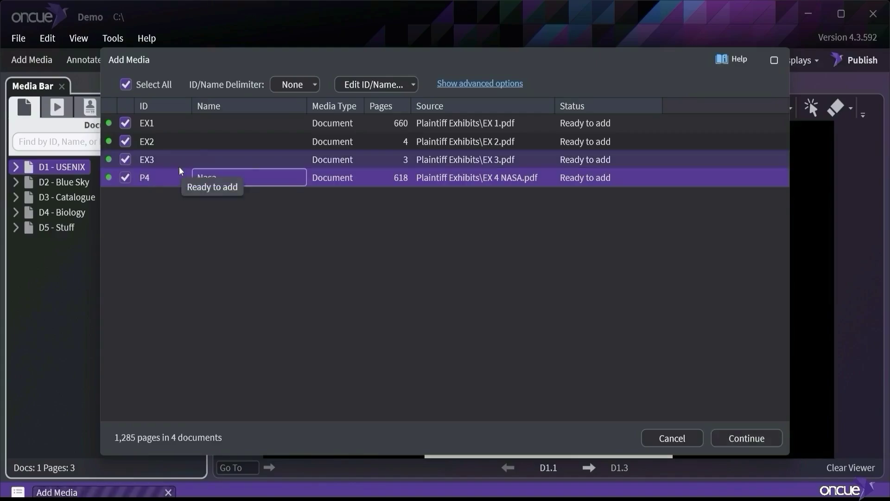
Step: Replace EX with P in the IDs of the listed exhibits and add them to the case
click(355, 88)
click(370, 162)
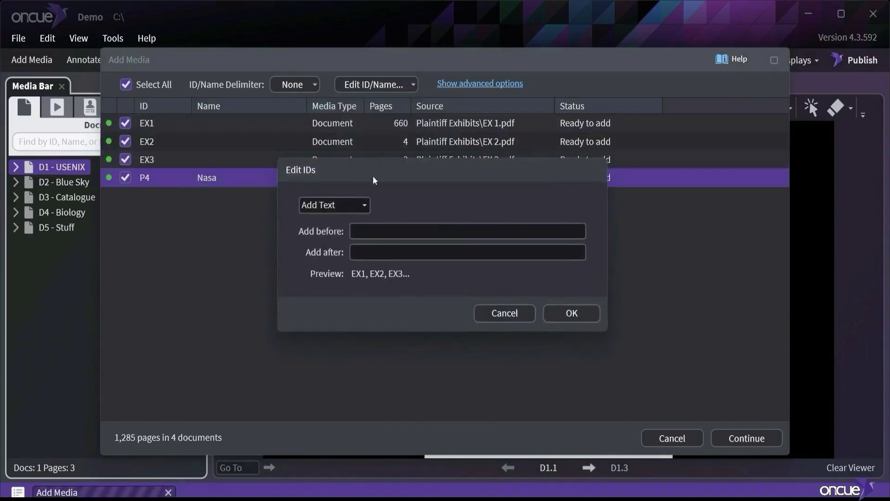
click(364, 204)
click(366, 225)
click(375, 230)
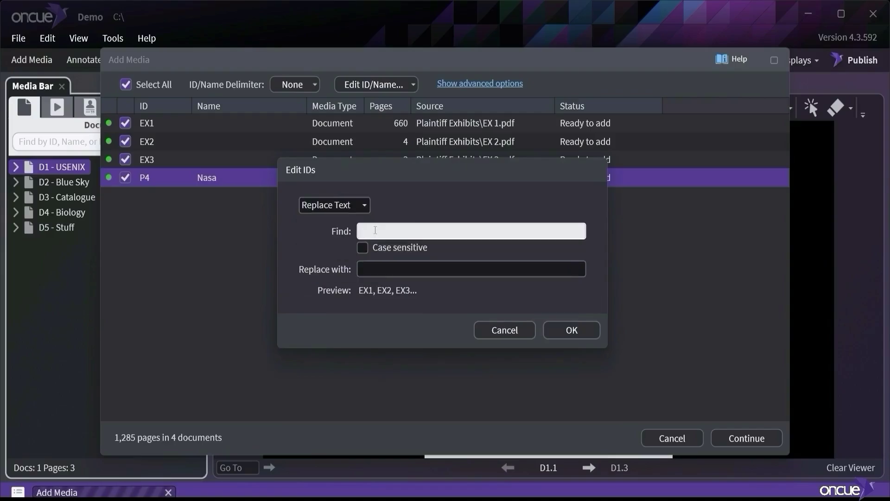
text(EX)
key(Tab)
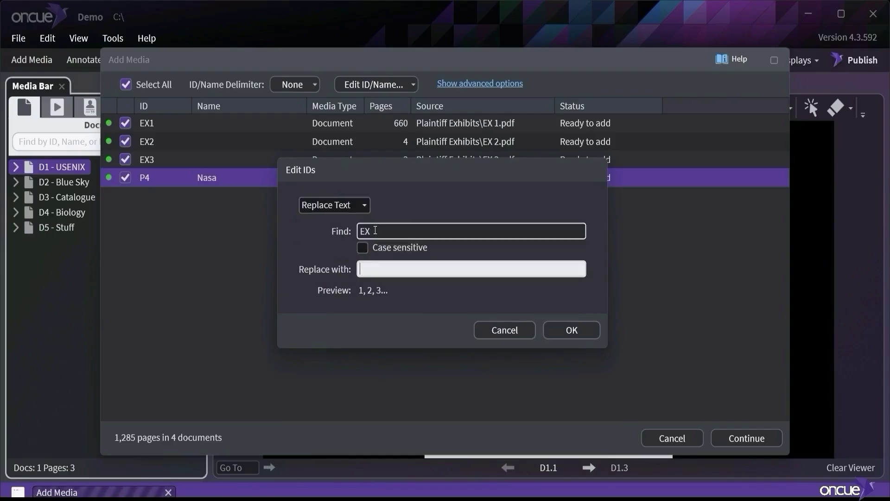
text(P)
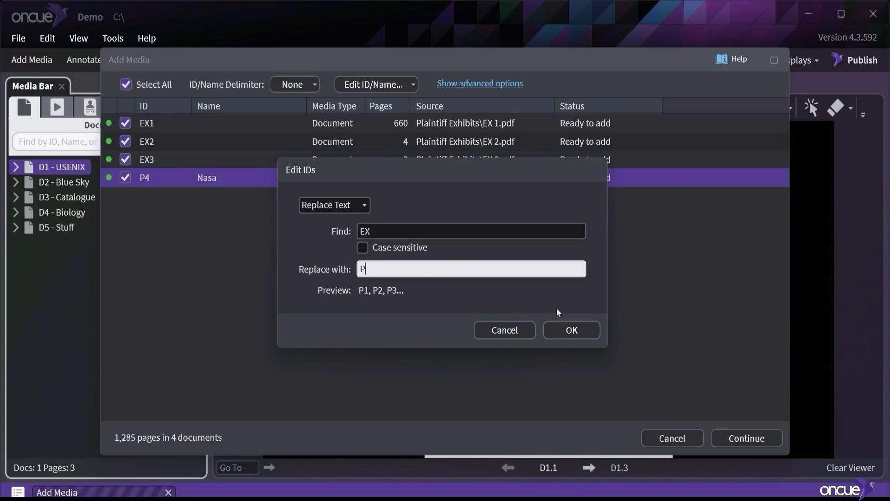
click(560, 331)
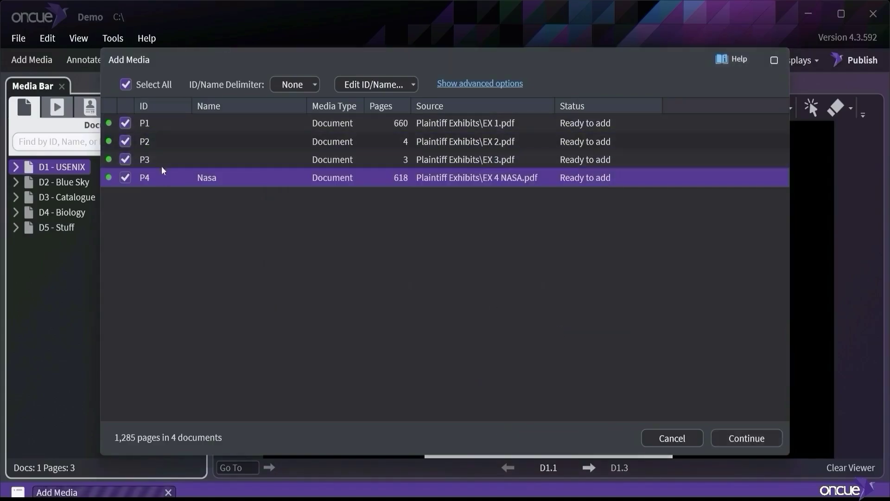
click(746, 438)
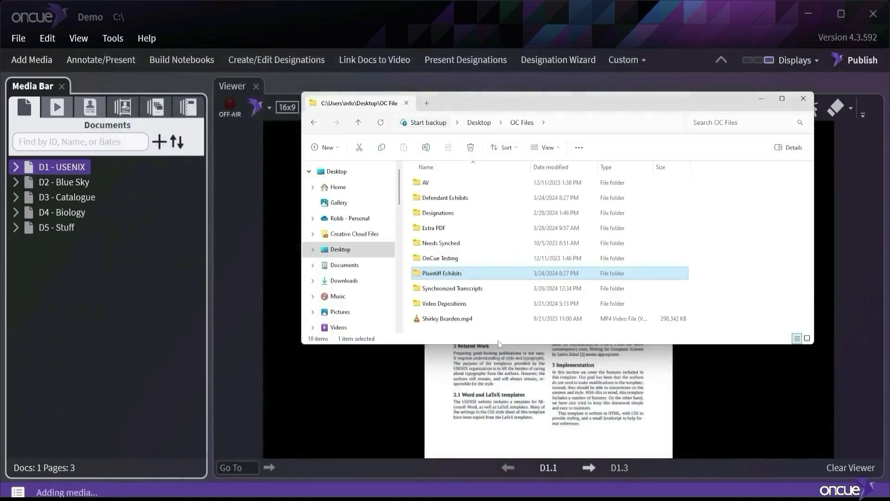
Step: View the newly added plaintiff documents in the viewer, ending on P3
click(40, 258)
click(42, 273)
click(49, 288)
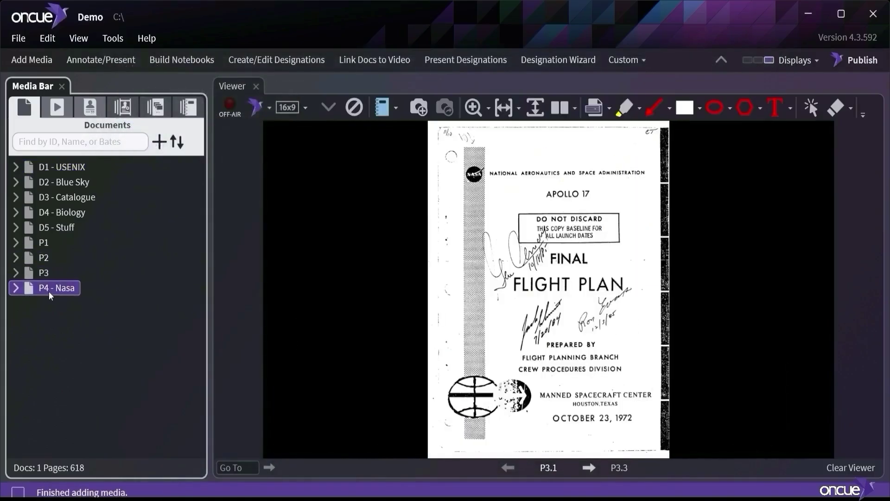
click(43, 242)
click(53, 273)
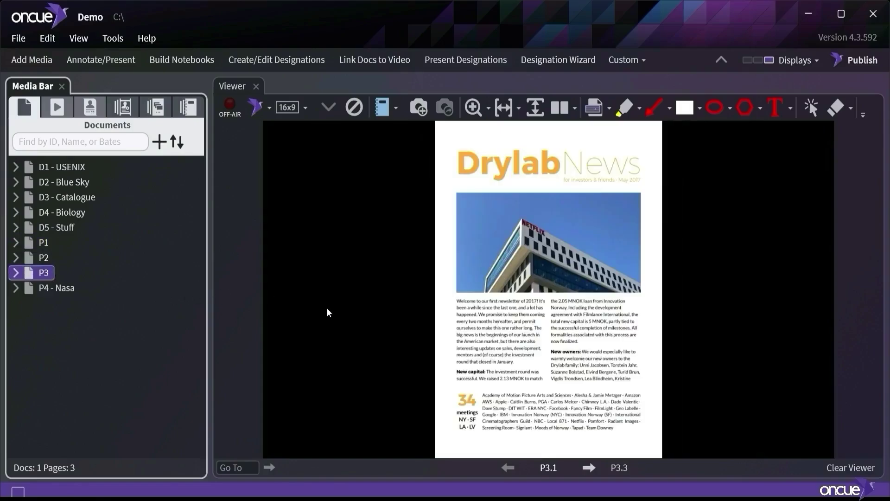
Step: Call out the Drylab News title on P3 and highlight News and the line below it in the callout
click(594, 107)
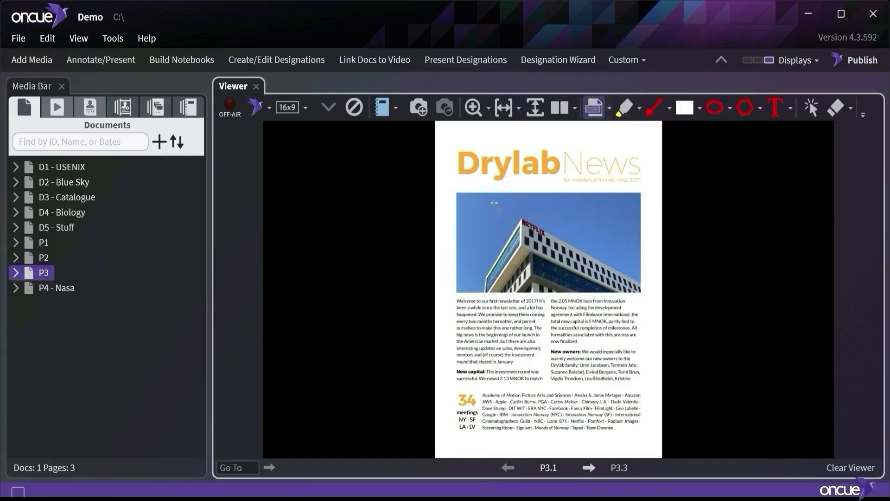
drag(449, 146, 650, 190)
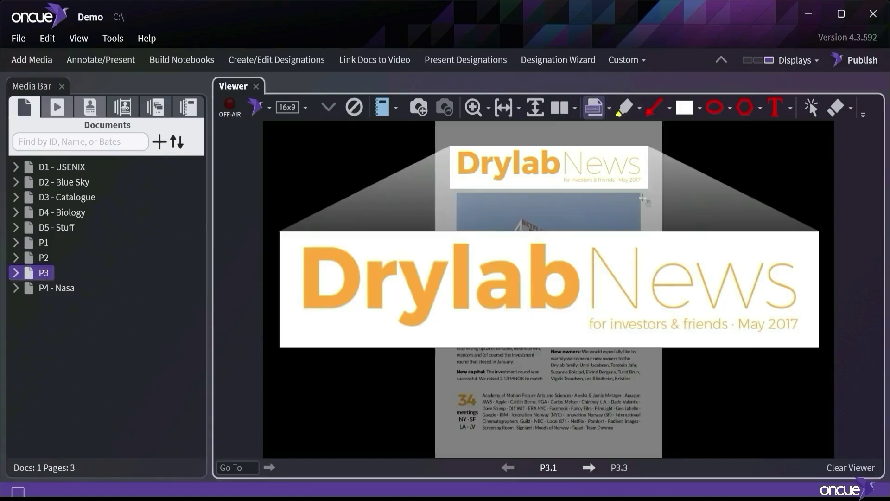
click(624, 107)
mouse_move(571, 188)
mouse_down()
mouse_move(724, 284)
mouse_move(791, 279)
mouse_up()
Step: Draw a red arrow pointing at the a in Drylab and a red ellipse around part of Dr in the callout
click(654, 108)
drag(521, 278, 480, 254)
click(714, 108)
drag(315, 187, 374, 259)
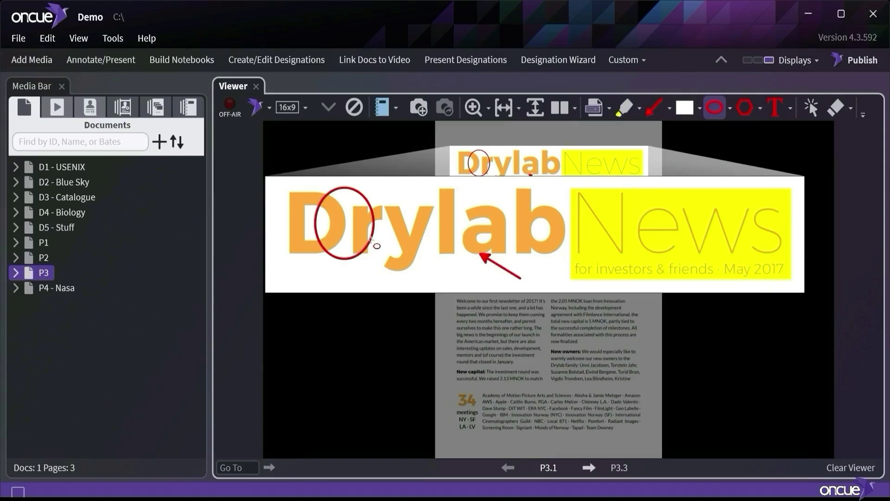
Step: Undo the ellipse, arrow, highlight and title callout on P3
key(ctrl+z)
key(ctrl+z)
key(ctrl+z)
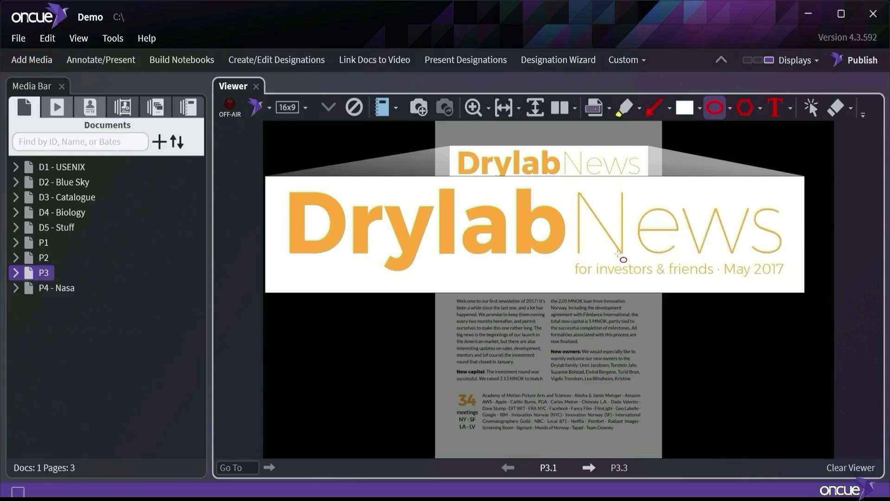
key(ctrl+z)
Step: Call out the 2.05 MNOK loan paragraph on P3 and highlight "Including the development" in it
key(c)
drag(550, 298, 649, 346)
key(h)
mouse_move(374, 200)
mouse_down()
mouse_move(685, 212)
mouse_move(656, 217)
mouse_up()
Step: Recolor the "Including the development" highlight red and highlight "5 MNOK, partly tied to" in the same callout
right_click(657, 219)
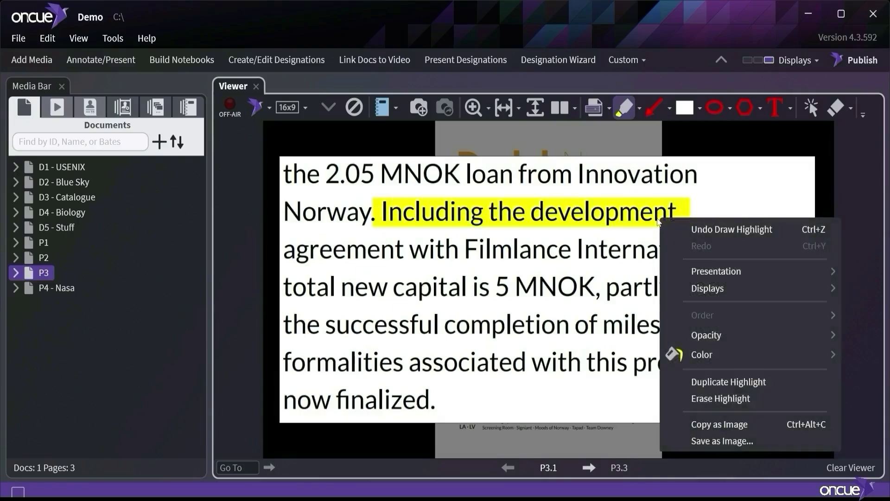
mouse_move(705, 355)
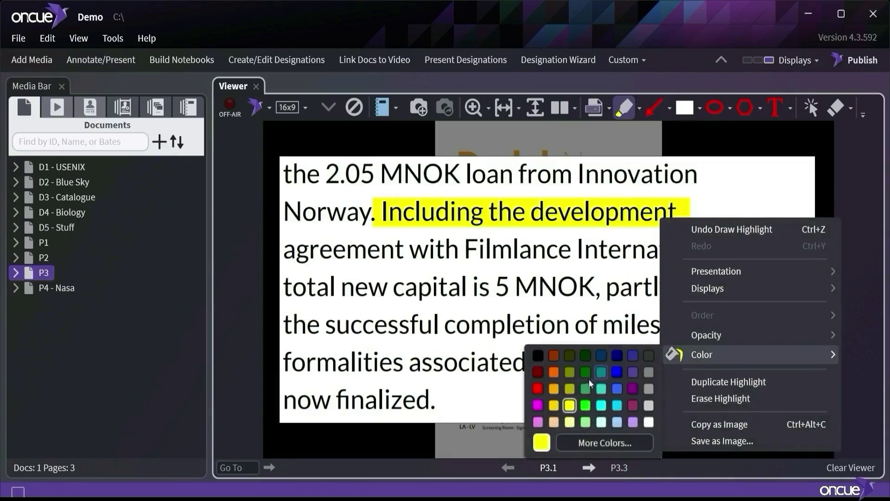
click(538, 391)
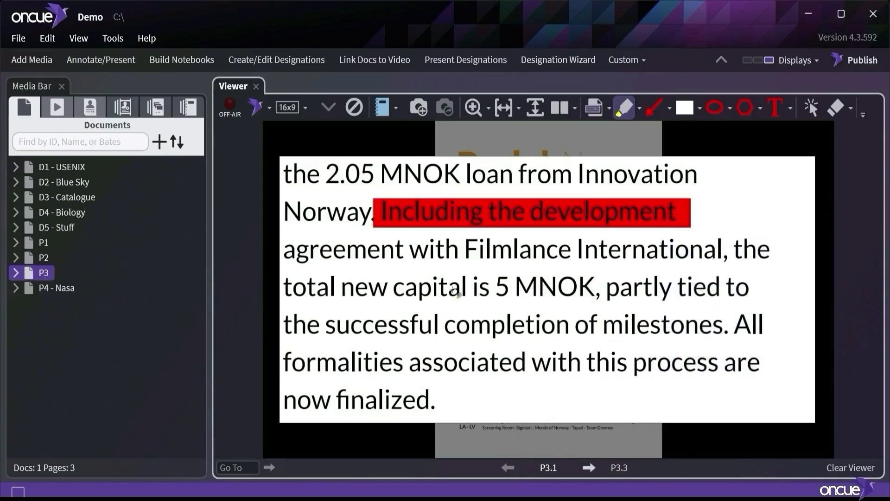
mouse_move(485, 272)
mouse_down()
mouse_move(551, 301)
mouse_move(748, 303)
mouse_up()
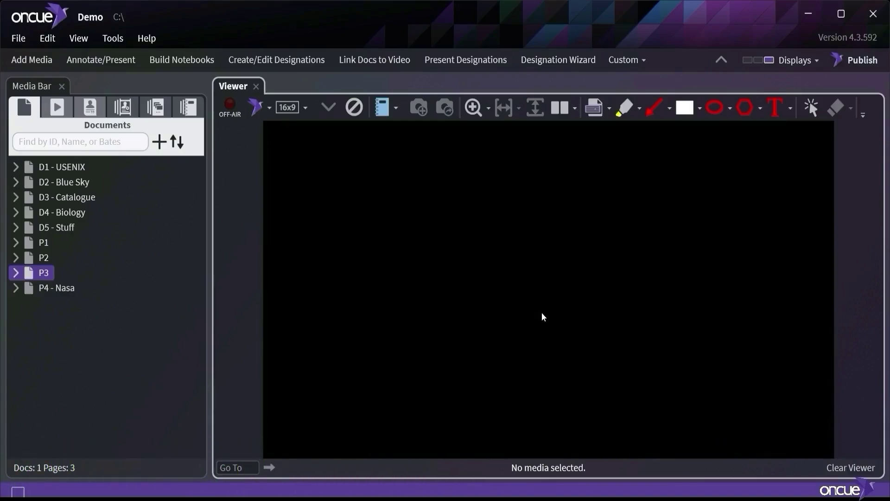
Step: Retrieve document P4 by its ID, jump to its last page and return to its first page
text(p4)
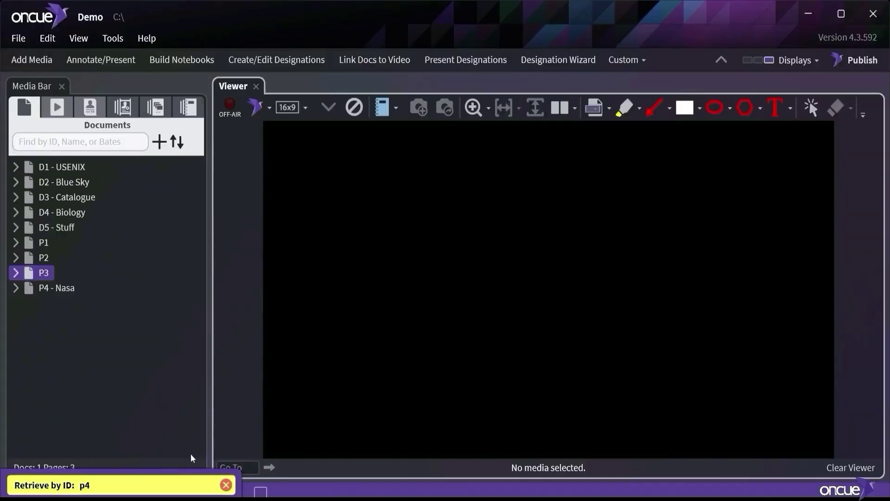
key(Return)
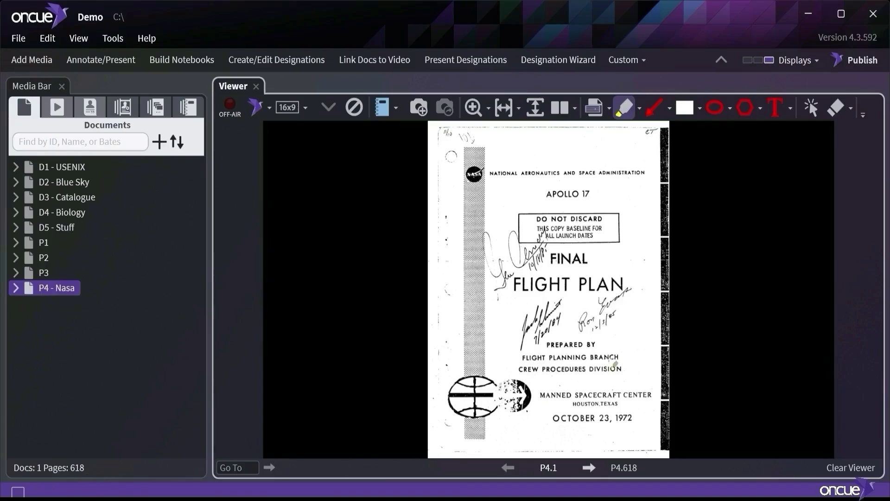
click(621, 473)
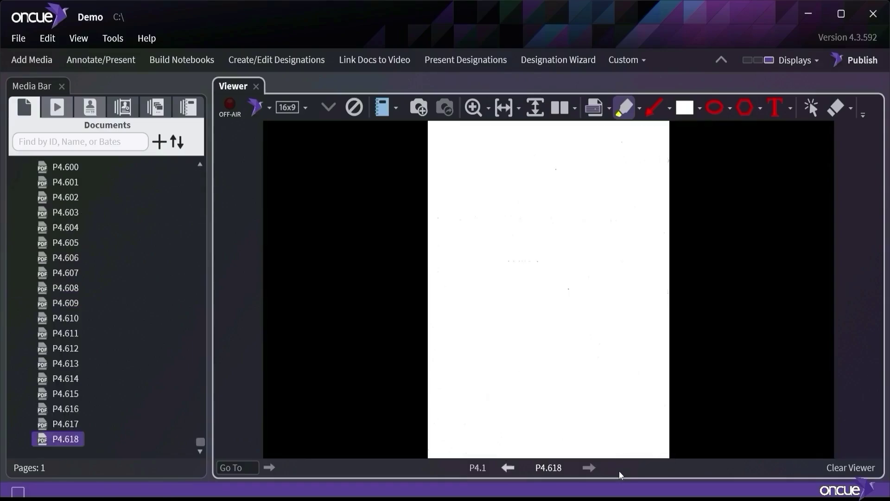
click(476, 470)
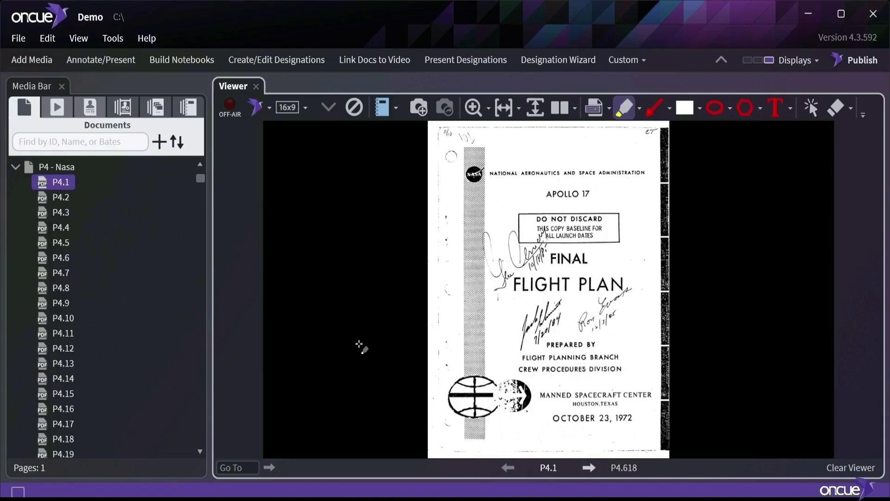
Step: Go to page 200 of P4 and rotate the page clockwise so it reads upright
text(200)
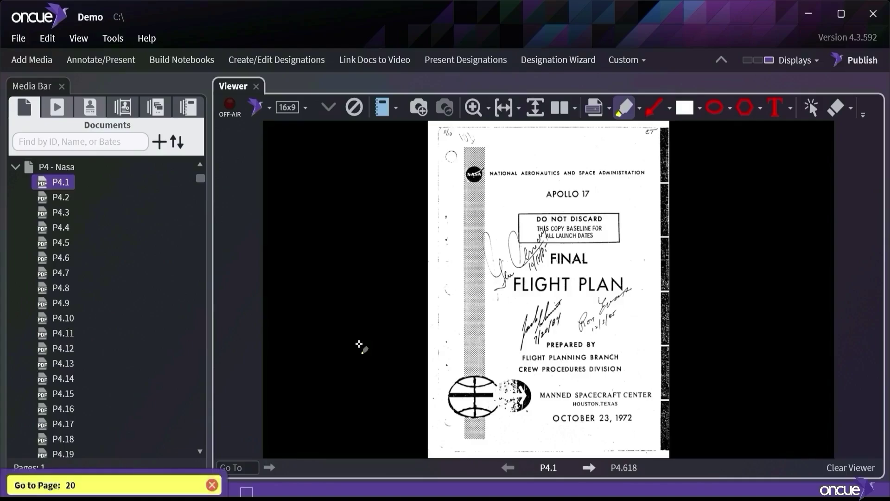
key(Return)
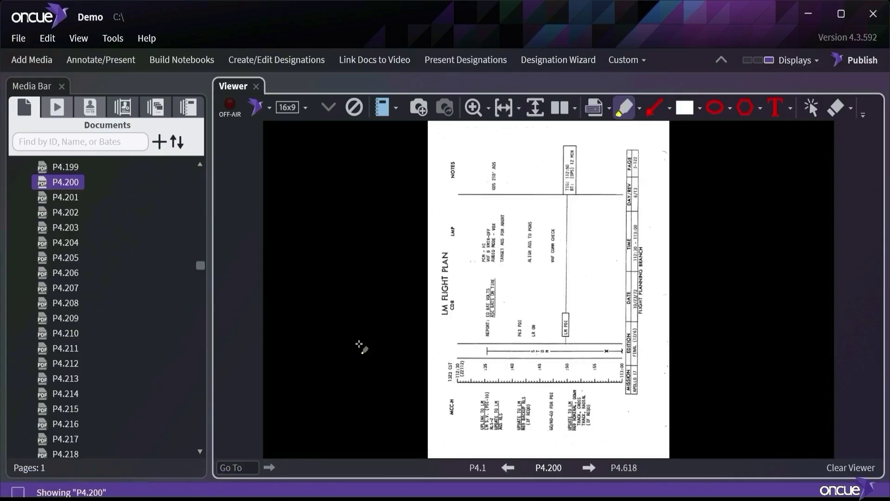
key(ctrl+r)
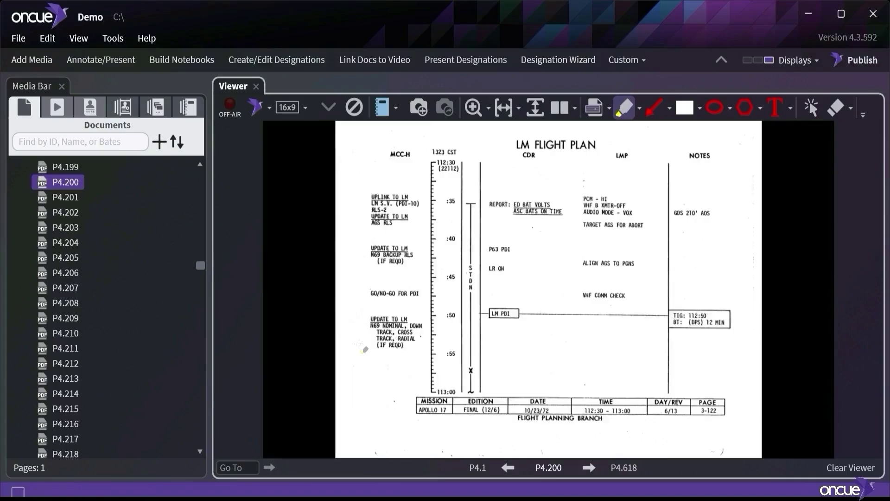
Step: Call out the UPLINK TO LM text block in the MCC-H column of page P4.200
click(595, 113)
drag(359, 184, 435, 237)
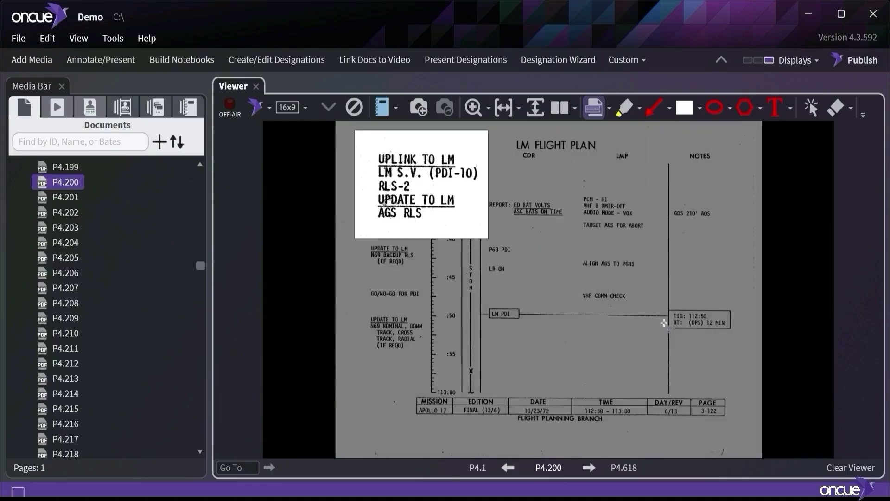
Step: Call out the TIG: 112:50 box in the NOTES column, shrink the callout and move it to the lower middle of the page
drag(666, 299, 747, 339)
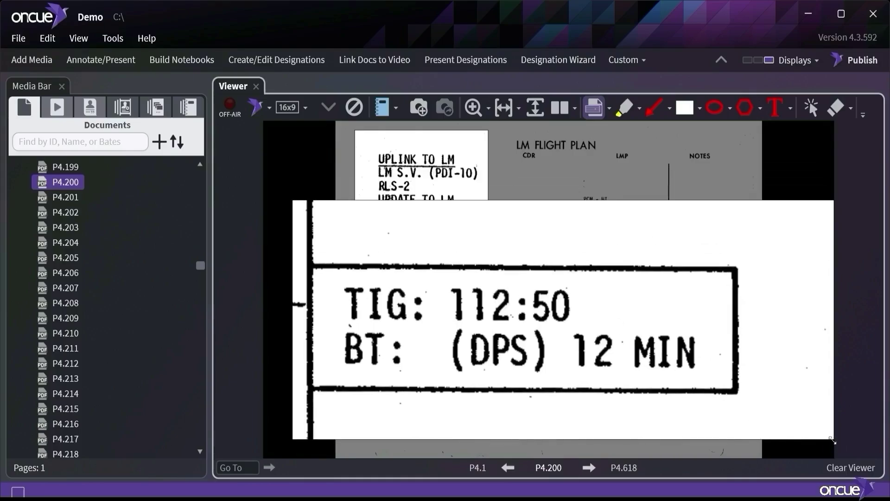
drag(833, 440, 582, 328)
drag(381, 254, 487, 363)
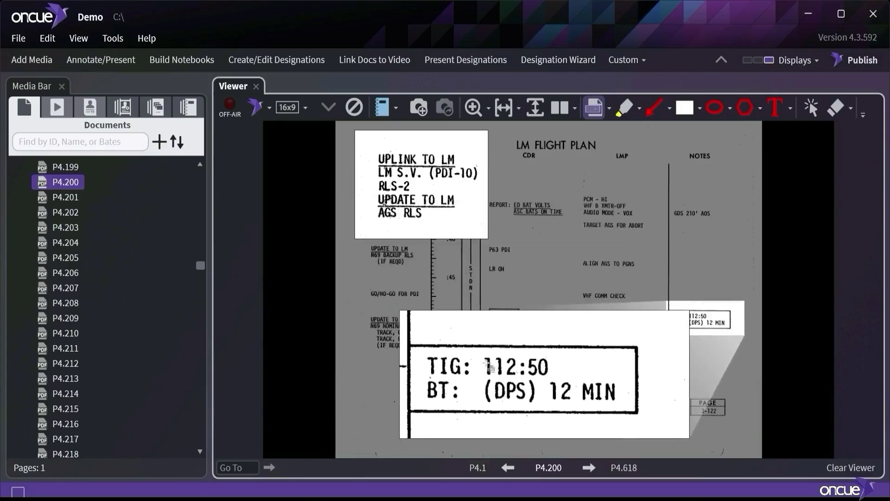
Step: Highlight UPLINK TO LM in the upper callout and 112:50 in the TIG callout
click(624, 107)
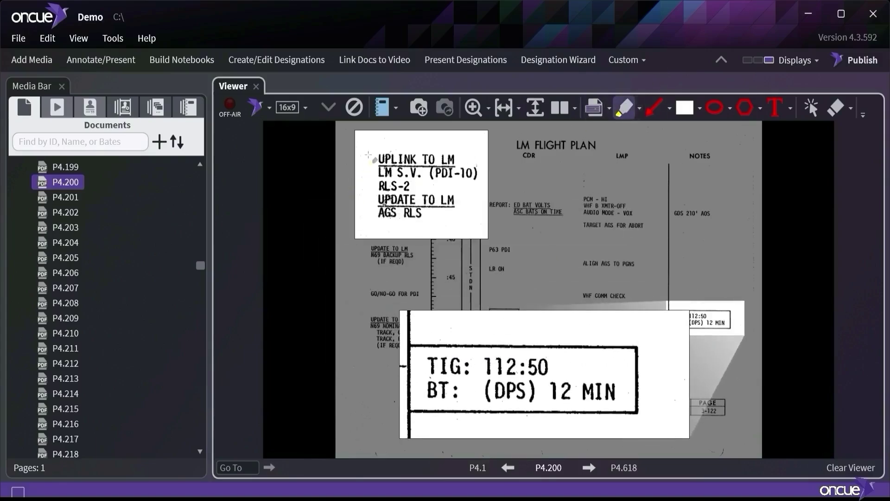
drag(369, 154, 461, 161)
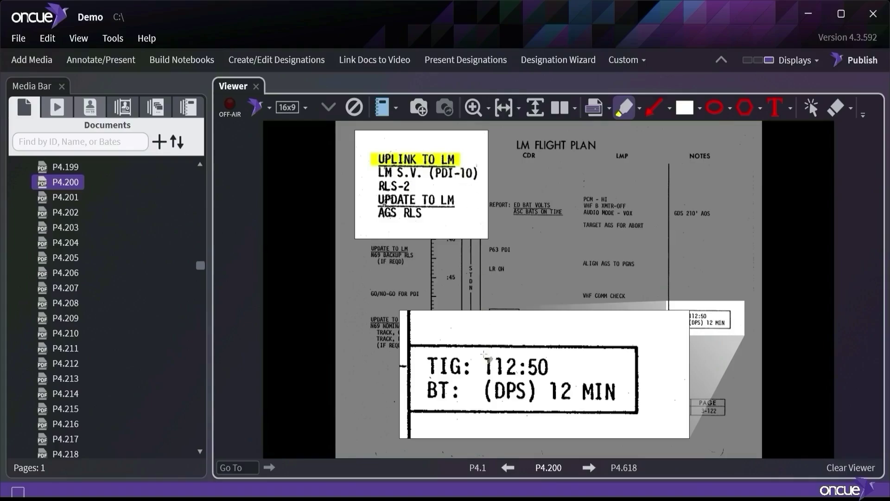
drag(480, 365, 556, 377)
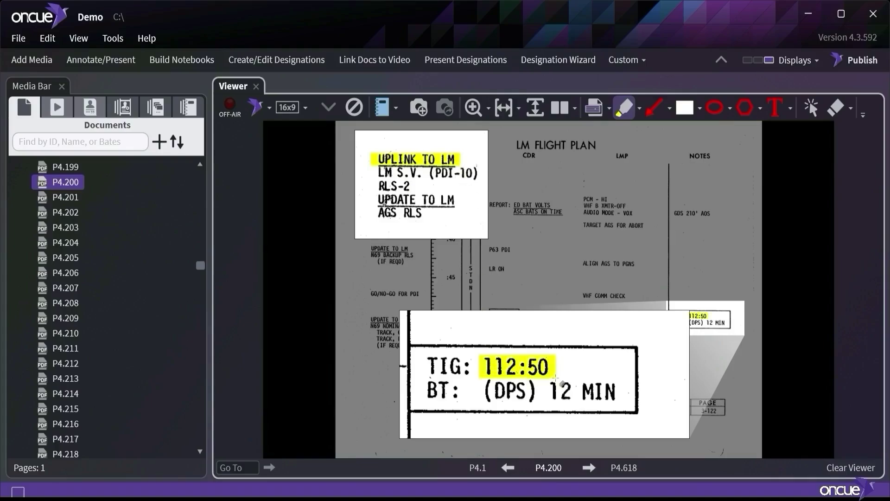
Step: Save the callouts and highlights as an annotation of P4.200, and compare the original page with the saved annotation
click(419, 107)
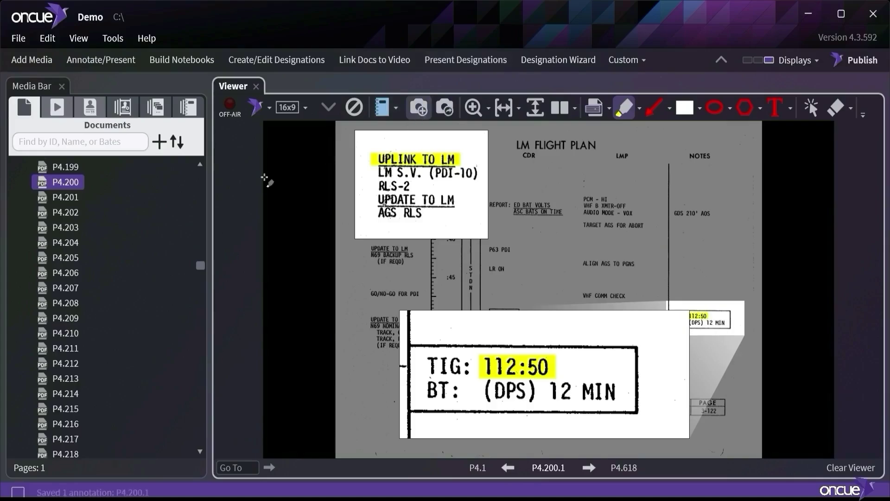
click(77, 200)
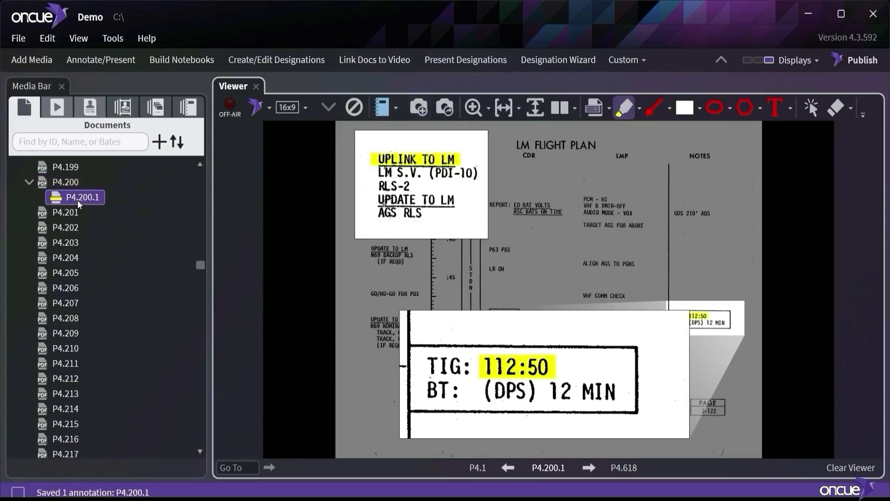
click(47, 180)
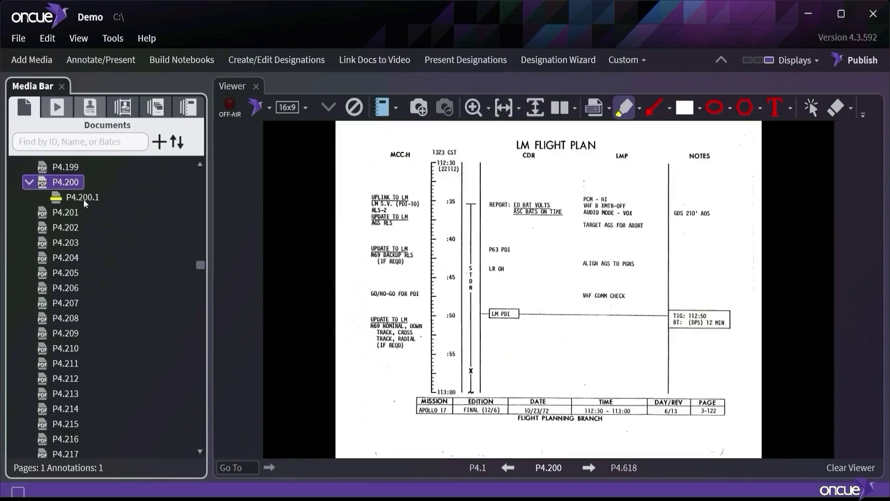
click(82, 200)
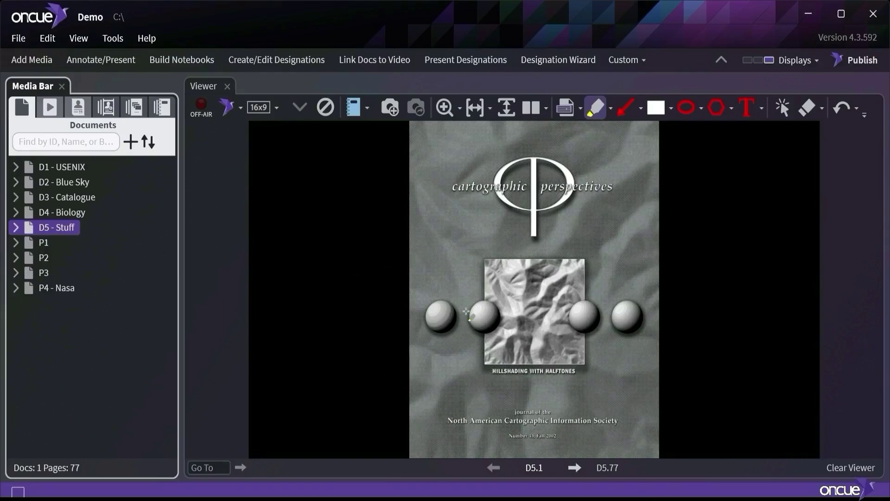
Step: View D3 - Catalogue and D2 - Blue Sky, retrieve P4 - Nasa by searching the documents for nasa, and clear the search
click(78, 197)
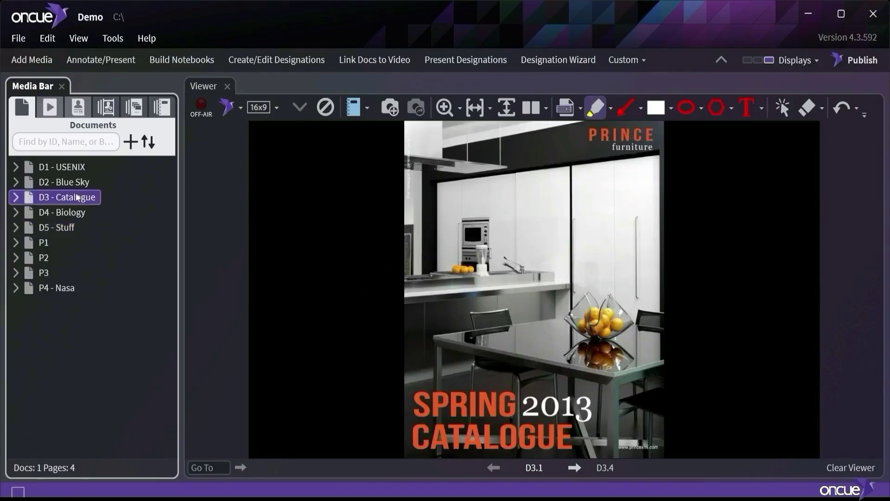
click(76, 183)
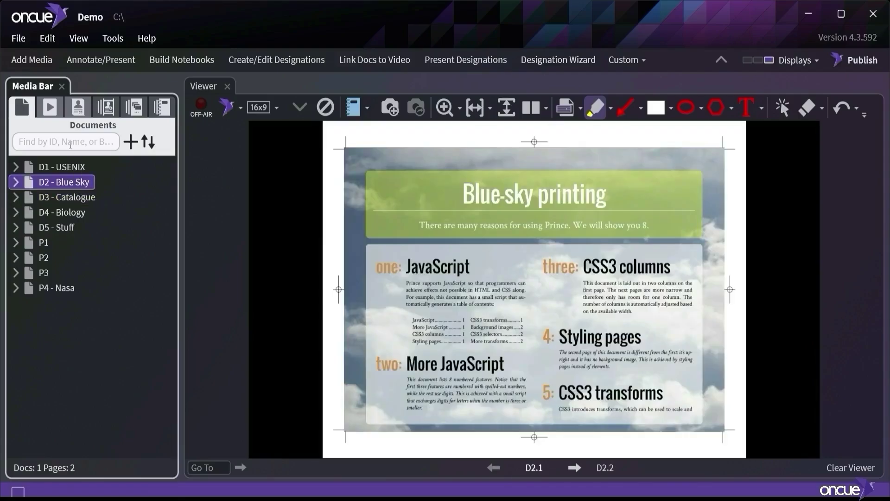
click(71, 144)
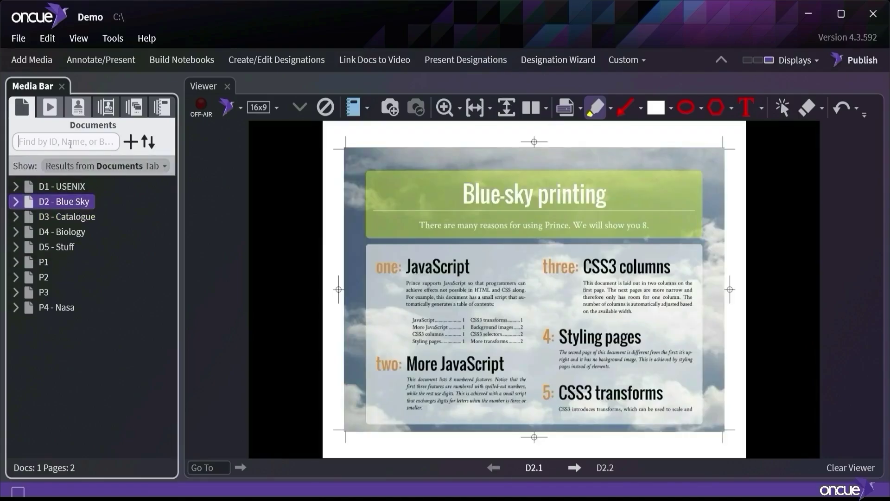
text(nasa)
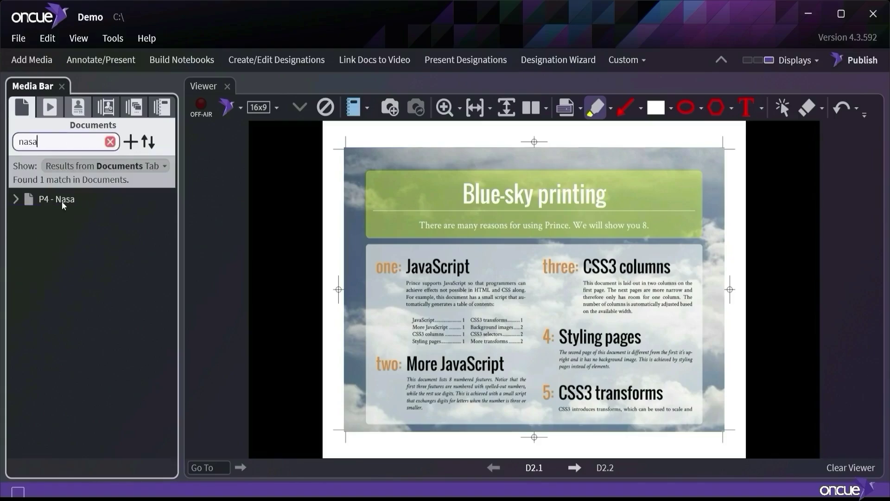
click(60, 201)
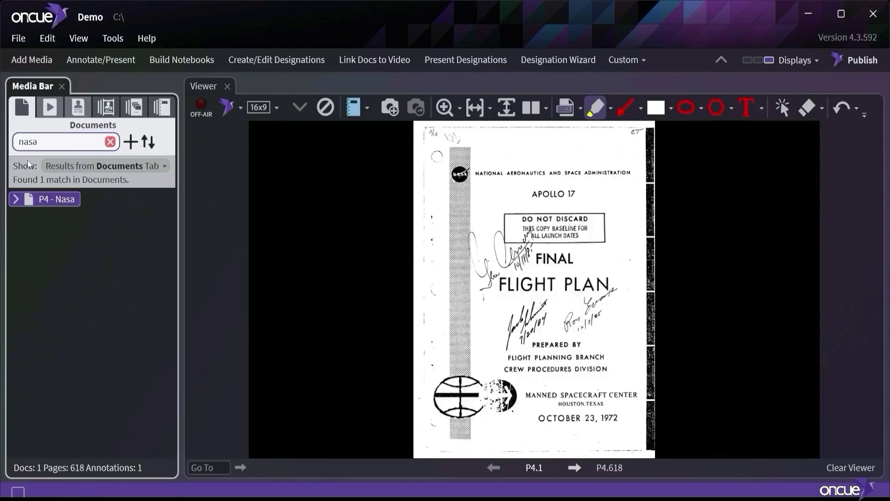
click(110, 142)
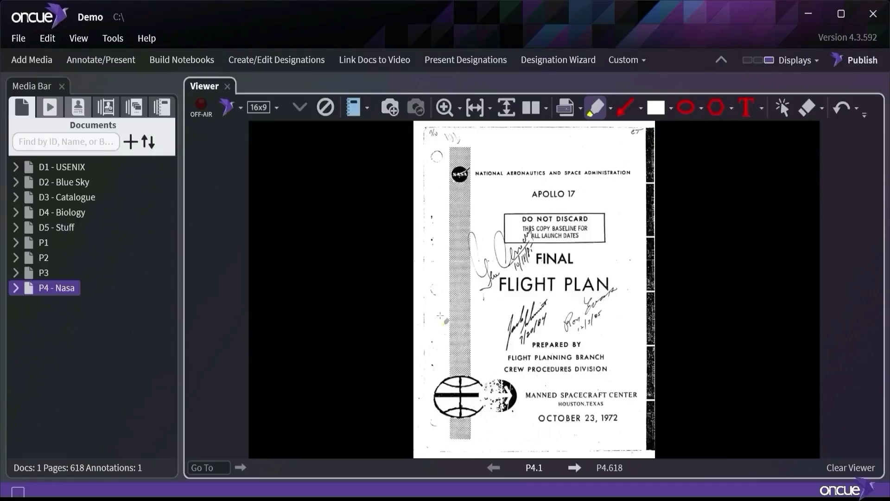
Step: Split the viewer into two panes and show D2 - Blue Sky beside P4.1
click(530, 107)
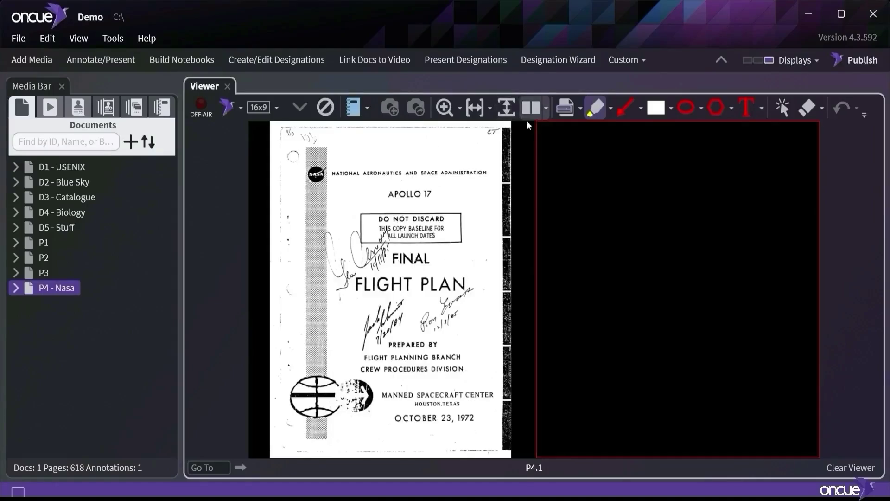
click(85, 188)
click(429, 283)
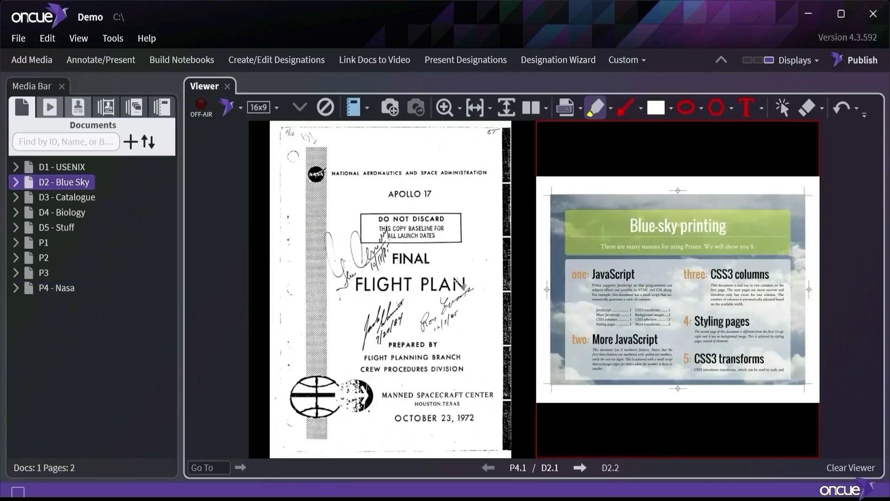
Step: Turn the D2 pane to its second page and go to page 20 in the P4 pane
click(684, 285)
key(Page_Down)
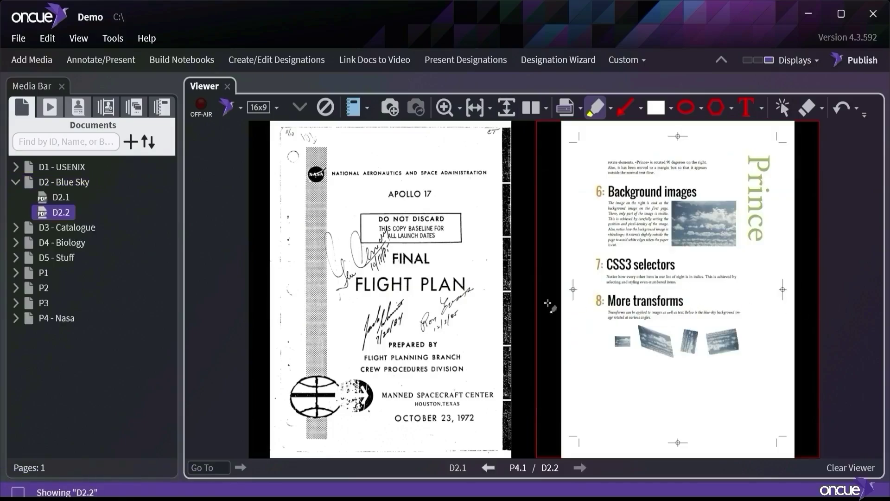
click(438, 291)
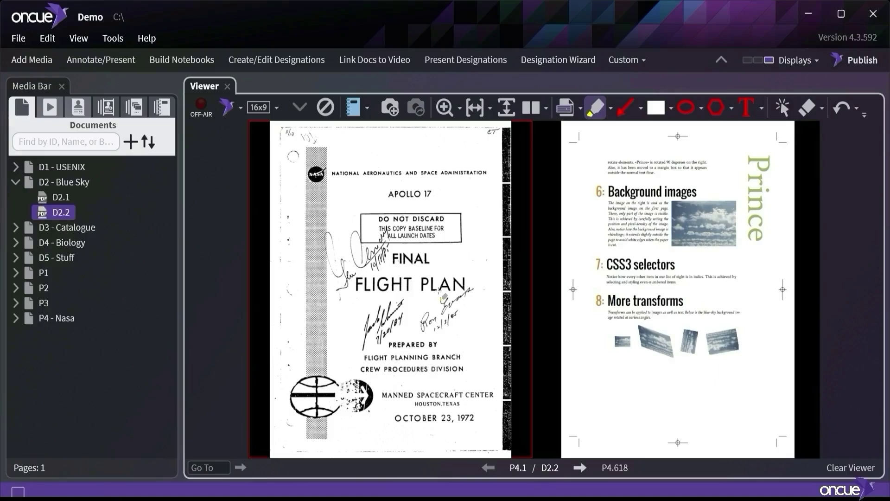
text(20)
key(Return)
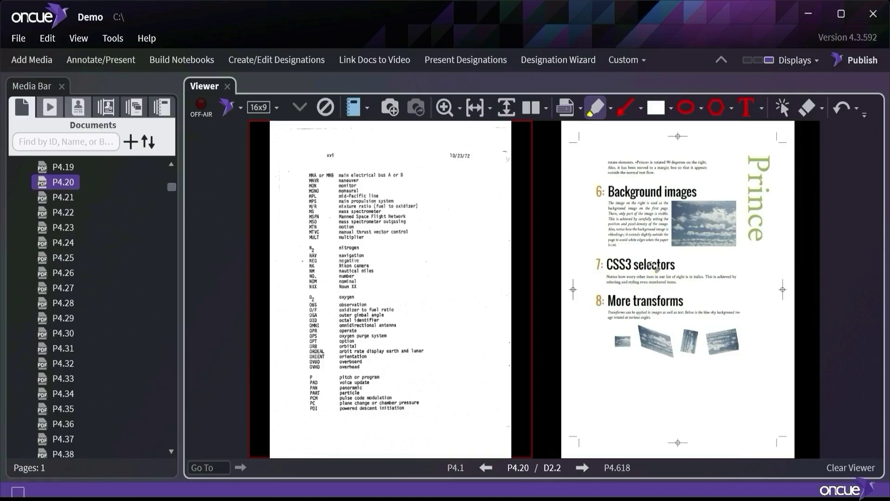
Step: Expand page D2.2 to fill the whole viewer and display page P4.22 on its own
double_click(665, 270)
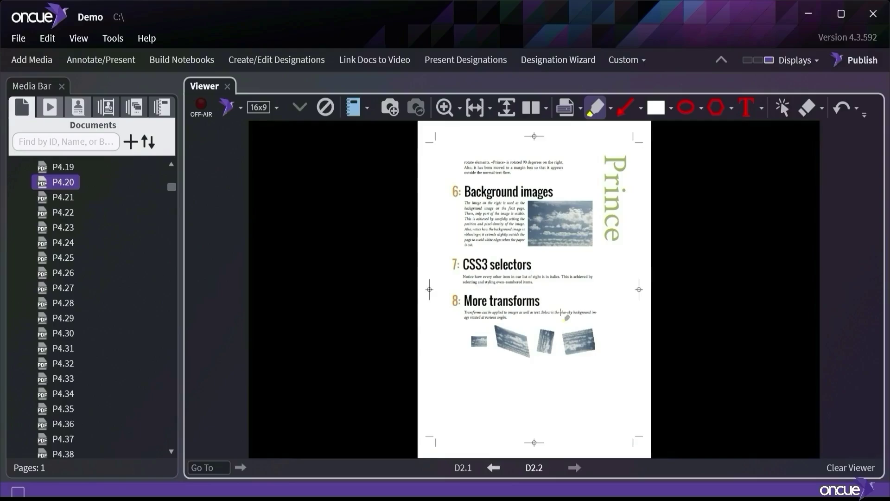
double_click(61, 213)
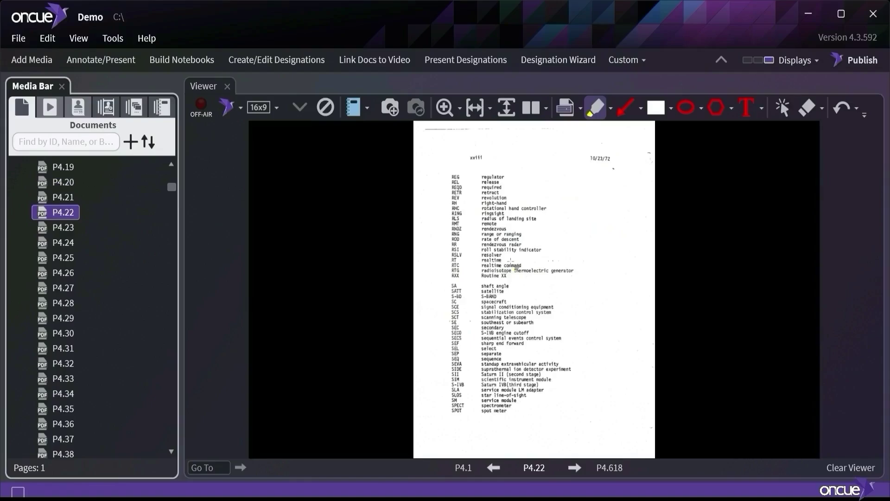
click(315, 267)
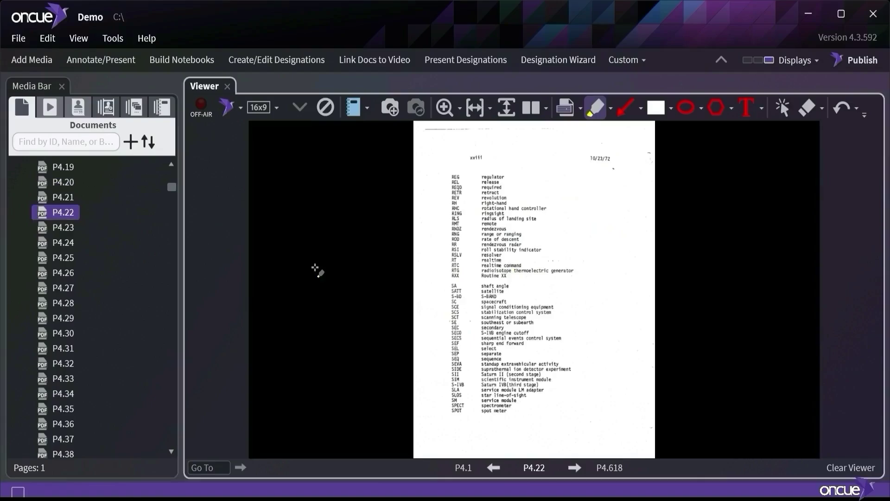
key(shift+Right)
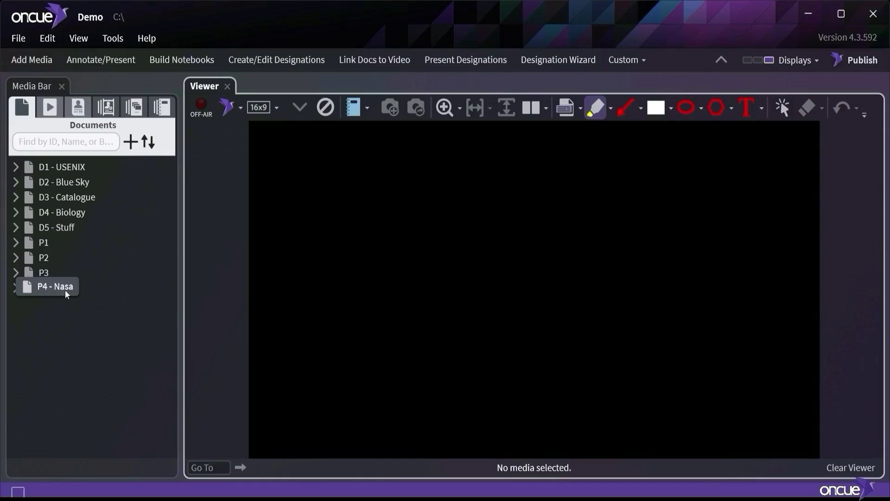
Step: Optimize the P4 - Nasa PDF with the default optimization options and check the background tasks
drag(65, 290, 65, 290)
right_click(65, 290)
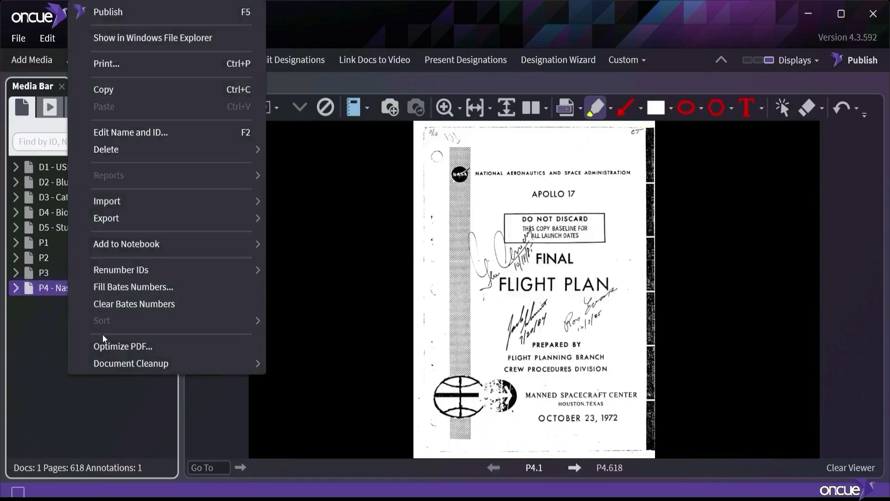
click(107, 346)
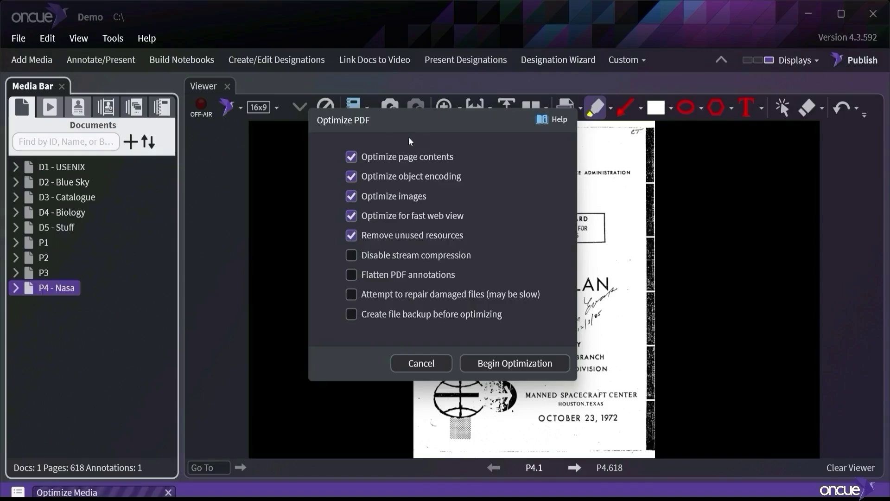
click(495, 365)
click(24, 492)
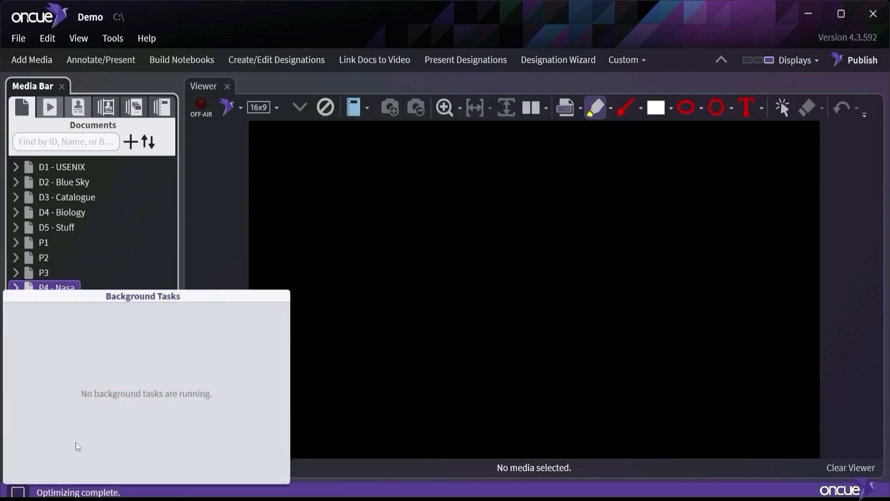
click(461, 374)
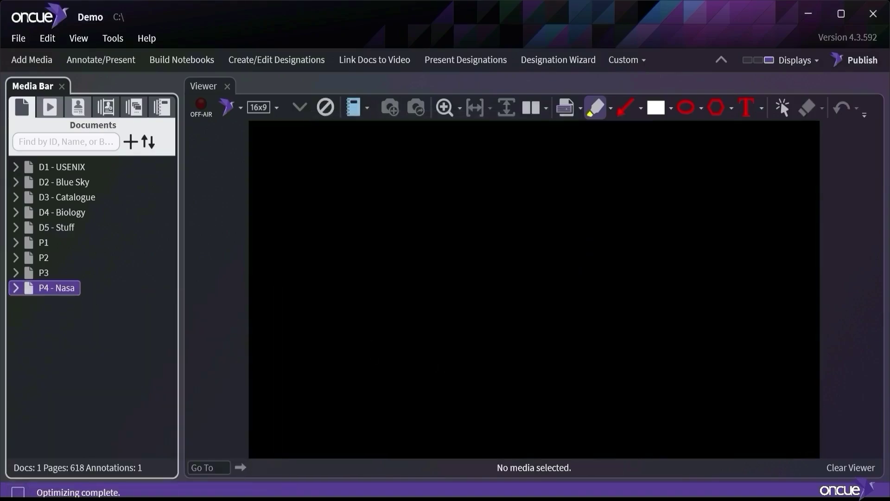
Step: Expand P4 - Nasa, flip through its first seven pages and back to P4.1, and collapse the document
click(18, 290)
click(60, 333)
click(60, 364)
click(61, 393)
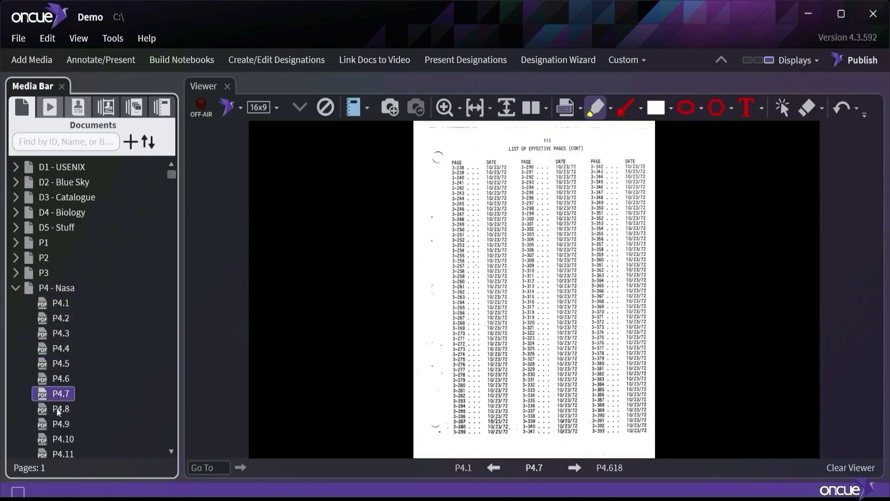
click(61, 363)
click(60, 333)
click(60, 303)
click(16, 287)
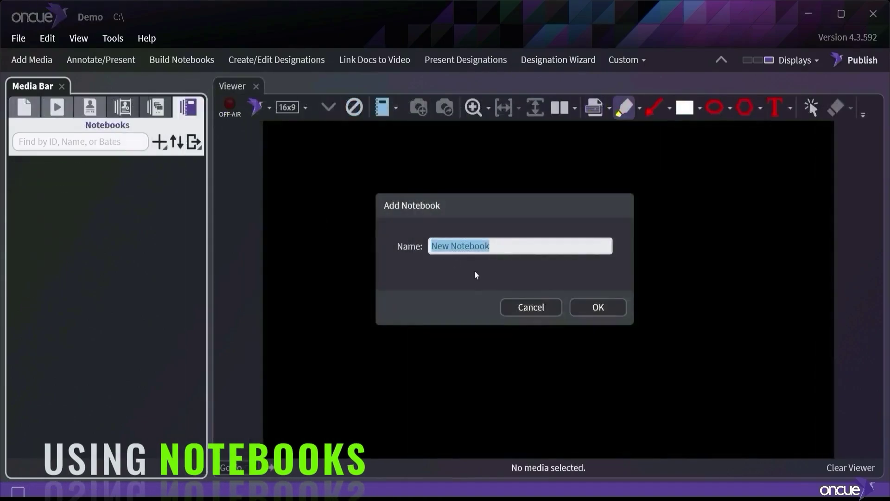
Step: Create a notebook named Organize and place the notebooks list beside the documents list
text(Organize)
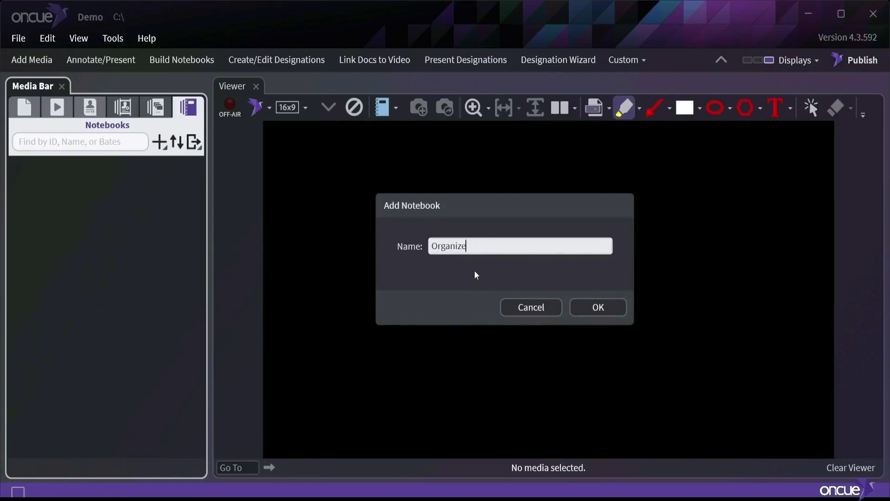
key(Return)
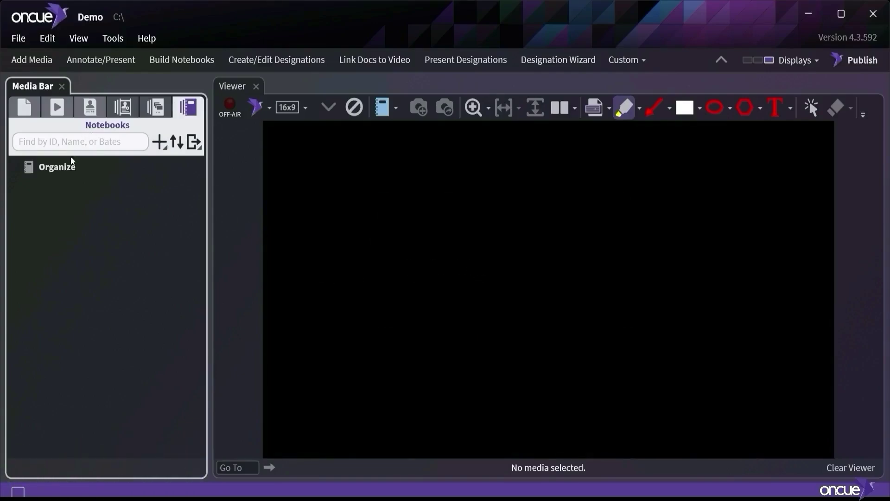
click(76, 167)
click(193, 141)
click(24, 107)
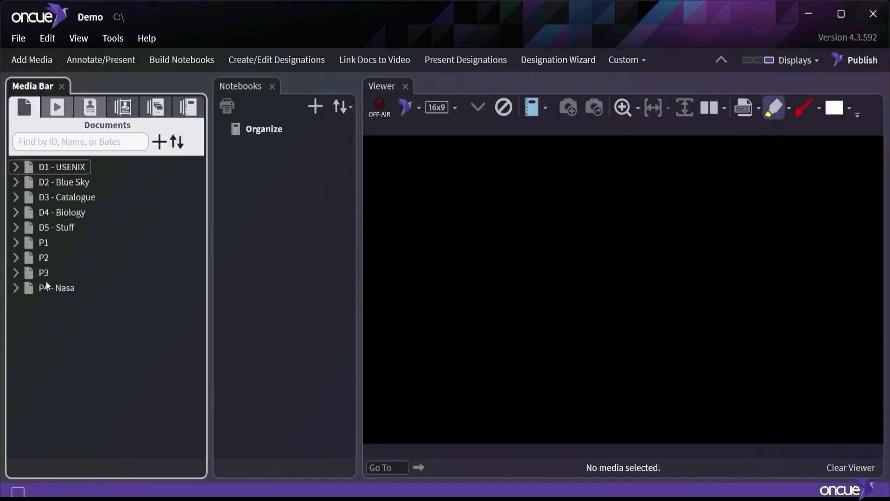
Step: Add the saved annotation P4.200.1 to the Organize notebook and expand the notebook to show its contents
click(15, 288)
scroll(46, 320, down, 20)
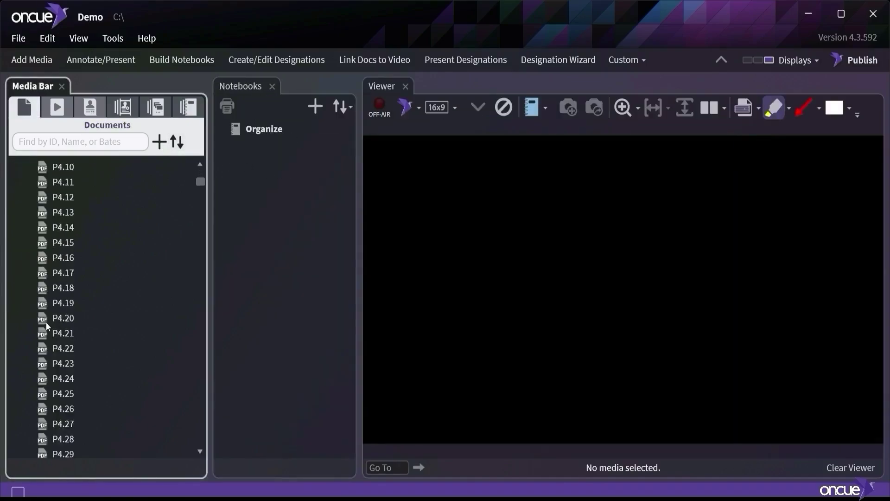
scroll(48, 321, down, 17)
scroll(48, 322, up, 4)
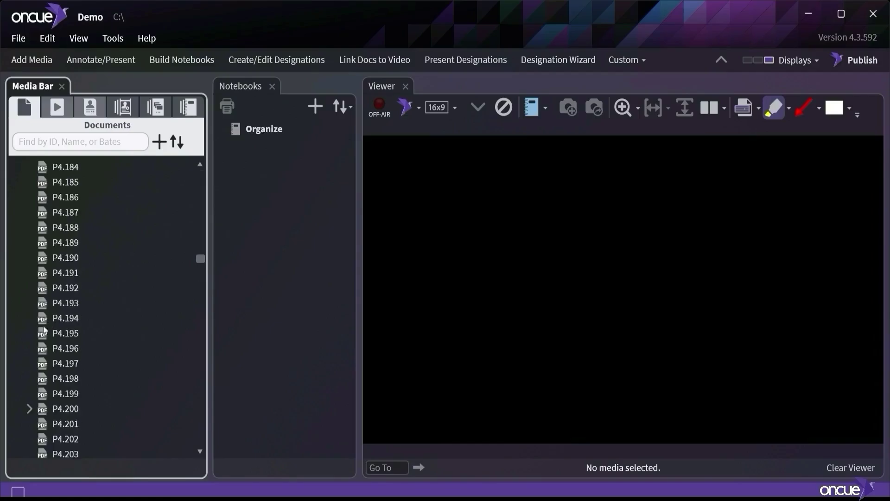
click(31, 408)
click(76, 424)
drag(77, 423, 251, 135)
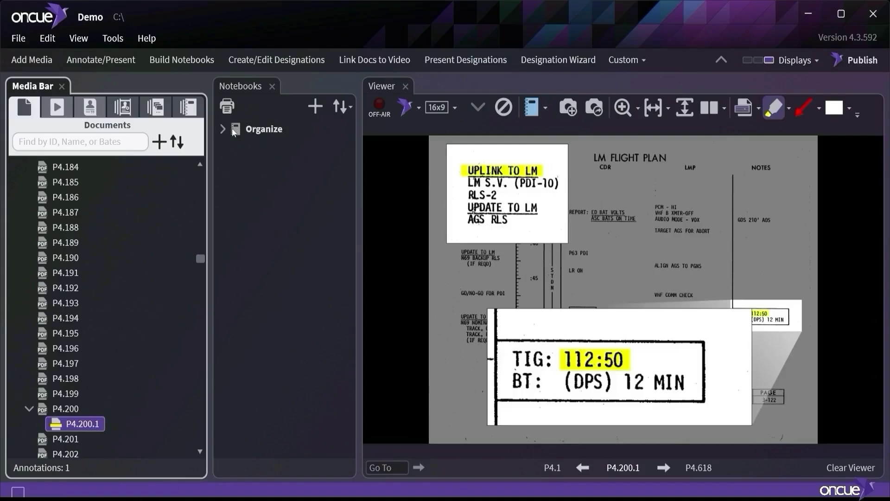
click(224, 128)
scroll(197, 263, up, 8)
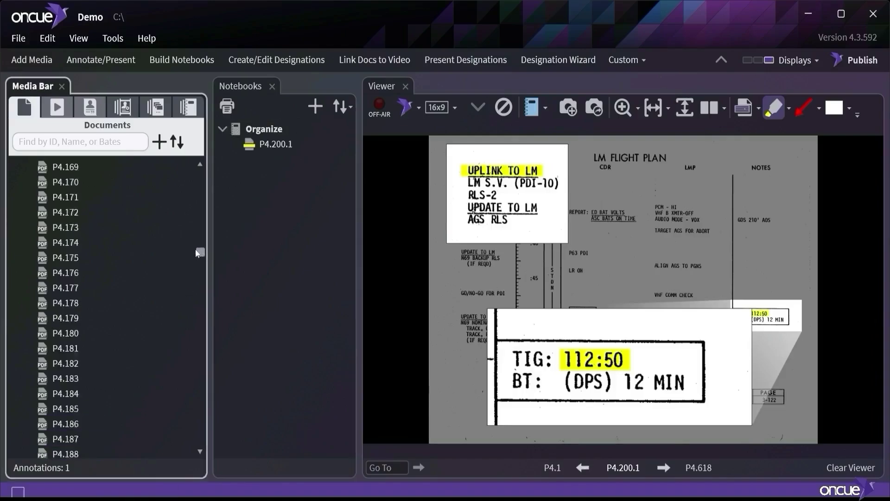
Step: Add pages P4.165 through P4.167 to the Organize notebook
click(77, 230)
shift+click(74, 258)
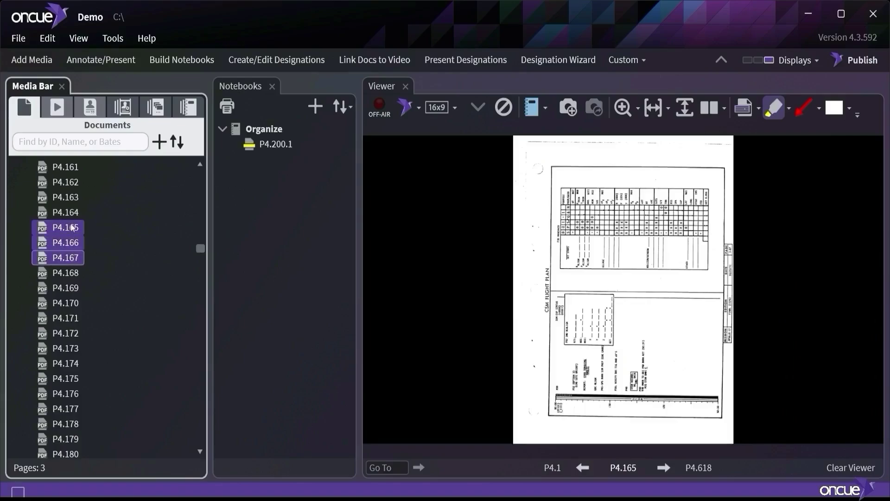
drag(73, 229, 252, 176)
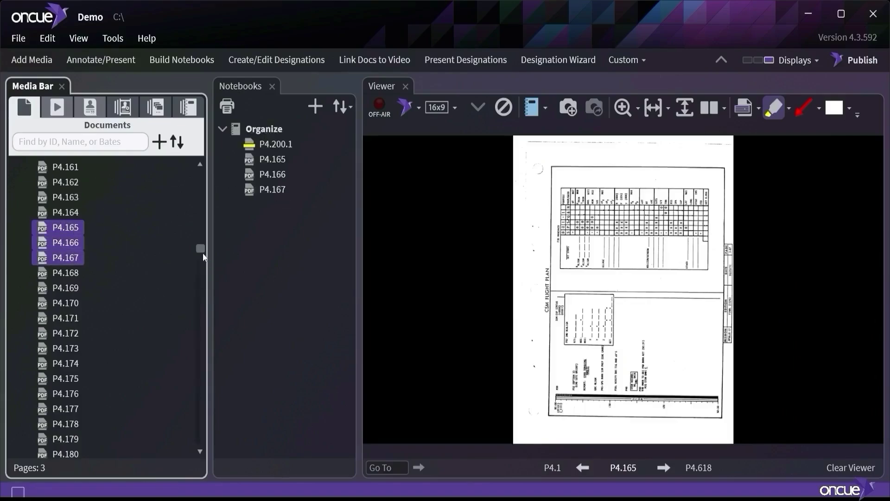
Step: Expand D2 - Blue Sky and add its page D2.2 to the Organize notebook
drag(202, 253, 88, 172)
click(18, 181)
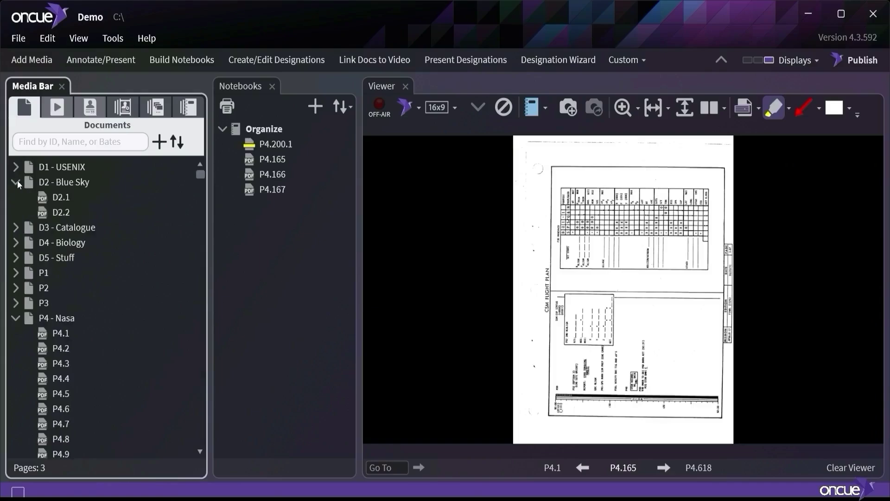
click(61, 212)
drag(60, 212, 232, 206)
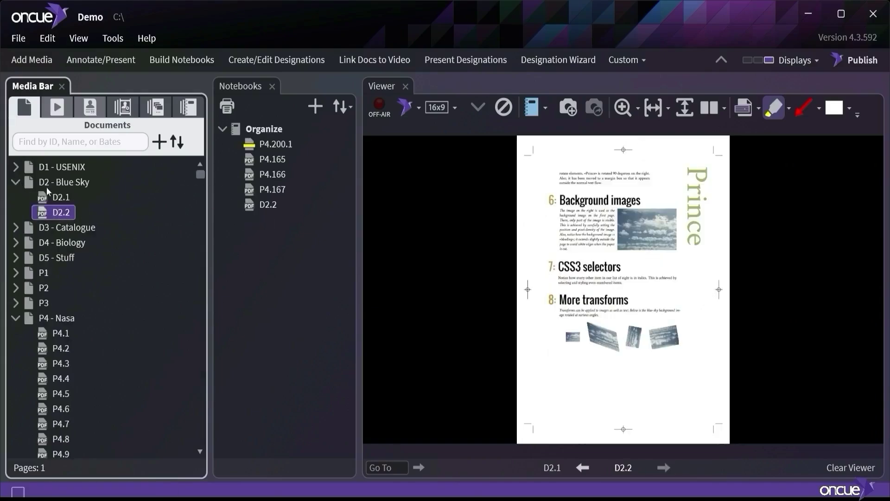
Step: Expand D1 - USENIX and add its page D1.2 to the Organize notebook
click(47, 168)
click(16, 168)
click(61, 197)
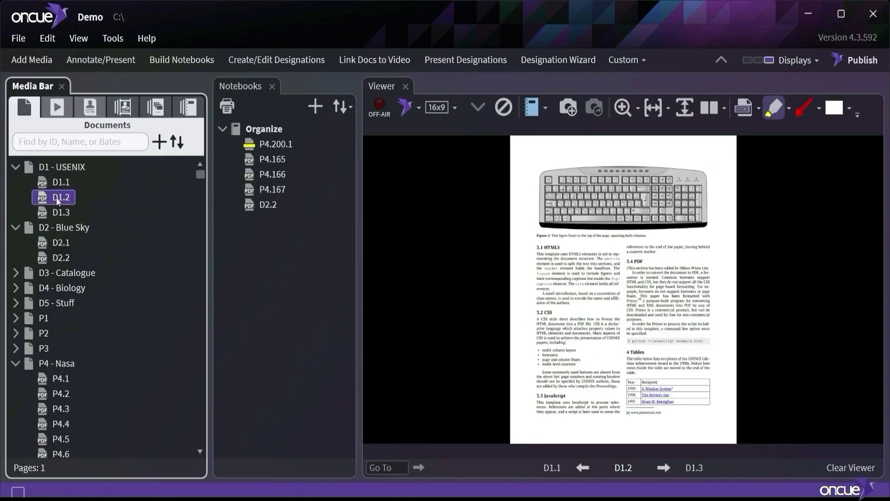
drag(61, 197, 237, 218)
Step: Add the entire D3 - Catalogue document to the Organize notebook and narrow the documents list
drag(50, 275, 249, 254)
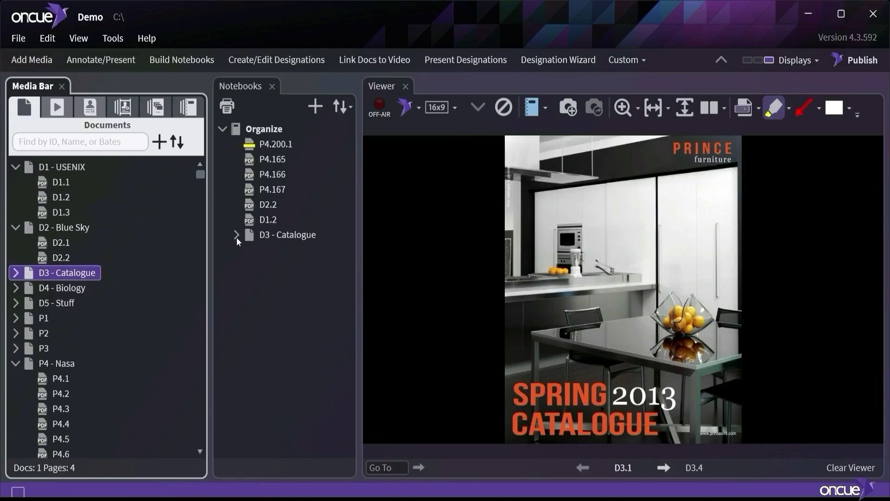
click(236, 238)
click(237, 233)
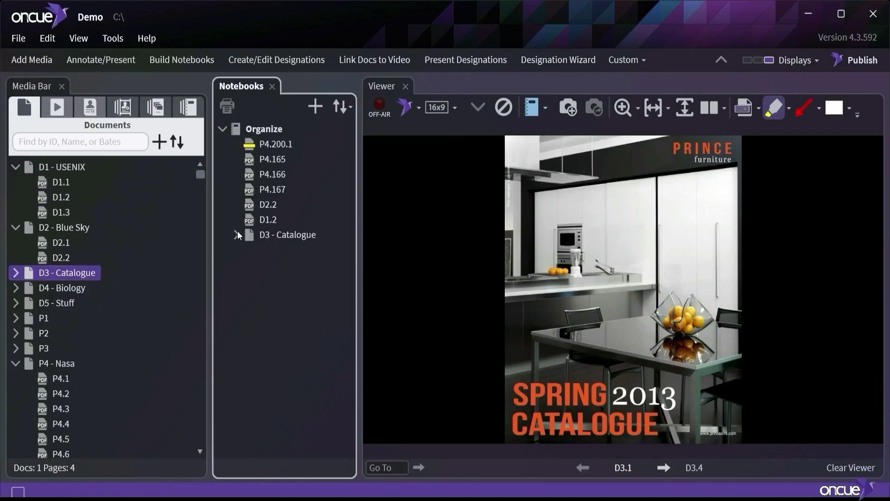
drag(208, 224, 179, 225)
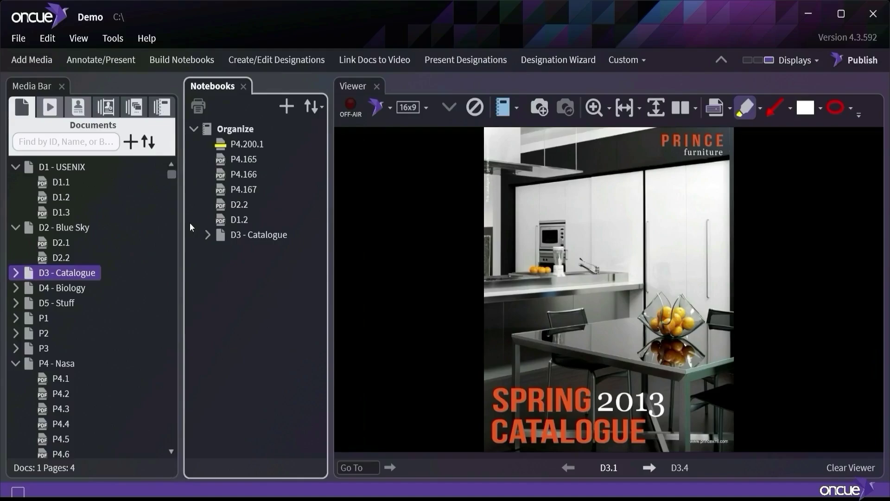
Step: Clear the viewer and add Absorption Designation Chart.xlsx from File Explorer's OC Files Designations folder to the Organize notebook
click(479, 224)
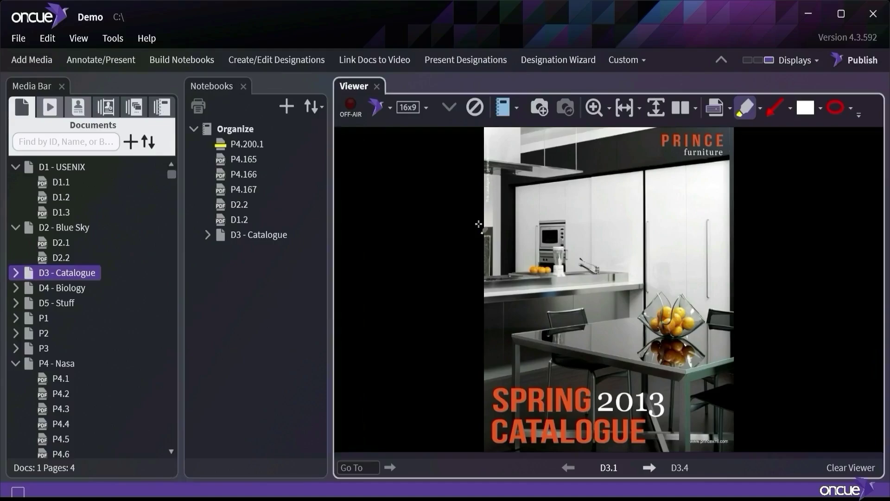
key(Escape)
click(186, 499)
click(168, 469)
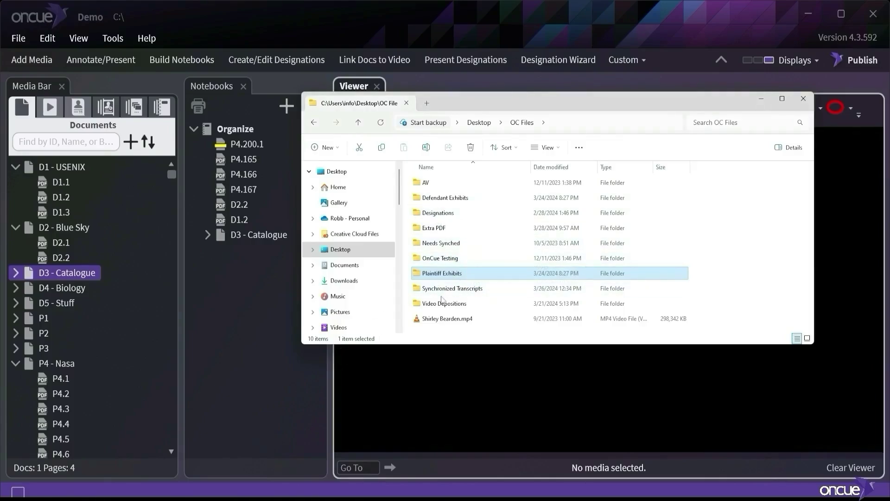
click(314, 123)
click(315, 124)
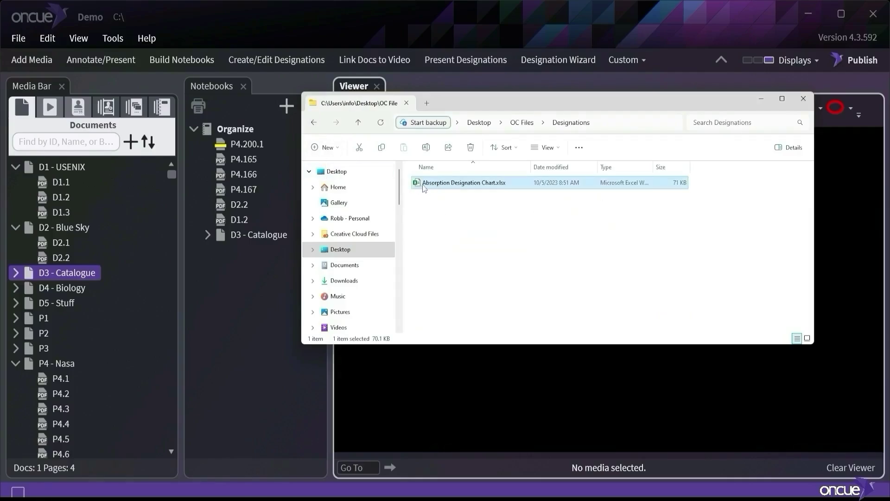
drag(423, 188, 212, 302)
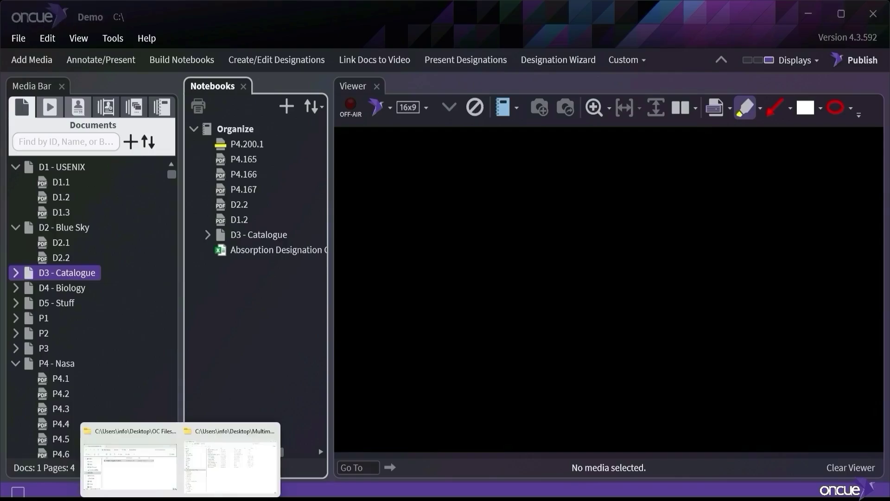
Step: Add the witness testimony .txt file from the desktop's Multimedia folder to the Organize notebook
click(239, 454)
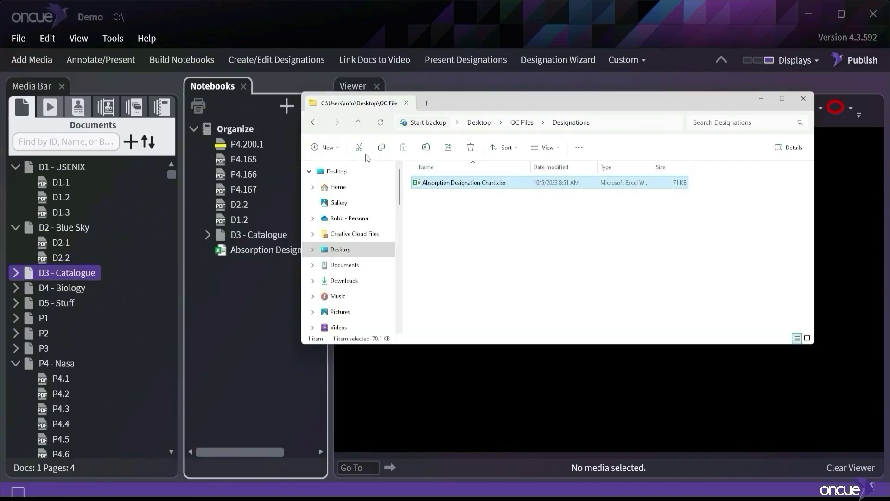
click(363, 124)
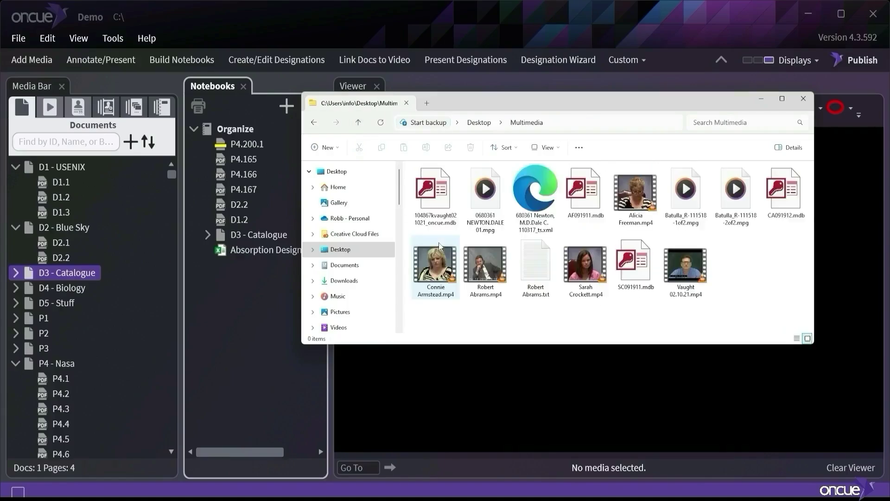
drag(536, 267, 262, 333)
click(262, 336)
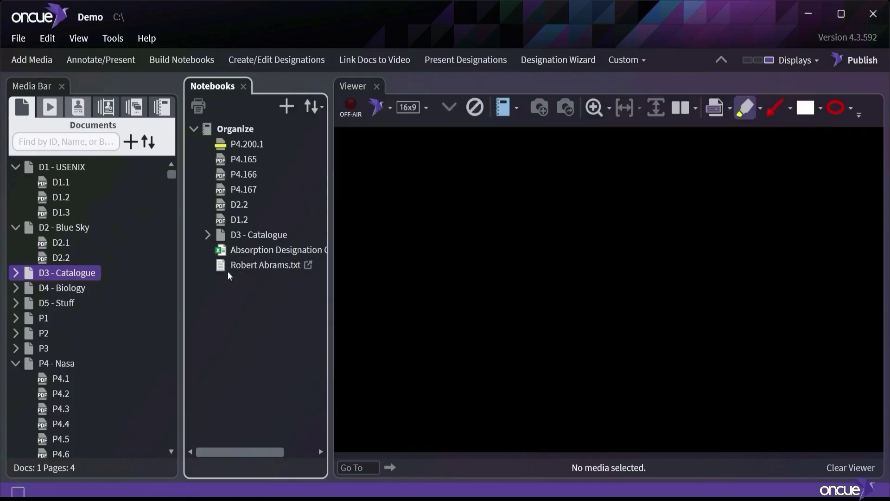
Step: Open the notebook's Absorption Designation Chart.xlsx in Excel to view it, and close the workbook
click(249, 253)
click(519, 285)
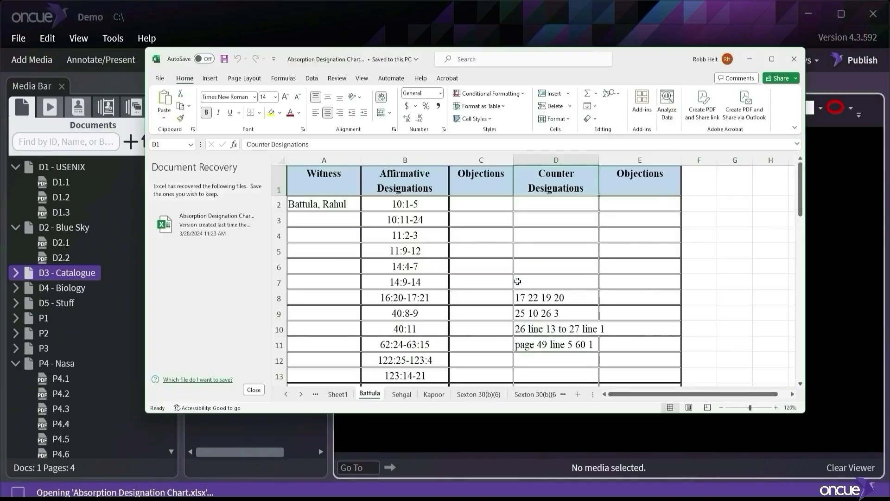
click(800, 63)
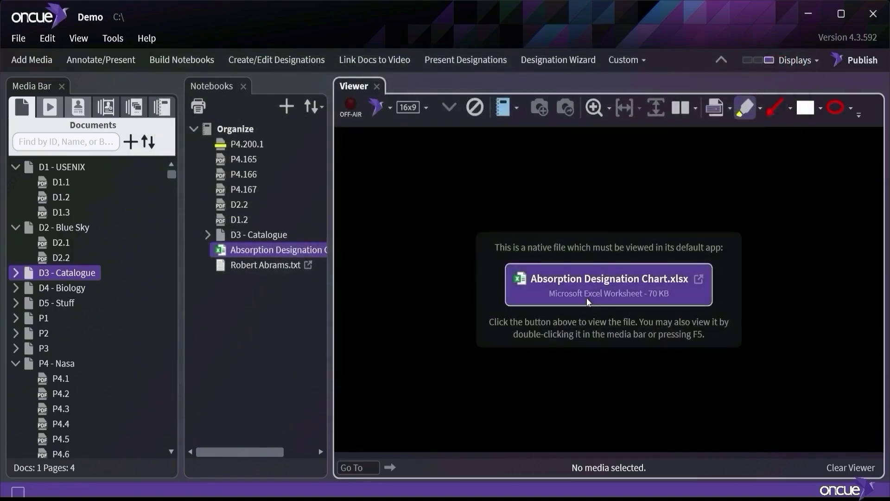
Step: Open the notebook's witness testimony text file in its default app and read through the text
click(300, 272)
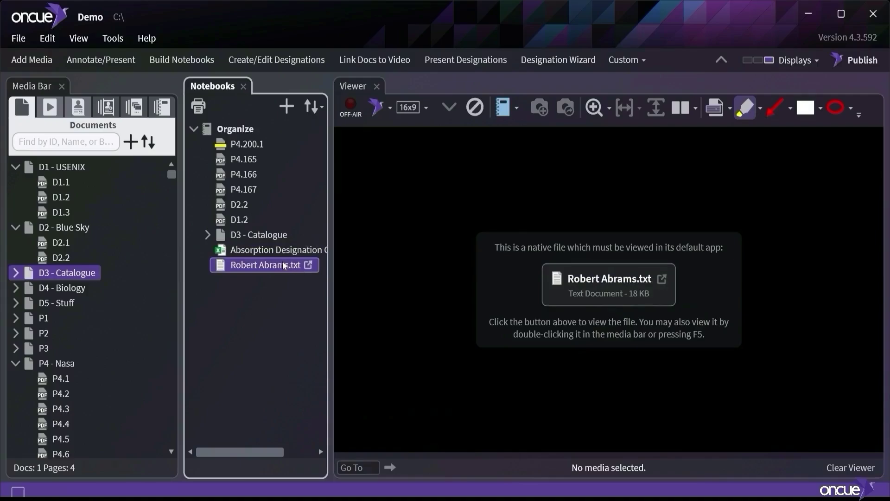
double_click(284, 267)
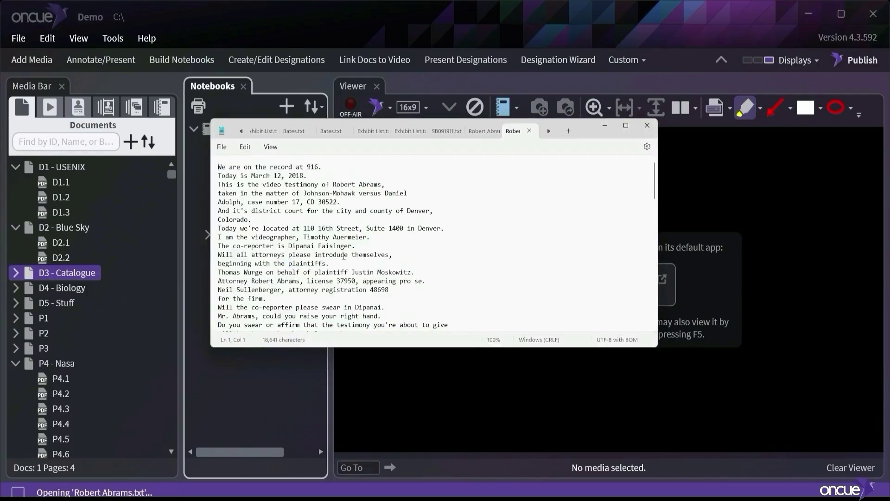
scroll(352, 245, down, 20)
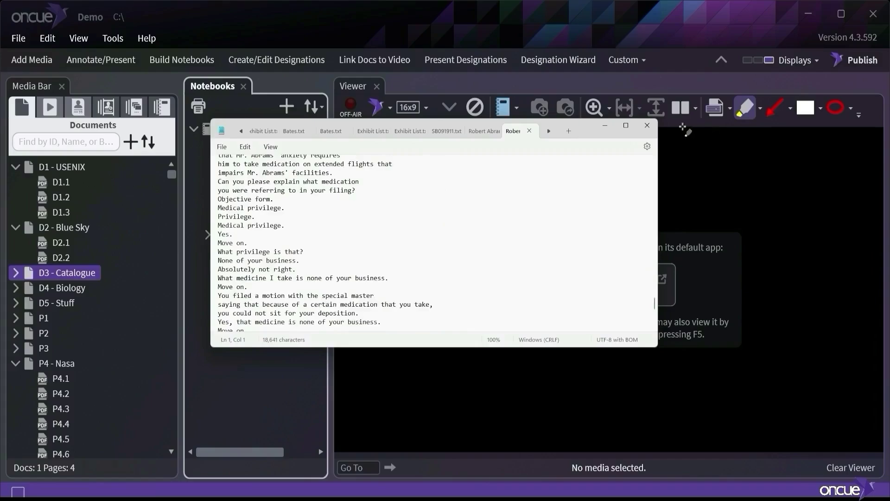
Step: Set up printing the Organize notebook with Barcode and Name labels, review the available printers, and close without printing
right_click(254, 272)
click(305, 182)
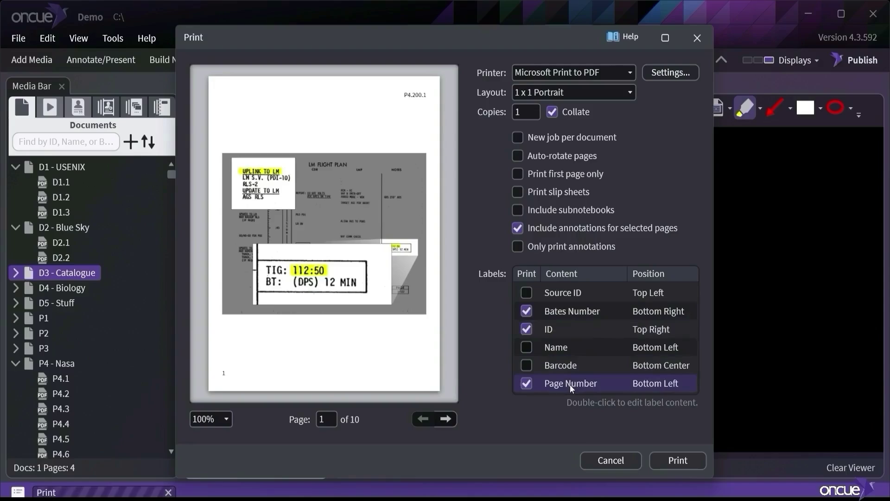
click(527, 367)
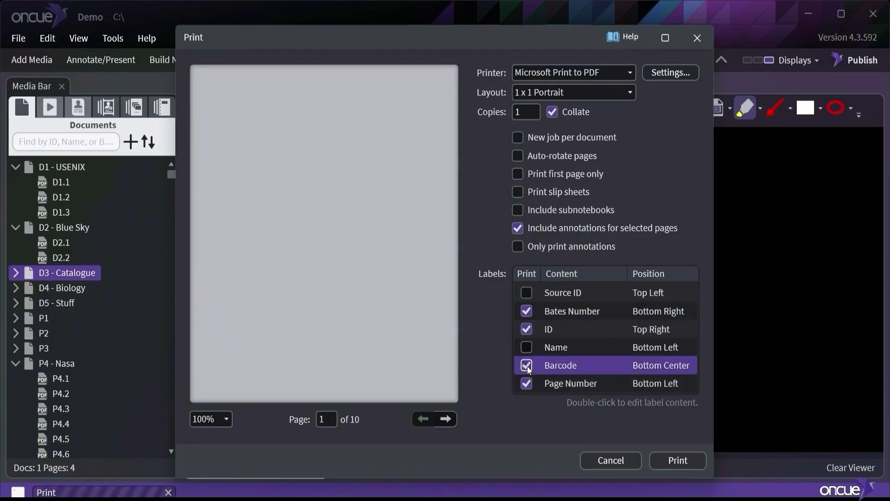
click(527, 347)
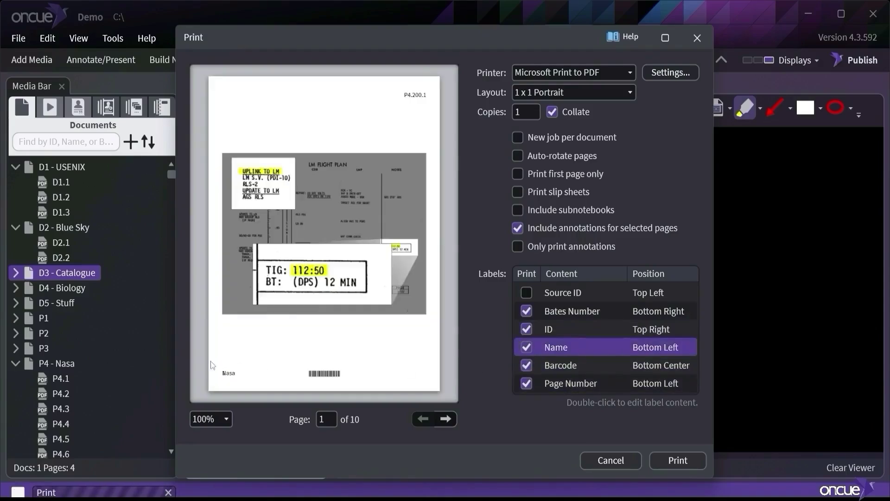
click(614, 74)
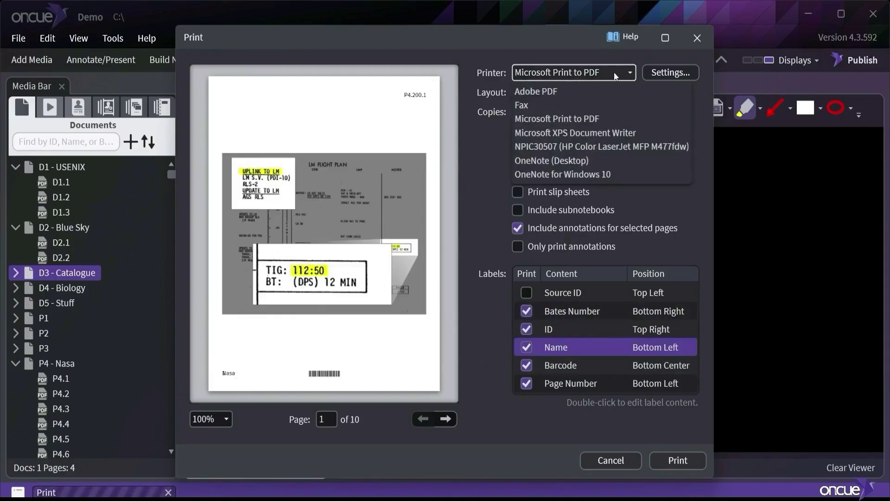
click(703, 39)
click(702, 39)
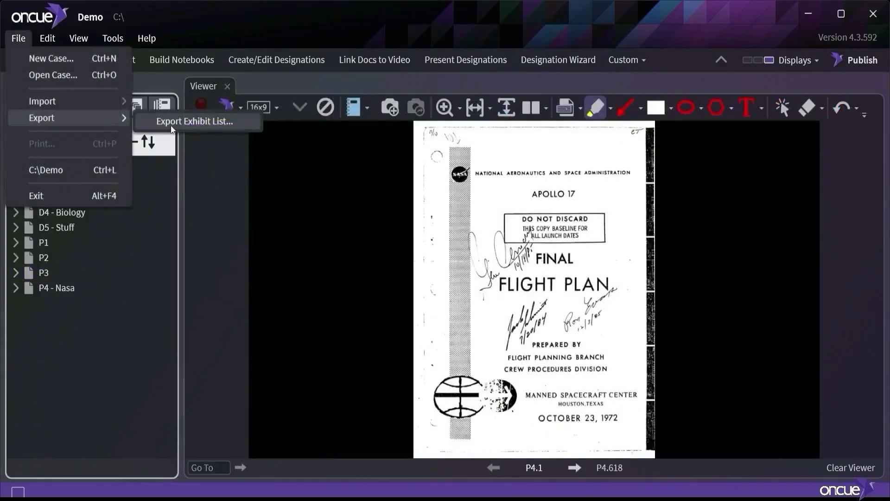
Step: Export the exhibit list to C:\Demo\_exports with the default options, examine its Annotations section, and close the output file and folder
click(185, 120)
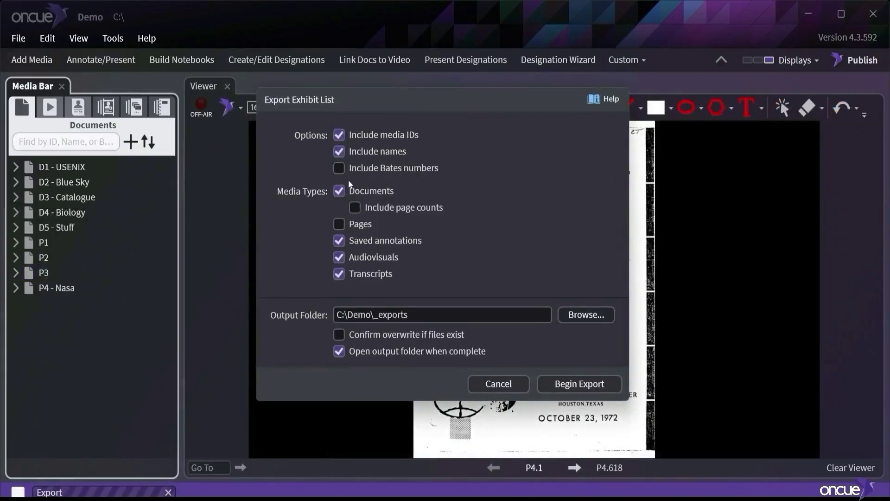
click(579, 383)
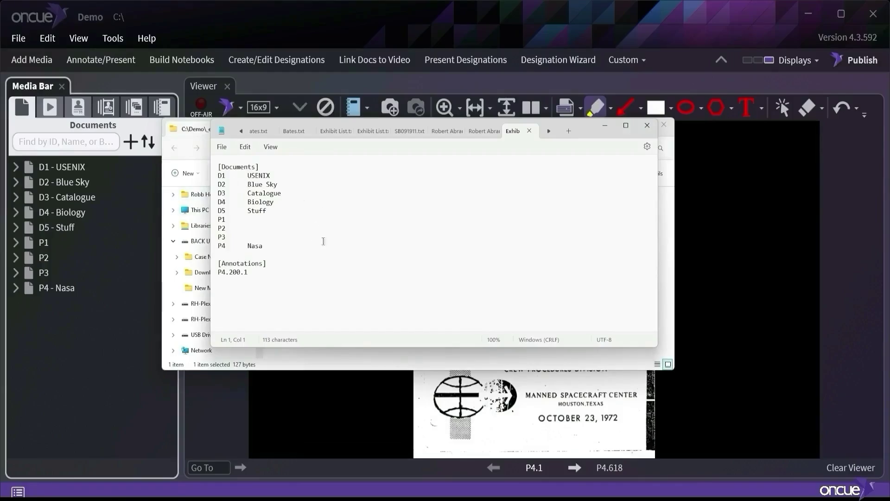
drag(291, 278, 213, 263)
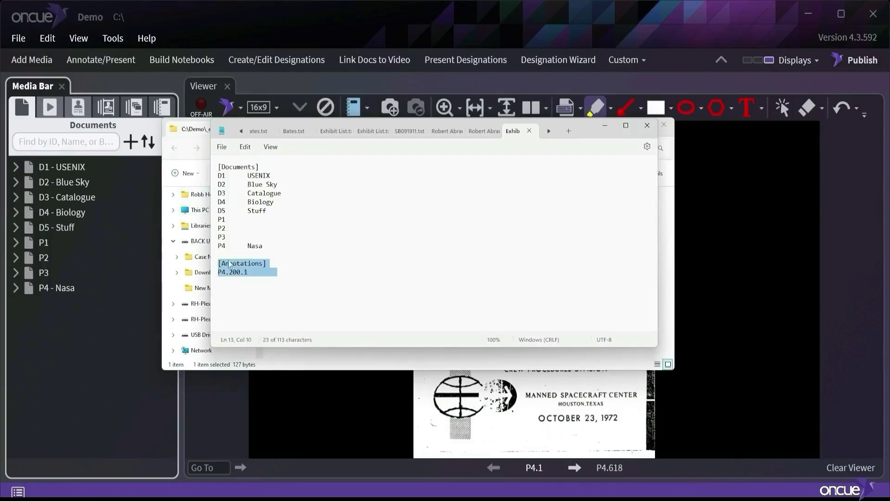
click(360, 261)
click(646, 126)
click(664, 125)
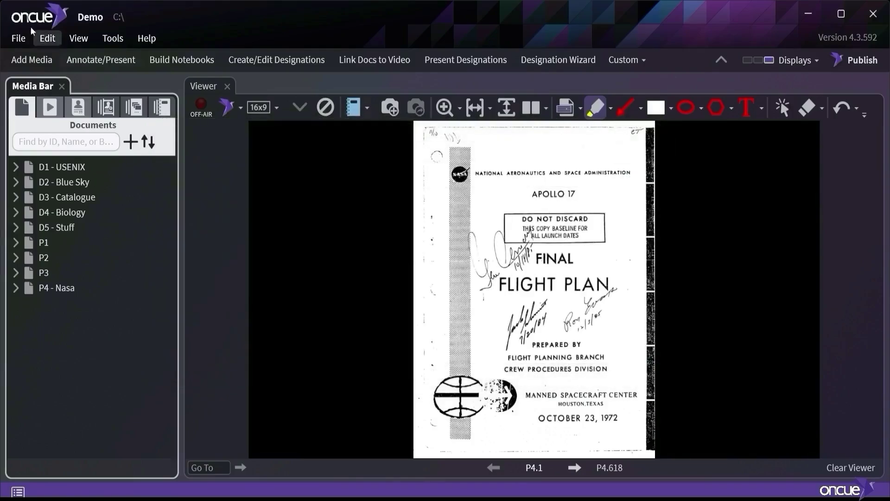
click(19, 38)
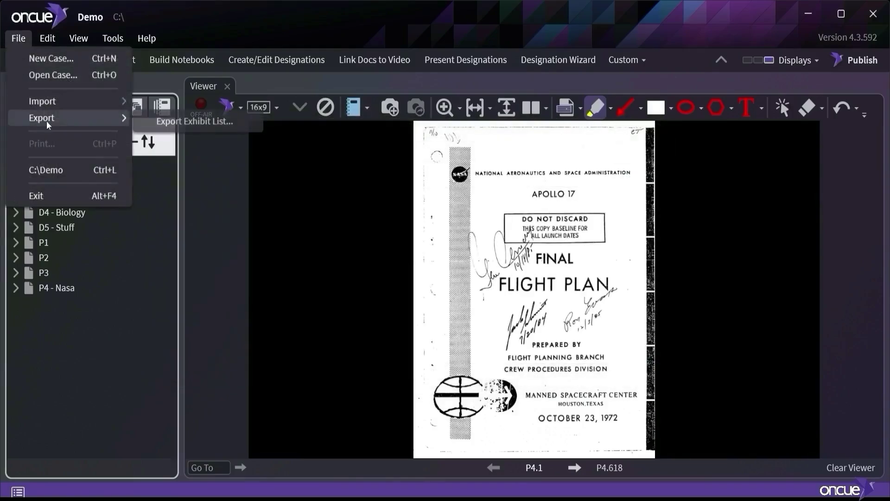
click(267, 219)
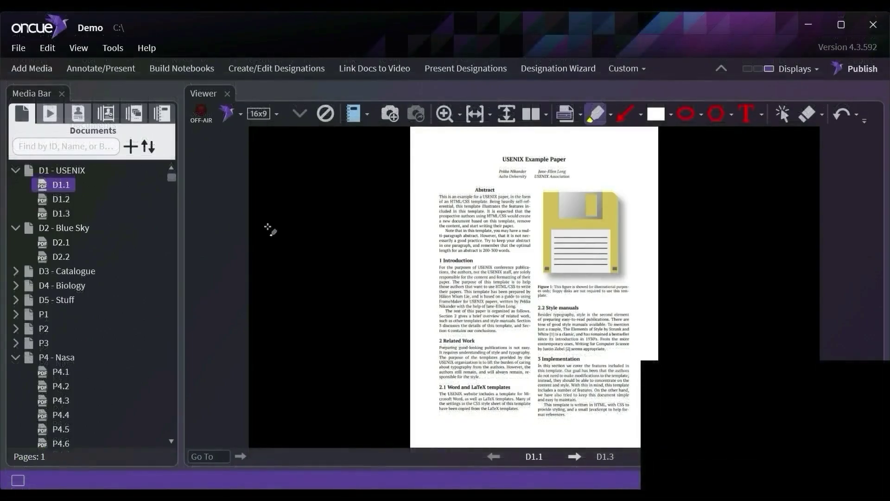
Step: Publish D1.1 to the presentation display, and call out and publish its USENIX Example Paper title and author block
click(384, 256)
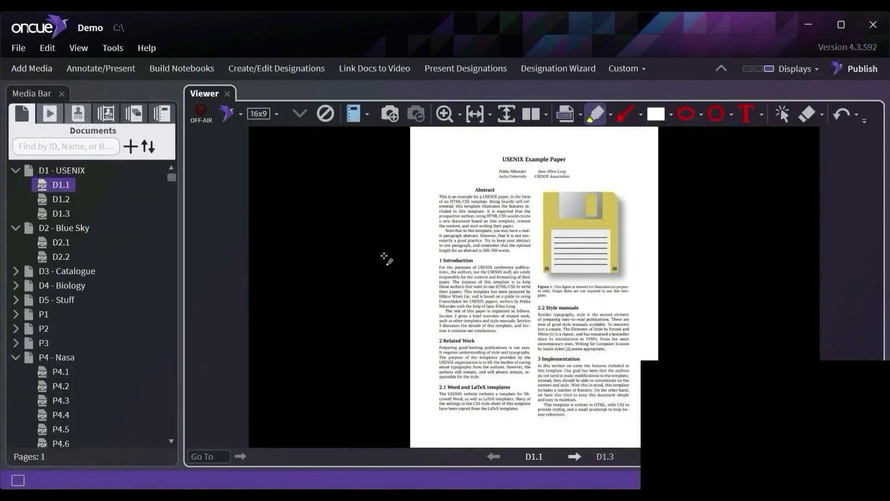
key(Return)
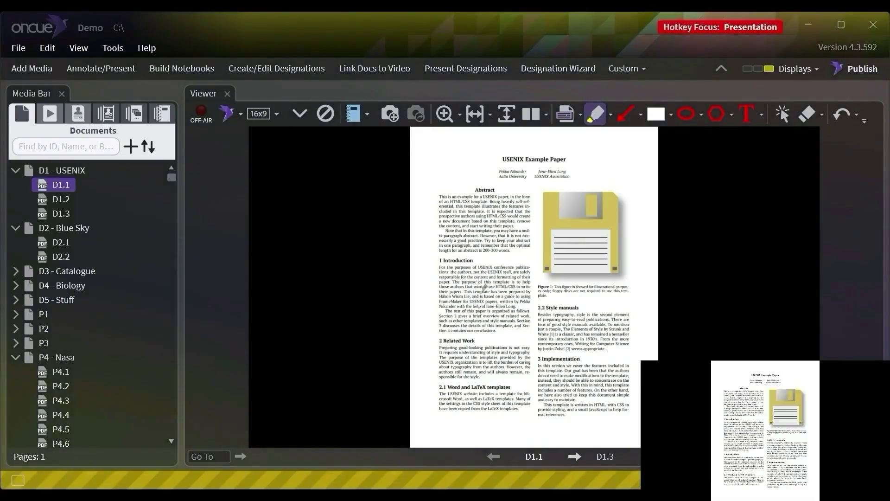
key(c)
mouse_move(485, 150)
mouse_down()
mouse_move(501, 180)
mouse_move(605, 186)
mouse_up()
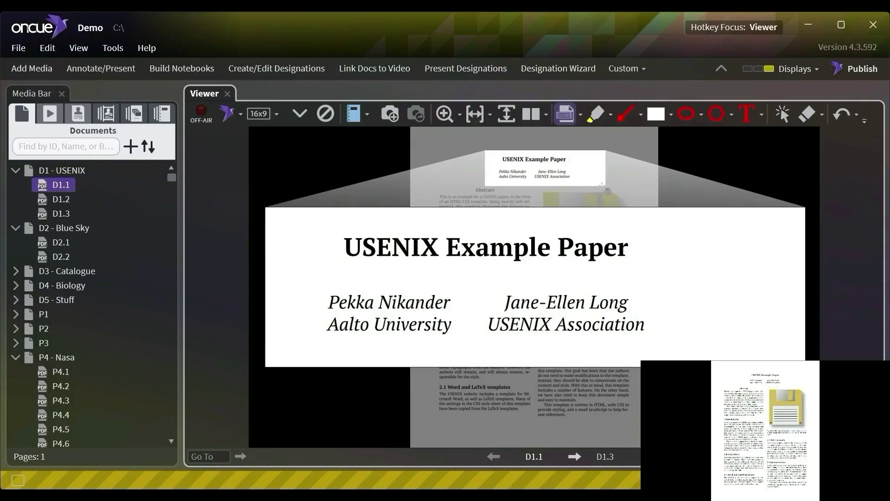
key(Return)
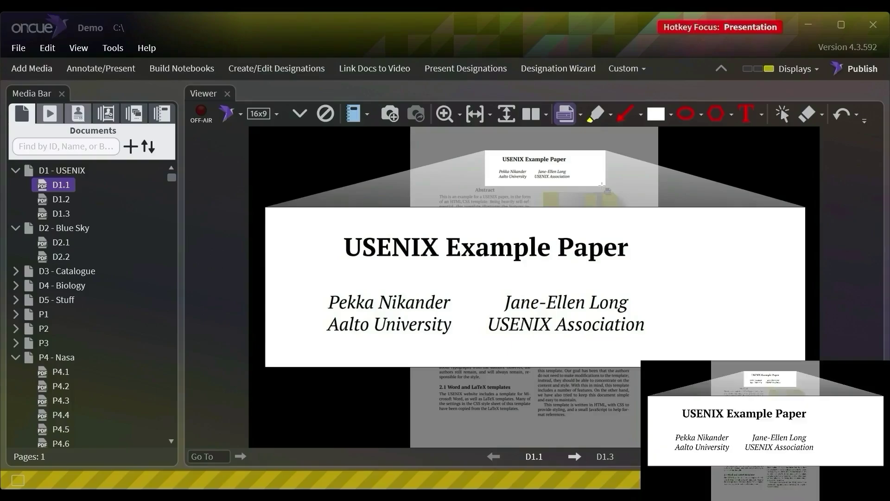
Step: Clear the presentation display and the viewer, and switch the presentation to On-Air
key(Escape)
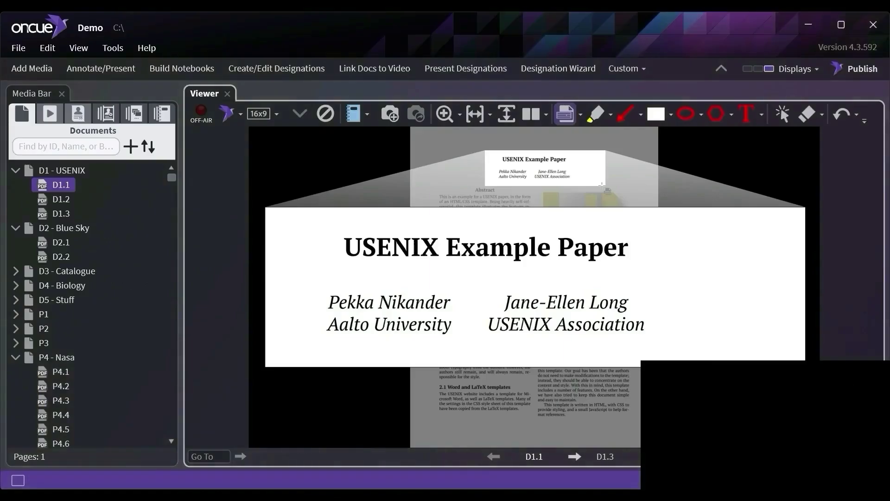
key(Escape)
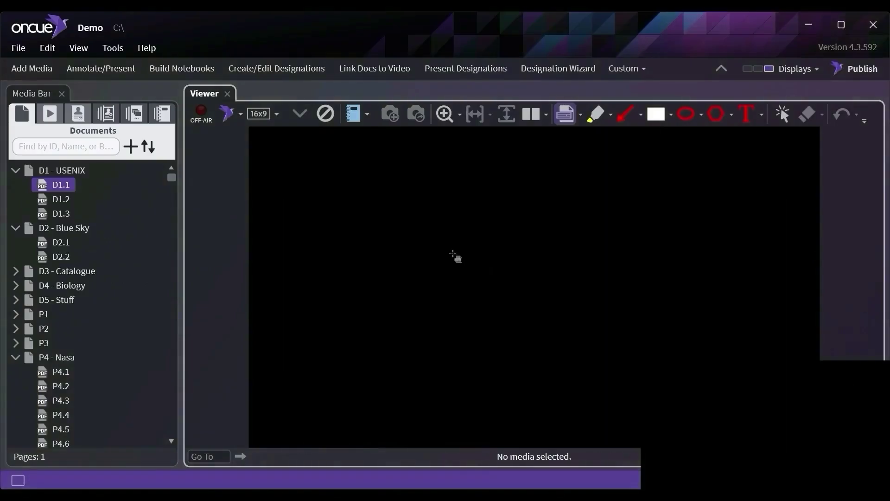
click(208, 117)
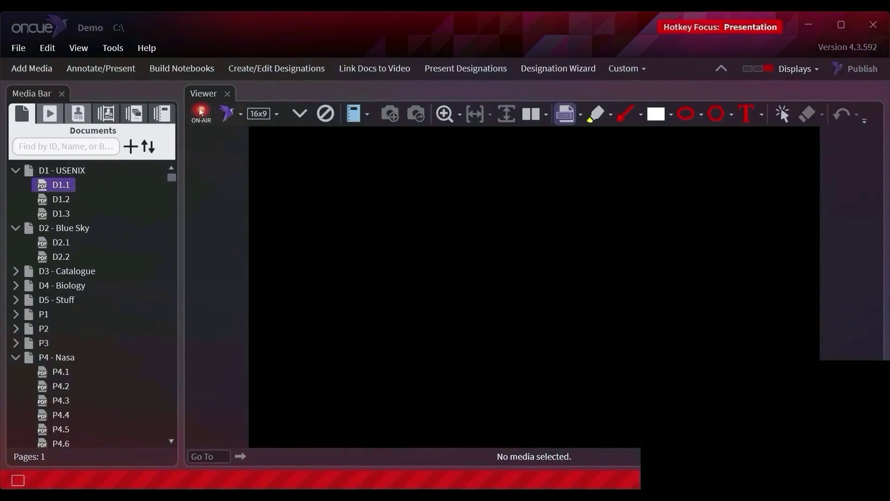
Step: Present D5.50 live with Figure 5 called out and its Mt. Rainier National Park caption highlighted
click(440, 325)
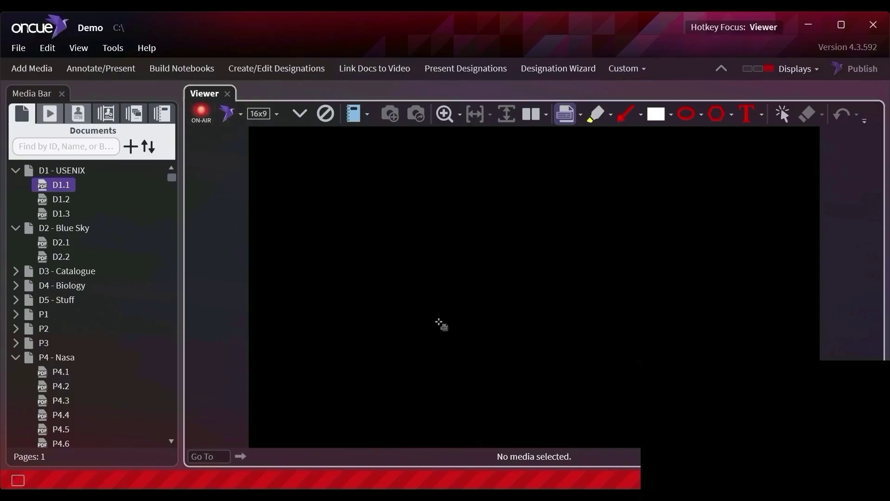
text(d5)
key(Return)
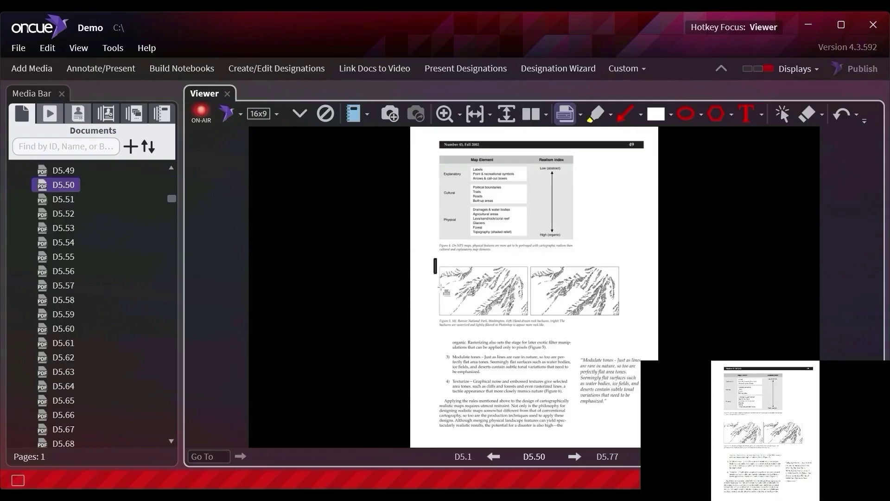
drag(433, 258, 641, 338)
click(595, 113)
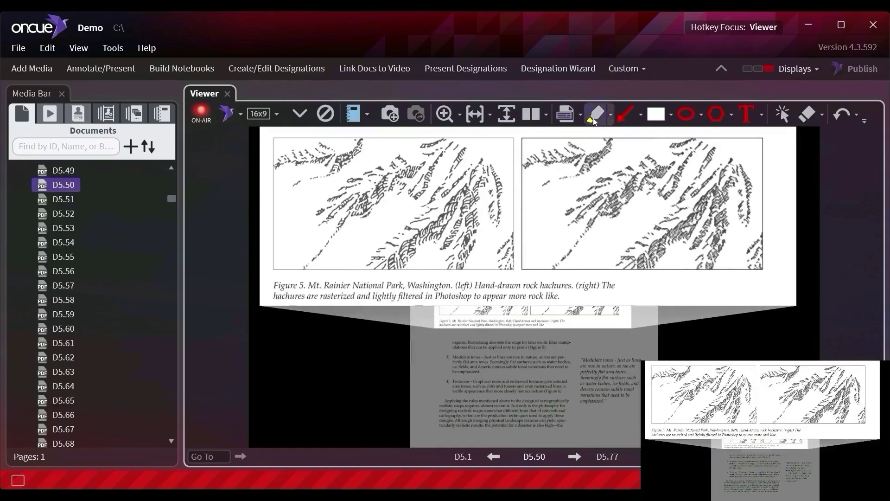
mouse_move(269, 279)
mouse_down()
mouse_move(303, 297)
mouse_move(619, 302)
mouse_up()
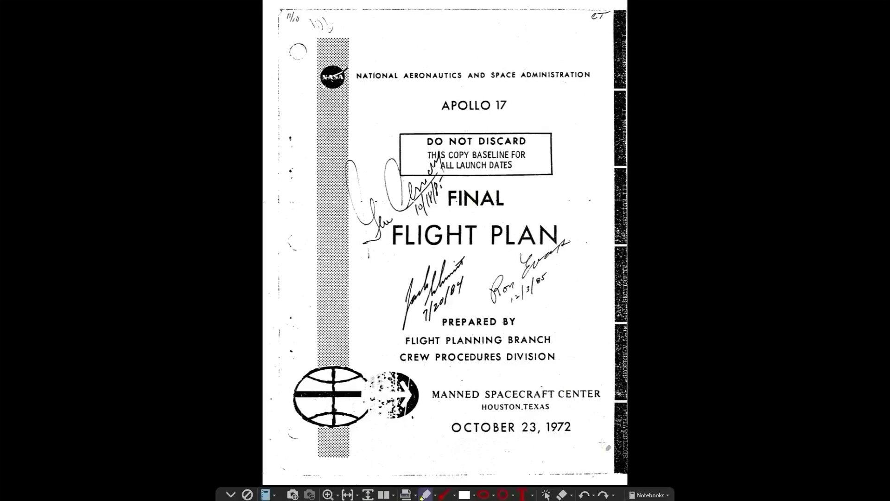
Step: Move the presentation toolbar to the upper edge of the presentation display
right_click(625, 496)
mouse_move(661, 457)
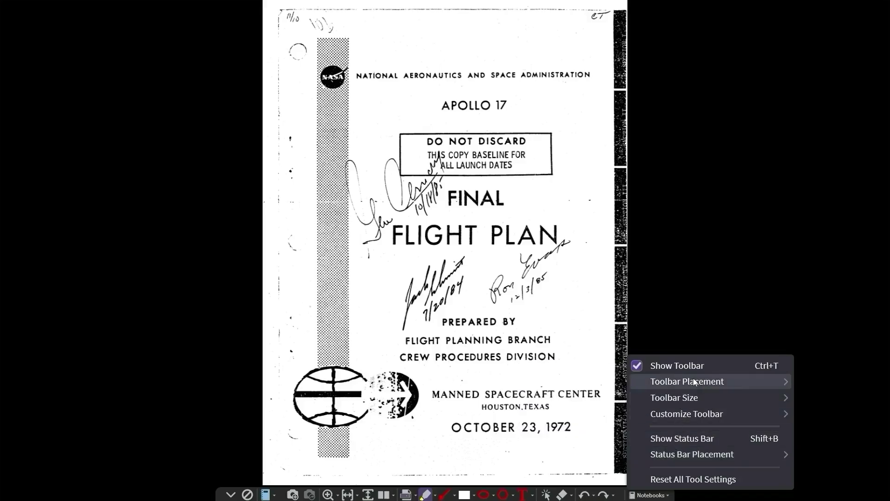
mouse_move(694, 381)
click(803, 385)
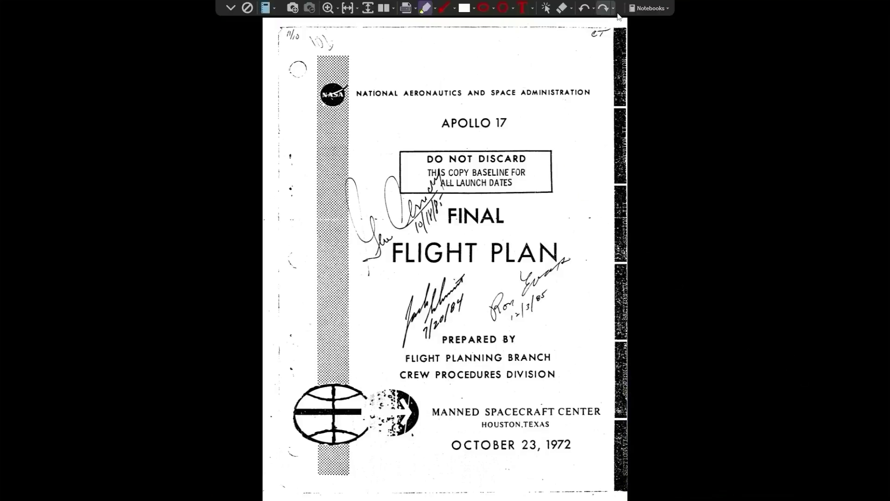
Step: Review which tools can be shown or hidden on the presentation toolbar
right_click(622, 13)
mouse_move(644, 71)
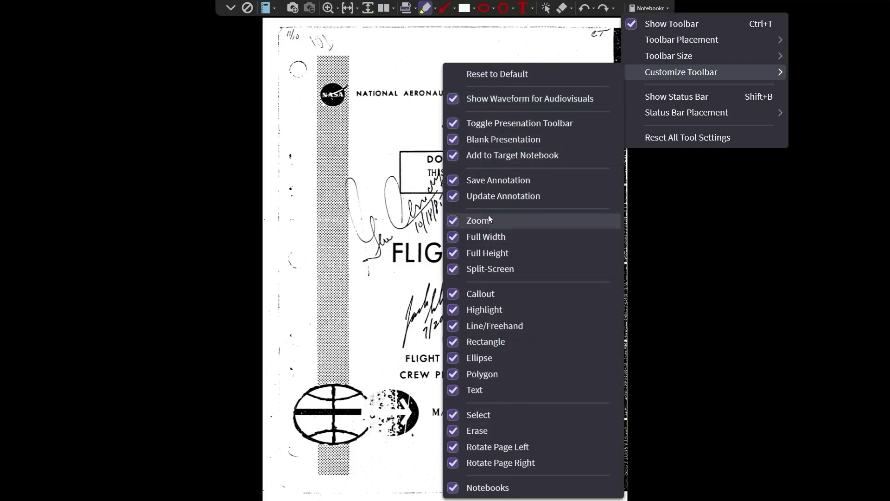
click(725, 205)
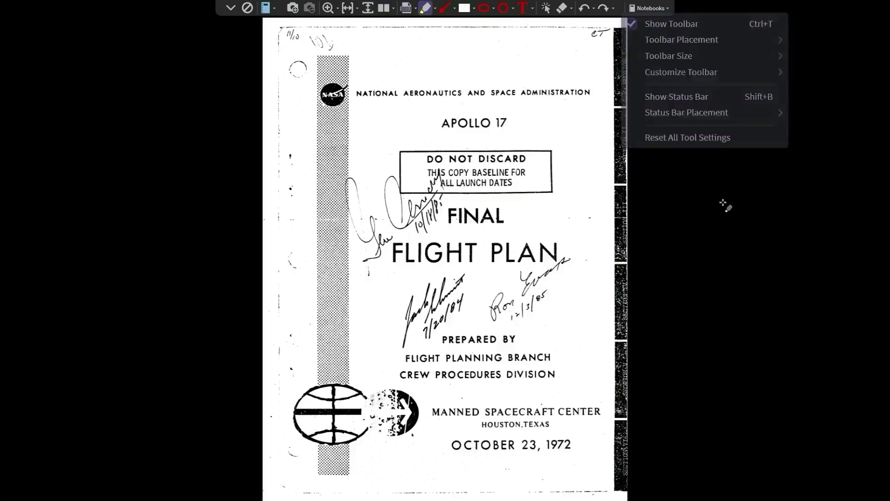
Step: Present D2.2 and the annotated page P4.200.1 from the Organize notebook on the presentation display
click(670, 8)
mouse_move(669, 25)
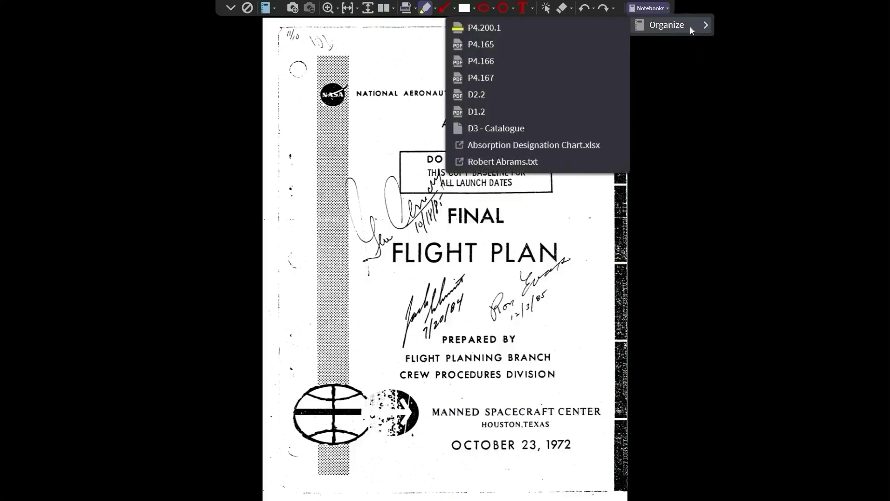
click(533, 93)
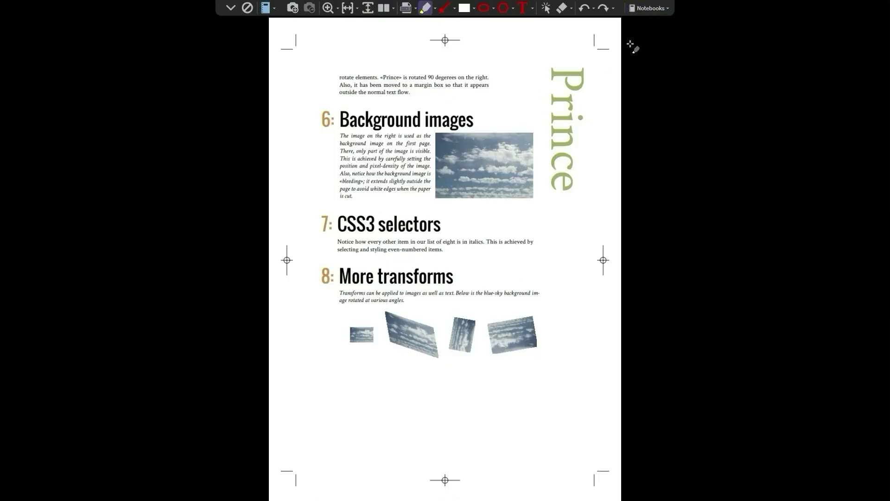
click(649, 8)
mouse_move(668, 25)
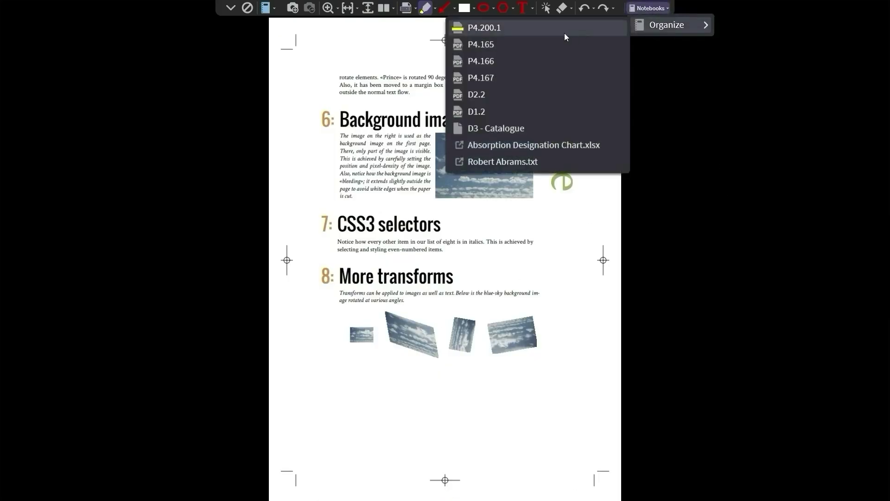
click(563, 31)
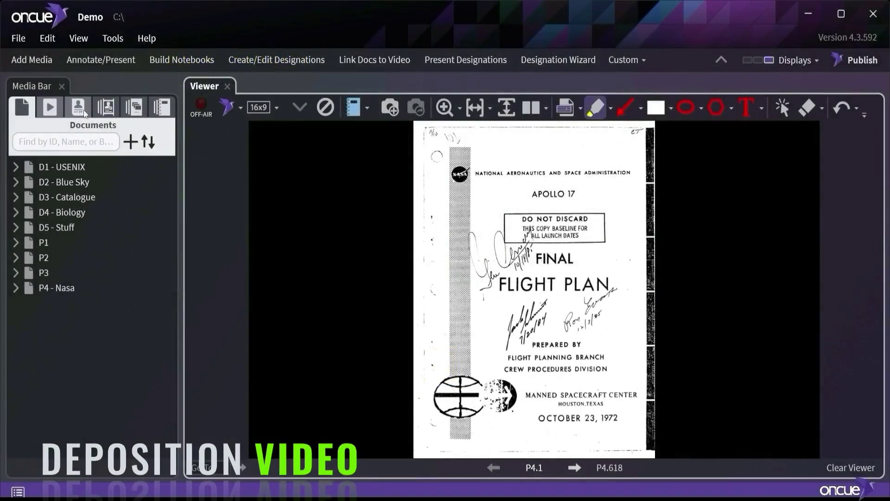
Step: Show the case's transcript list, and set the Multimedia folder to Details view sorted by Type with a wider Name column
click(83, 111)
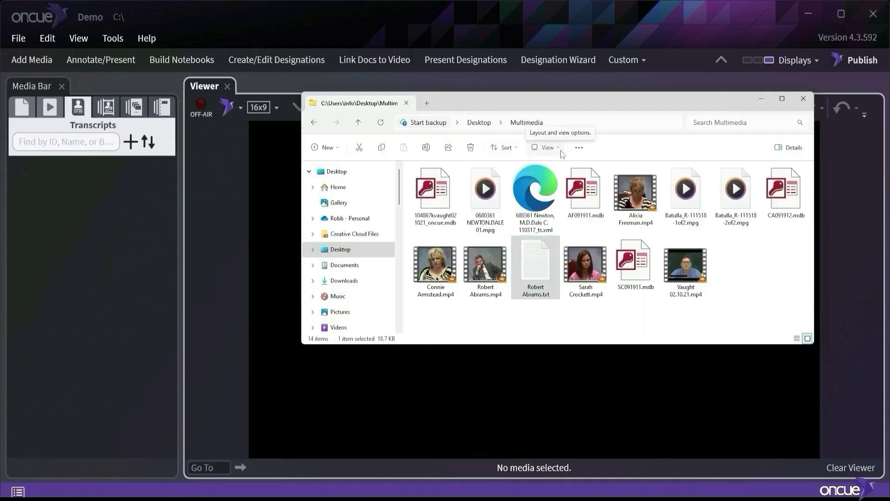
click(559, 148)
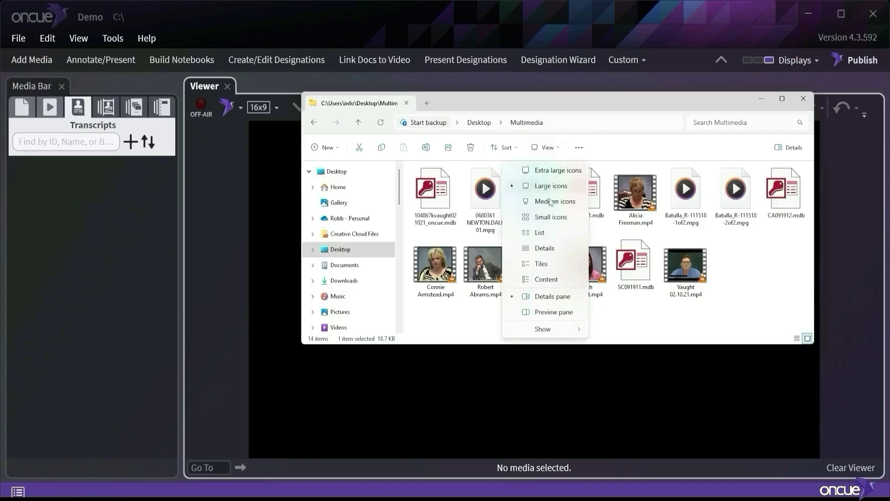
click(545, 250)
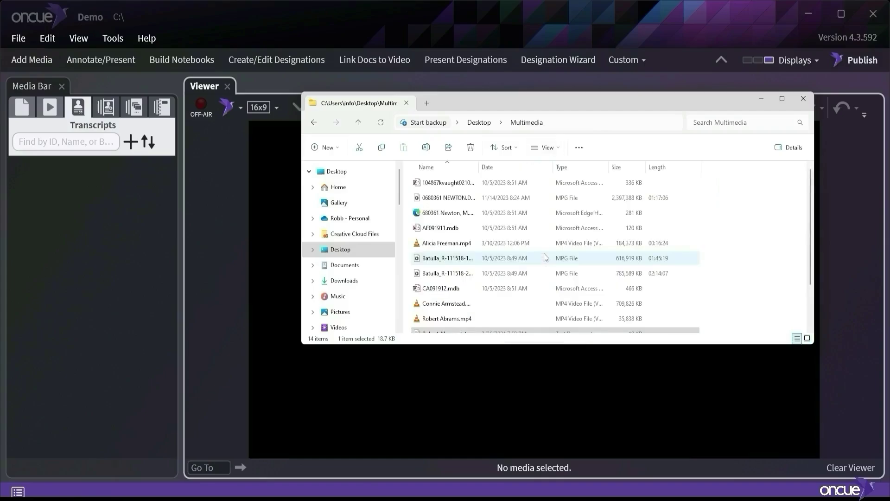
click(563, 167)
scroll(512, 274, up, 2)
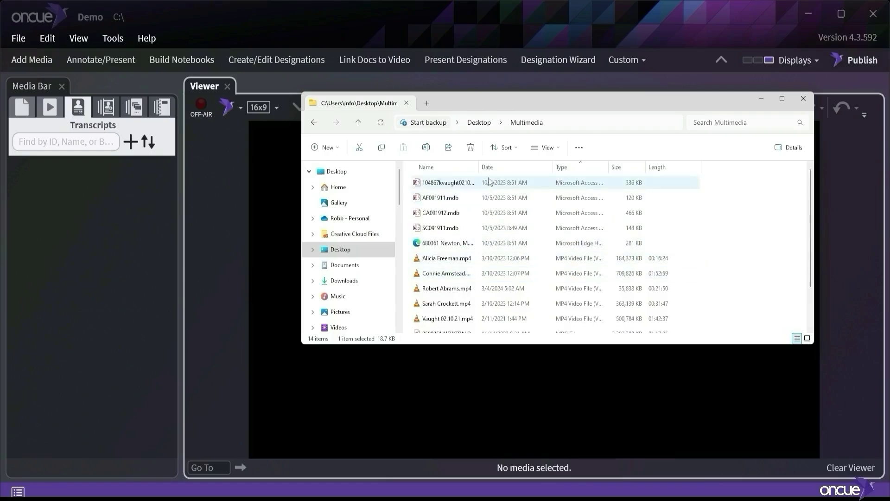
drag(479, 168, 550, 176)
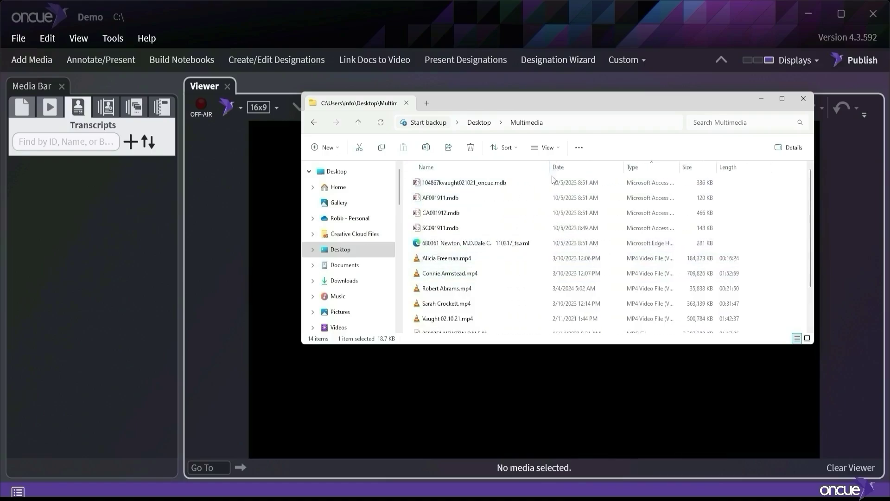
Step: Look through the transcript and video files in the Multimedia folder, check its path, and minimize the folder window
scroll(452, 287, down, 2)
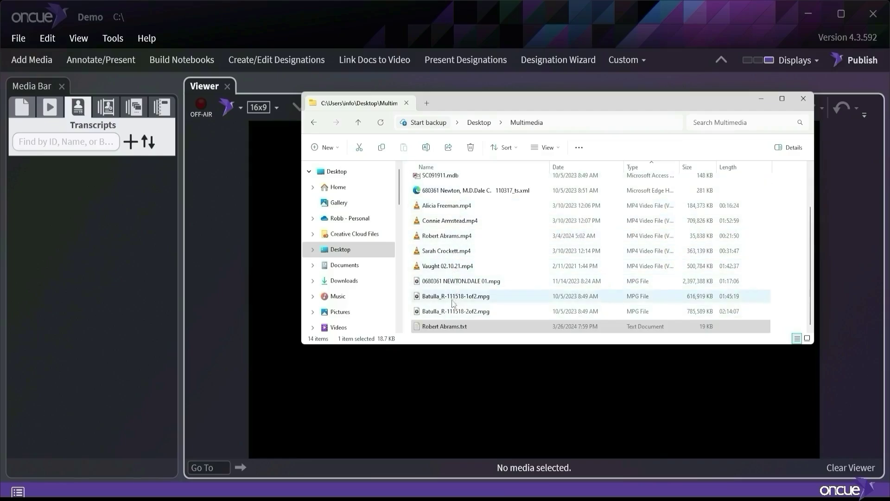
scroll(457, 221, up, 2)
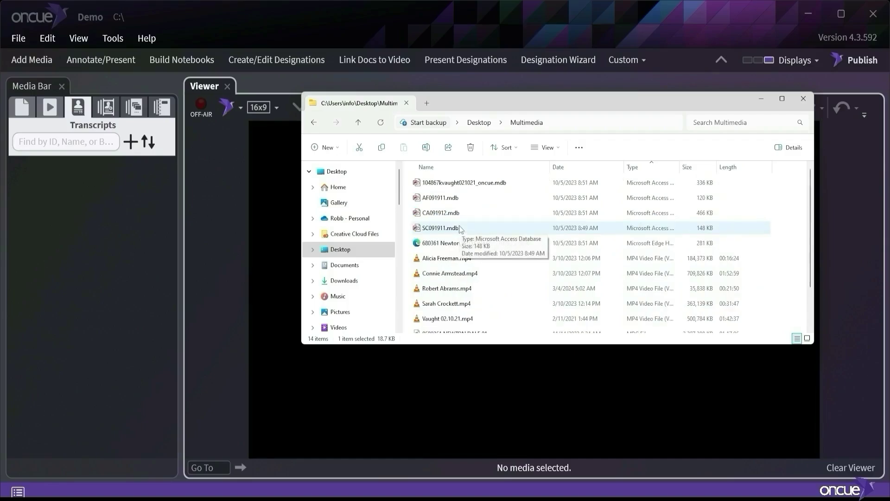
click(562, 121)
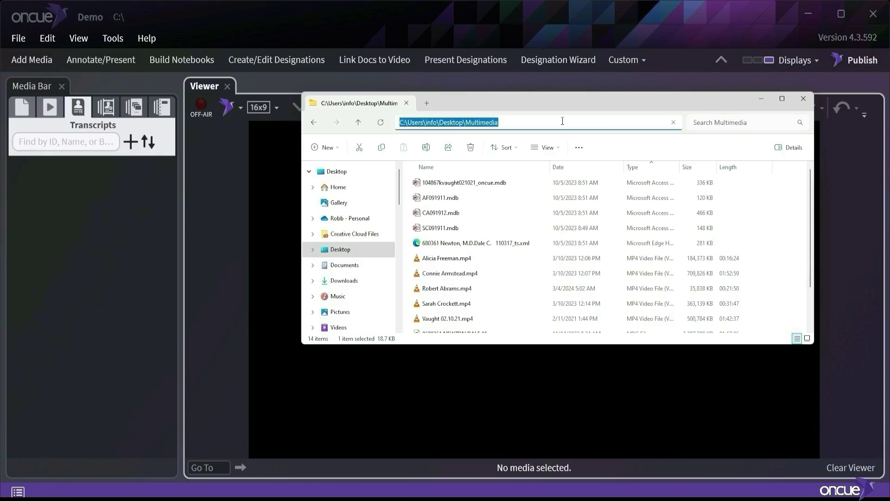
click(761, 98)
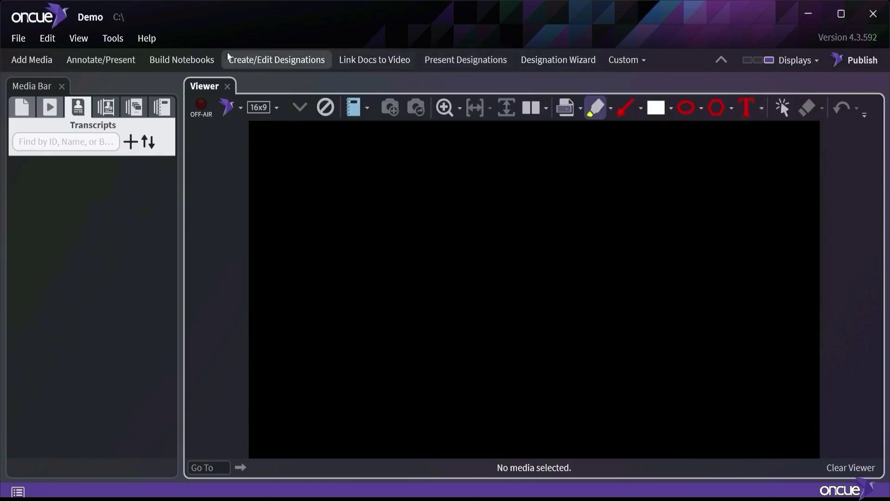
Step: Open the case folder C:\Demo, inspect its _synchedvideos subfolder, and close the window
click(120, 19)
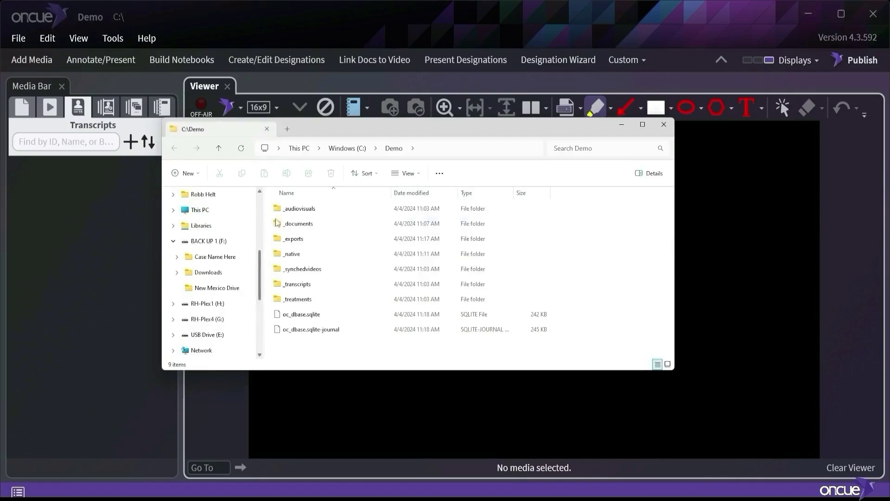
double_click(322, 272)
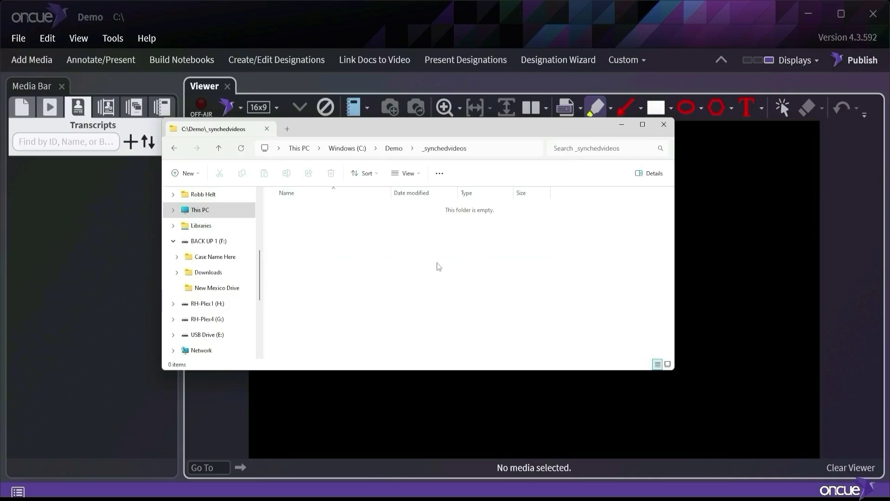
click(663, 124)
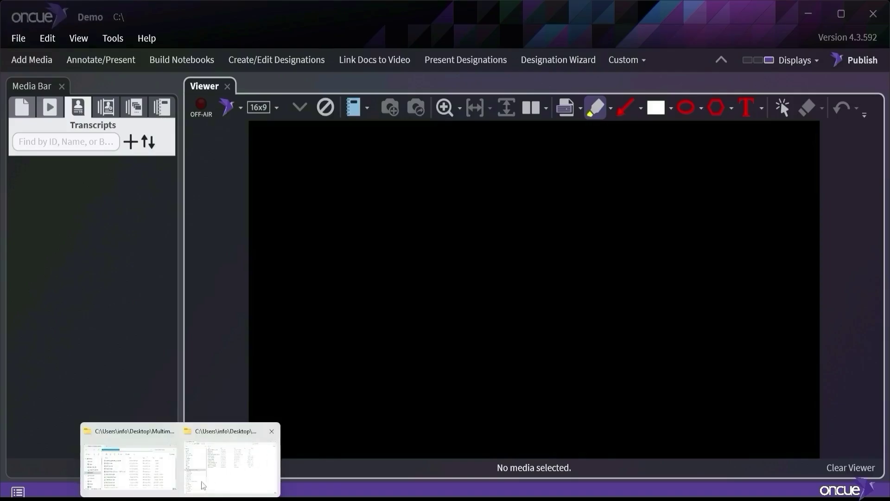
Step: Import the four .mdb and one .xml transcripts from the Multimedia folder, applying one associated-media choice to all, and check the import progress
click(153, 480)
drag(461, 188, 139, 227)
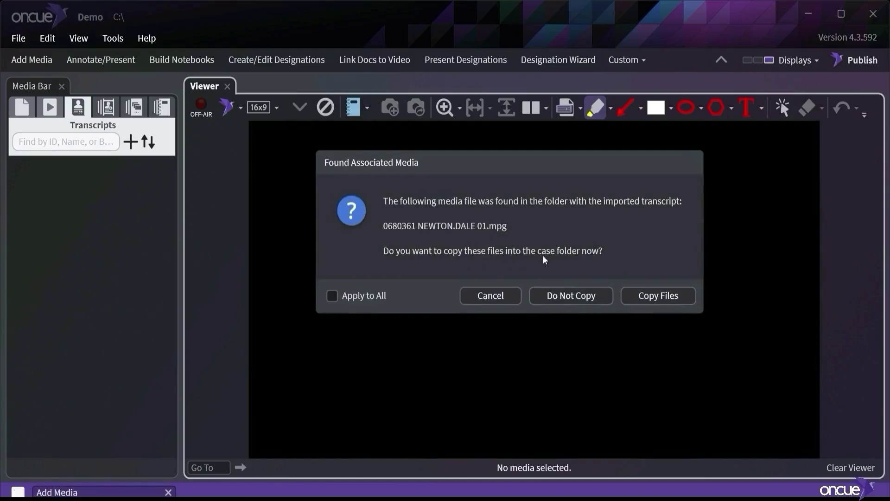
click(335, 298)
click(632, 296)
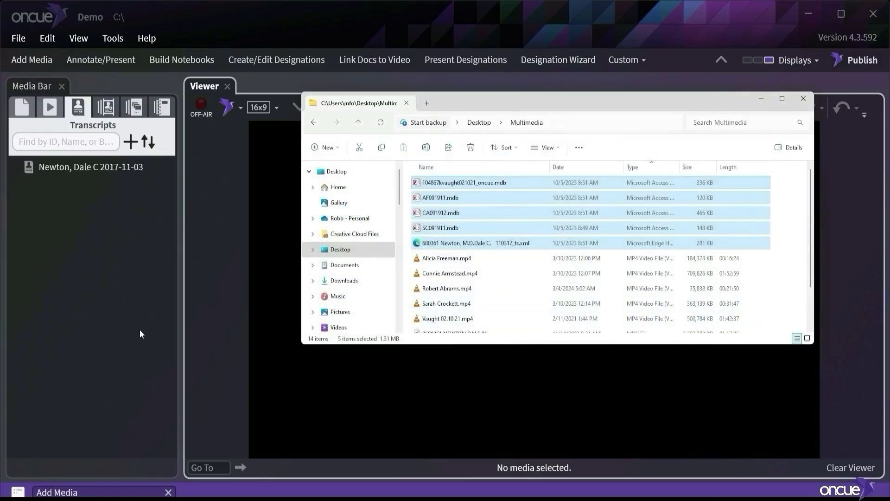
click(111, 316)
click(18, 491)
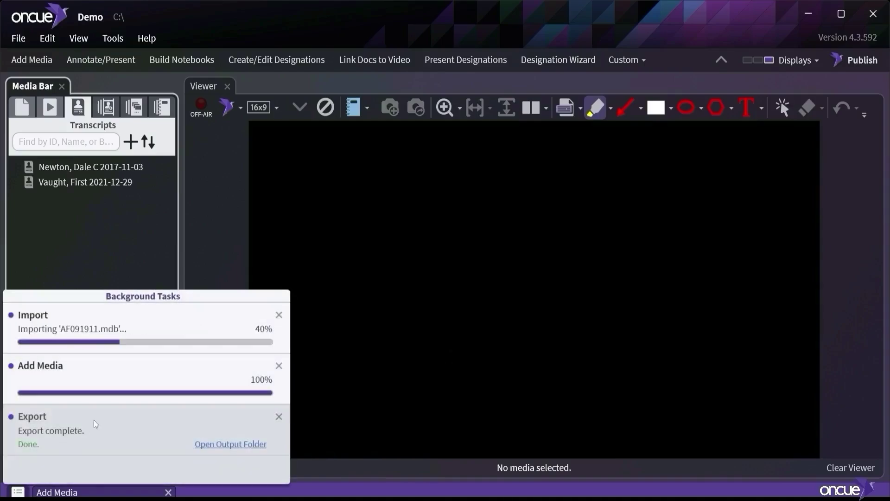
click(82, 261)
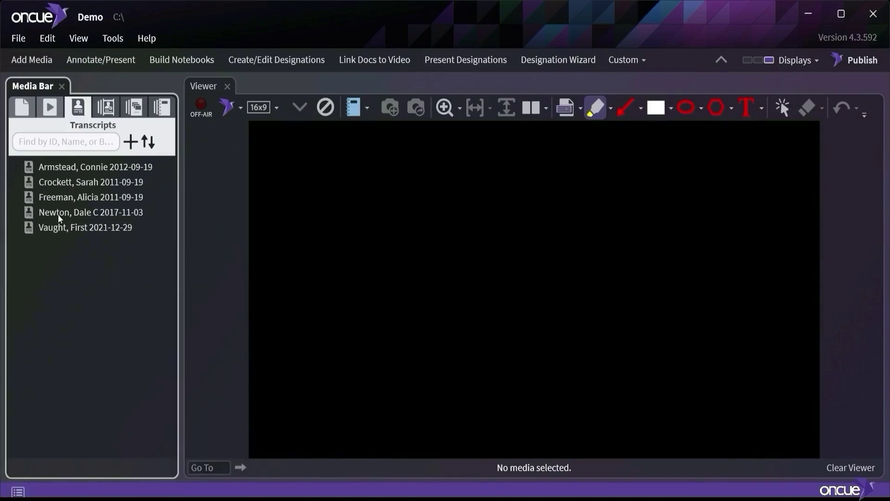
Step: Preview the imported transcripts' deposition videos in the viewer, and inspect the case's _synchedvideos folder
click(80, 172)
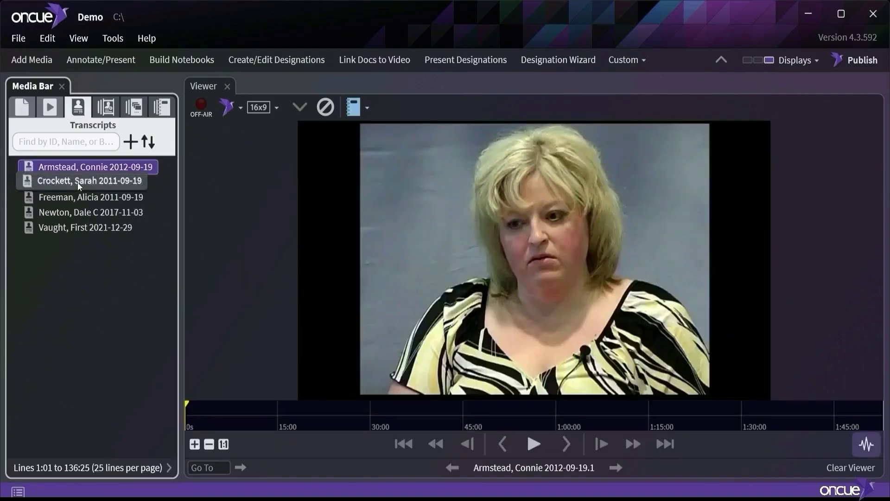
click(80, 184)
click(83, 197)
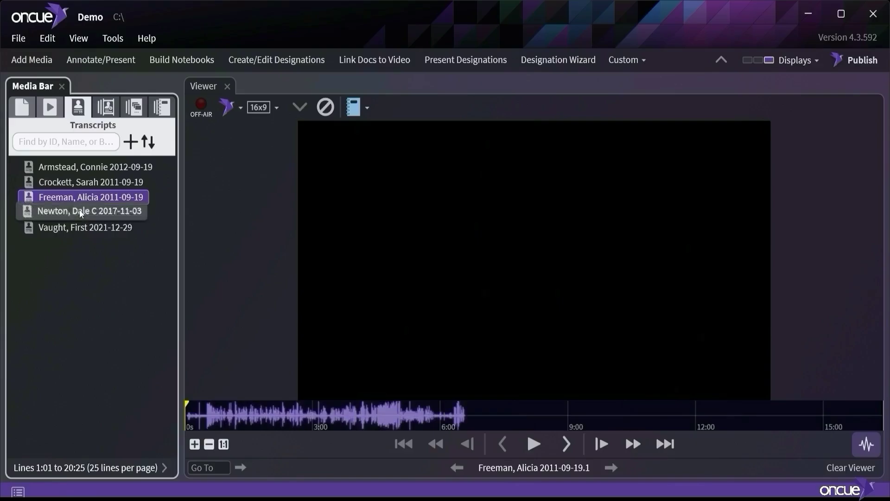
click(81, 213)
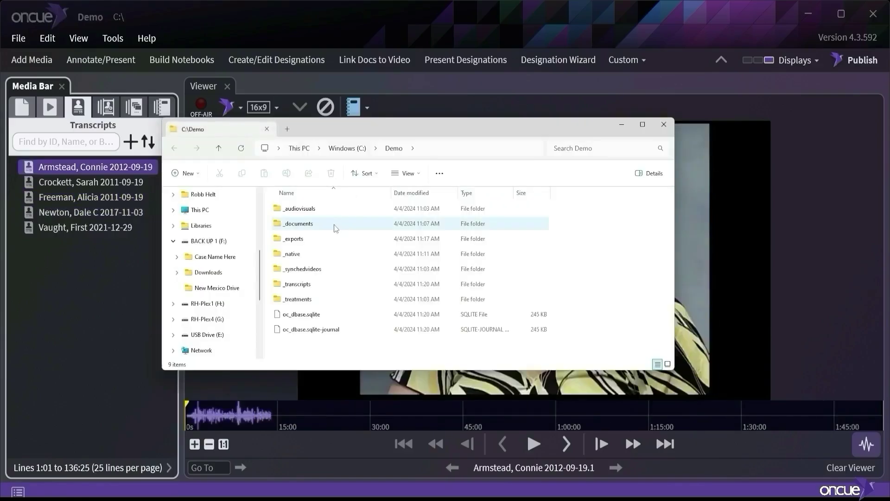
double_click(303, 276)
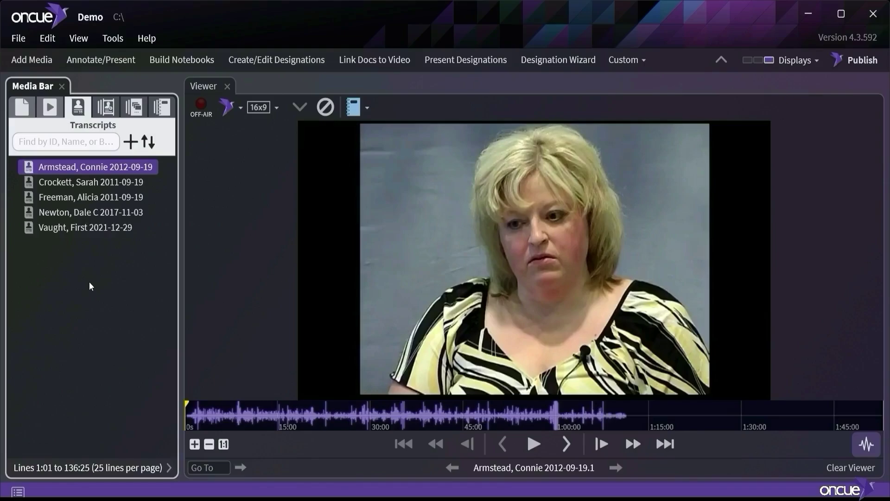
Step: Inspect the remap path of the 2017-11-03 transcript's video, browse the _synchedvideos folder, and cancel without remapping
drag(88, 228, 88, 229)
right_click(88, 229)
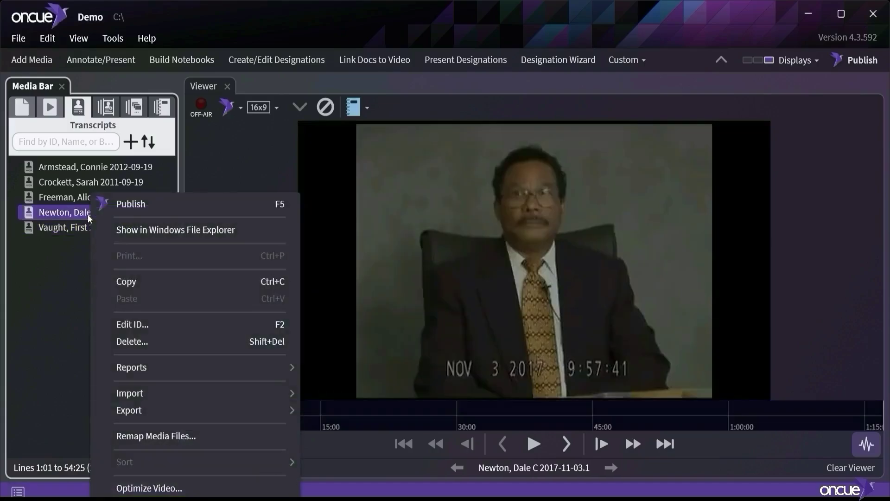
click(135, 434)
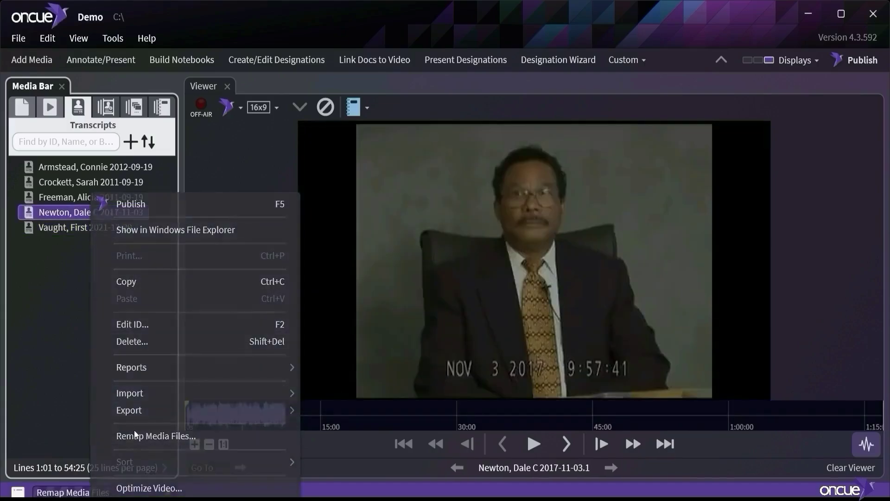
mouse_move(427, 169)
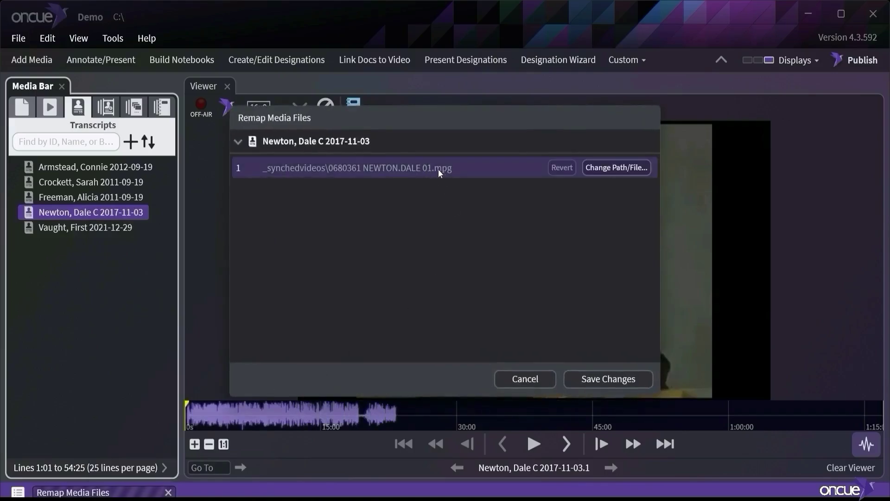
click(624, 167)
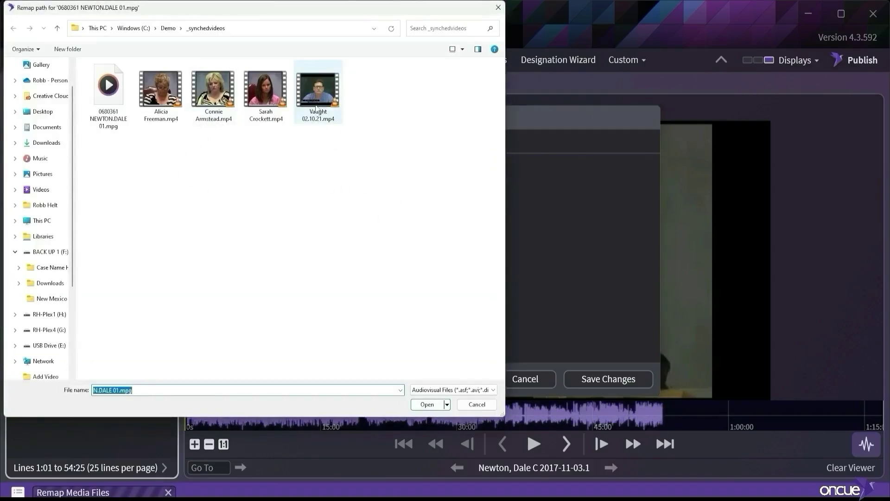
click(497, 8)
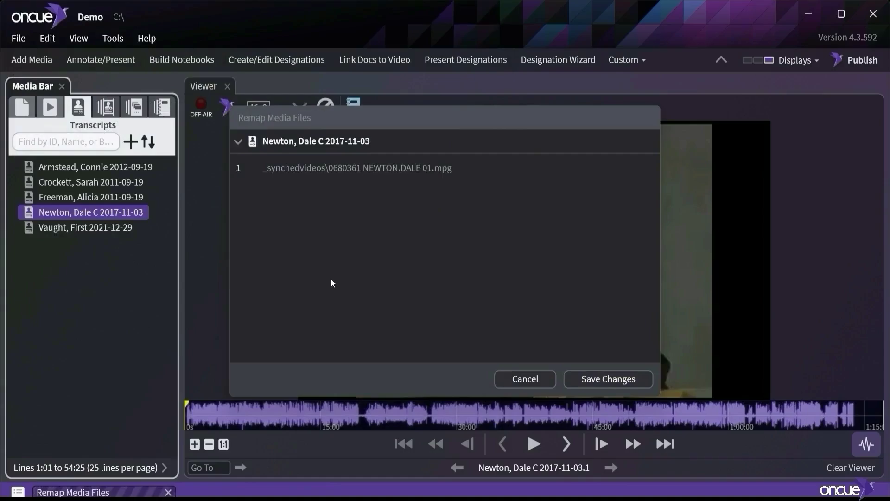
click(524, 378)
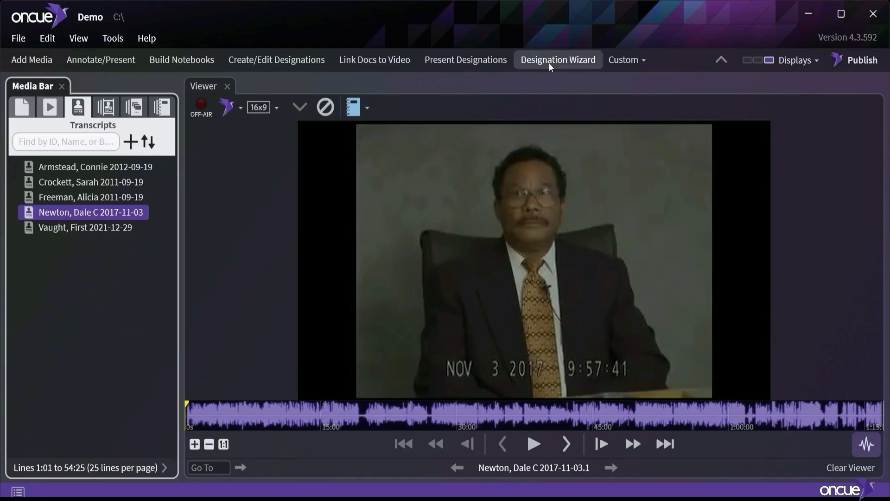
Step: Check the media information and run time of the 35-page 2011-09-19 transcript and clear the selection
click(90, 182)
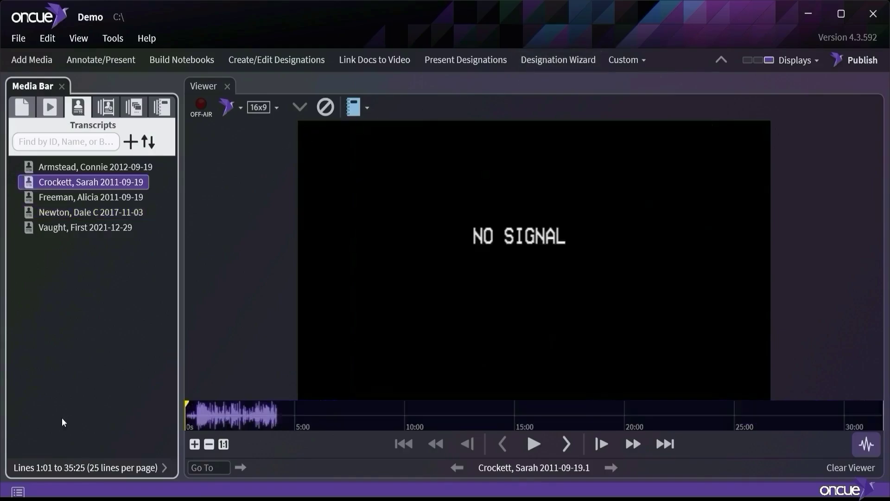
click(51, 469)
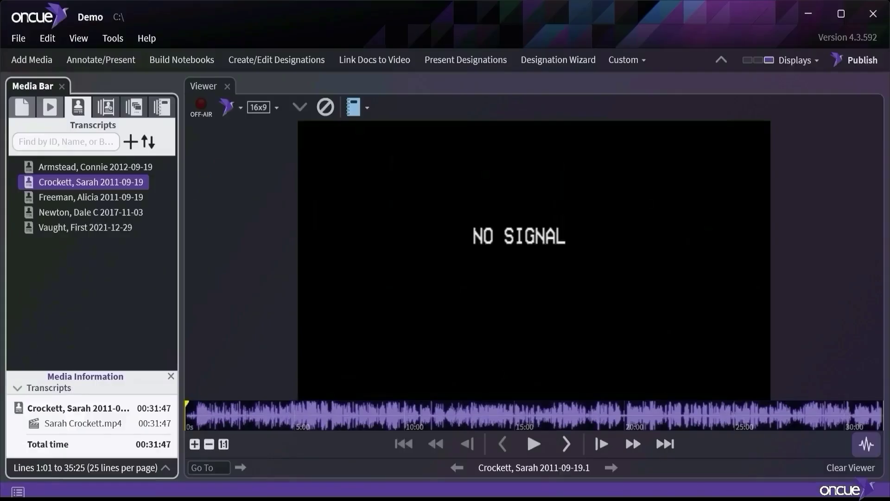
click(160, 315)
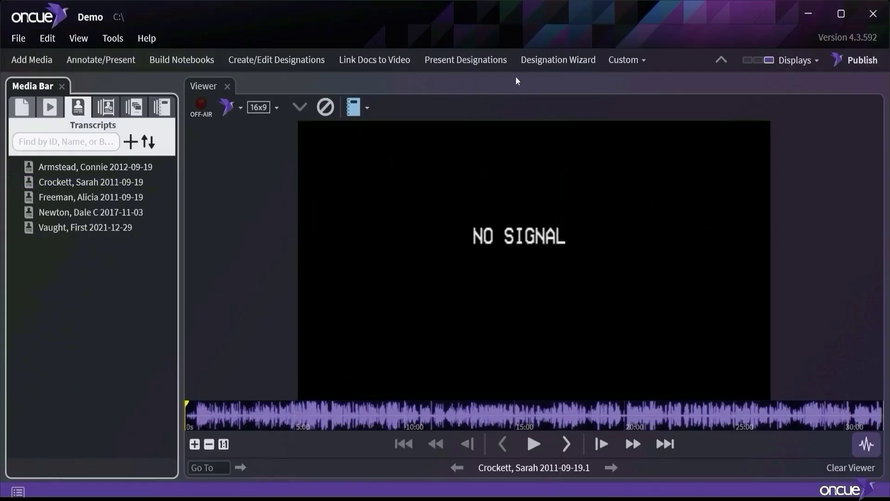
Step: Add a new designation list in the Designation Wizard with ID DL1, named with the witness's surname followed by Designations
click(538, 57)
click(151, 51)
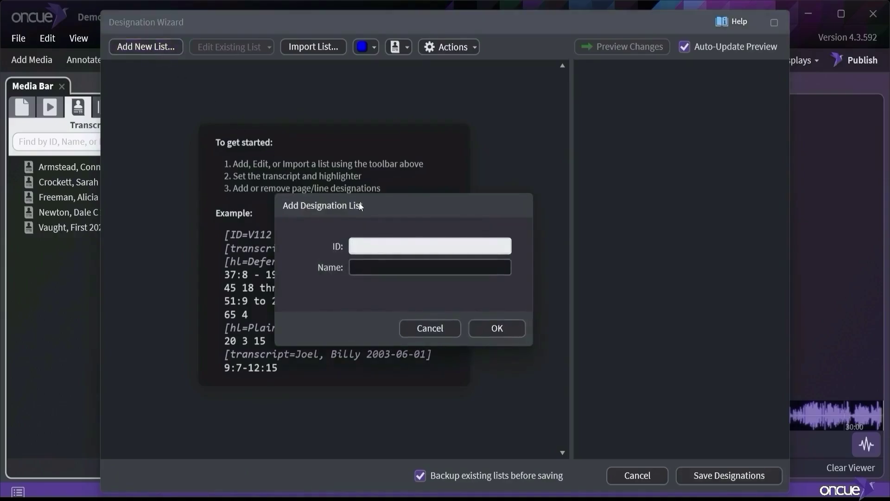
text(DL1)
key(Tab)
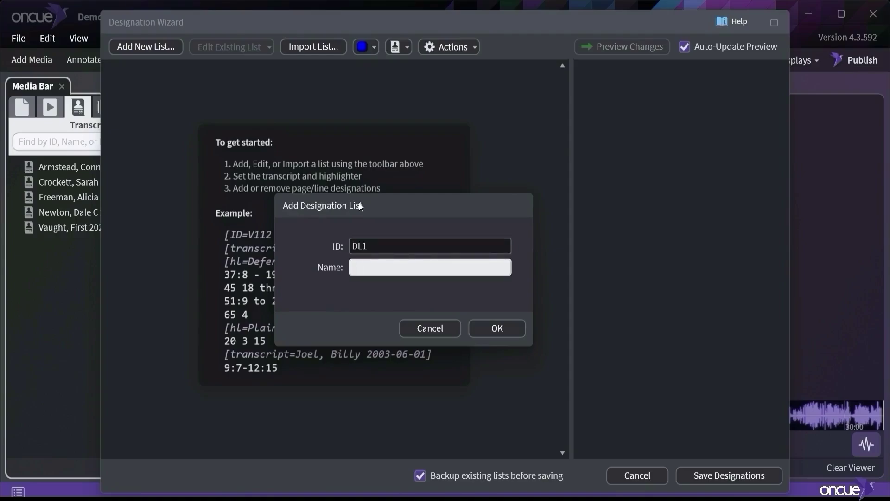
text(Crockett Designatiopn)
key(Return)
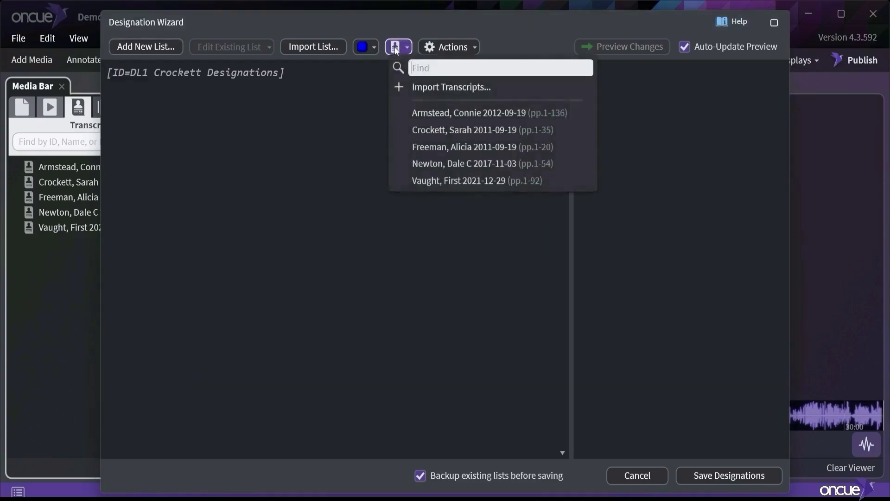
Step: Assign the 35-page 2011-09-19 transcript and highlighter 1 to the DL1 list
click(417, 129)
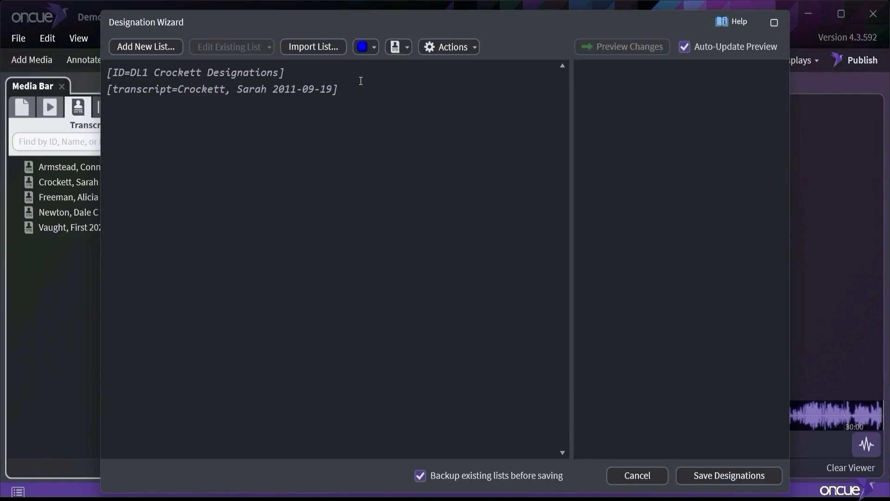
click(375, 47)
click(393, 93)
Step: Enter the designations "10 1 14" and "Page 11 line 5 to page 13 line 6" on separate lines of the list
text(10 1 )
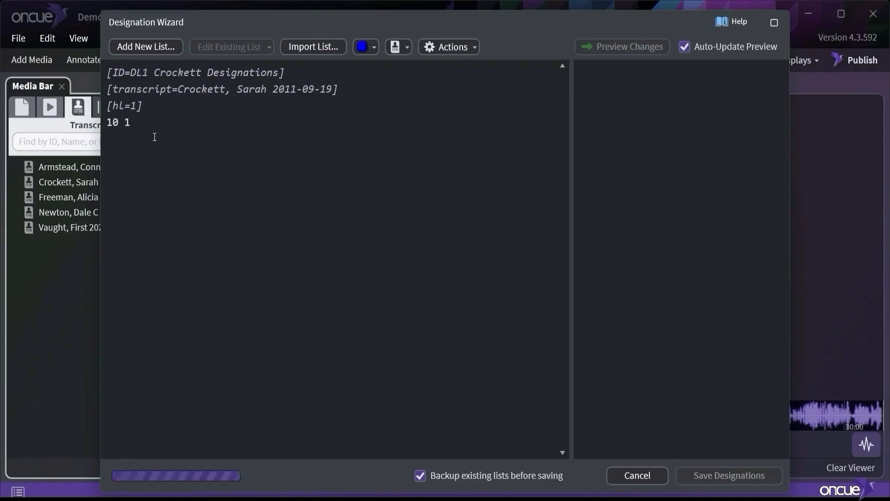
text(14)
key(Return)
click(583, 69)
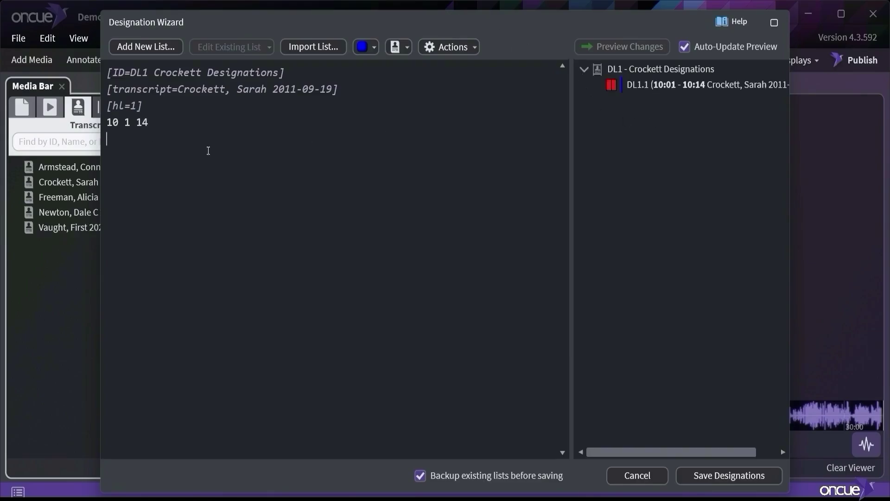
text(Page 11 l)
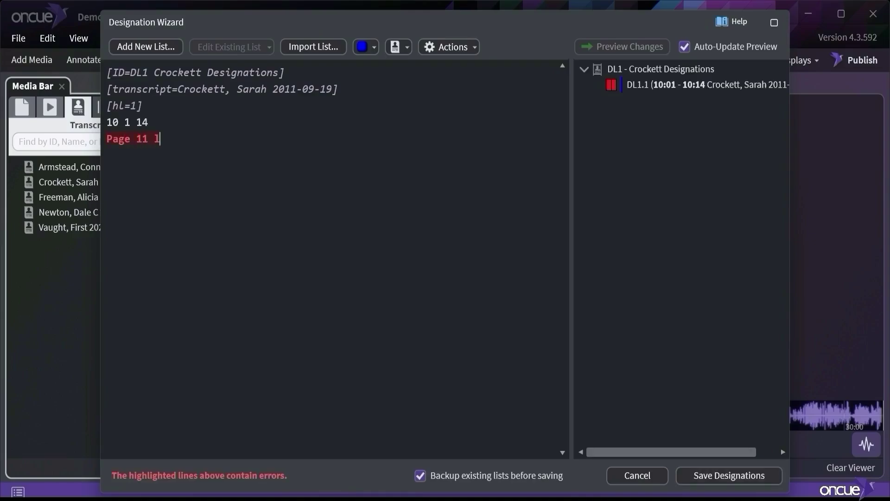
text(ine 5 to pa)
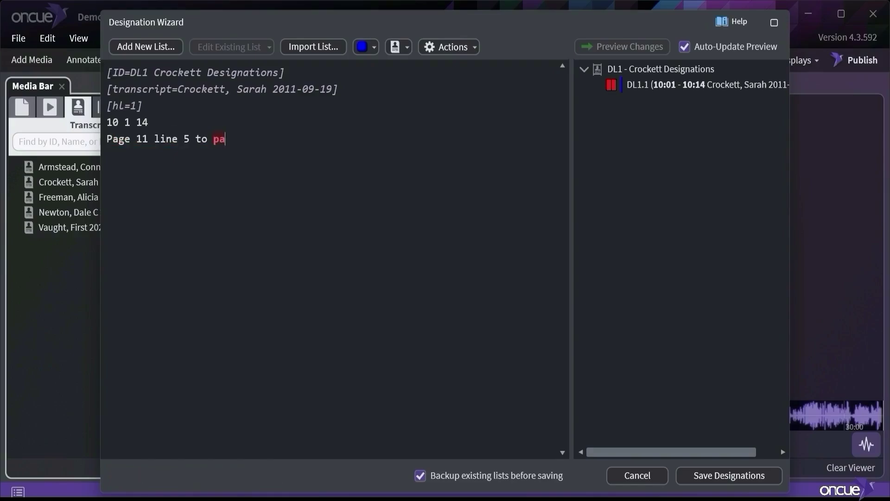
text(ge 13)
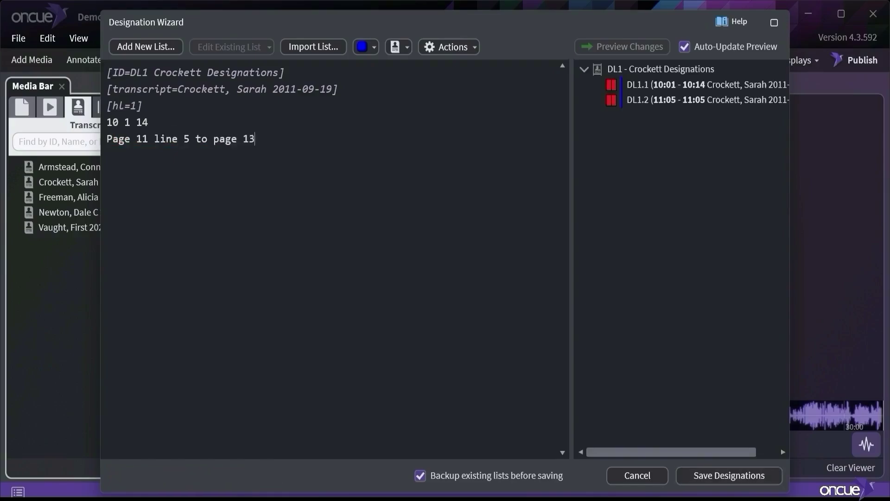
text( line 6)
key(Return)
text(sdfnasdfl)
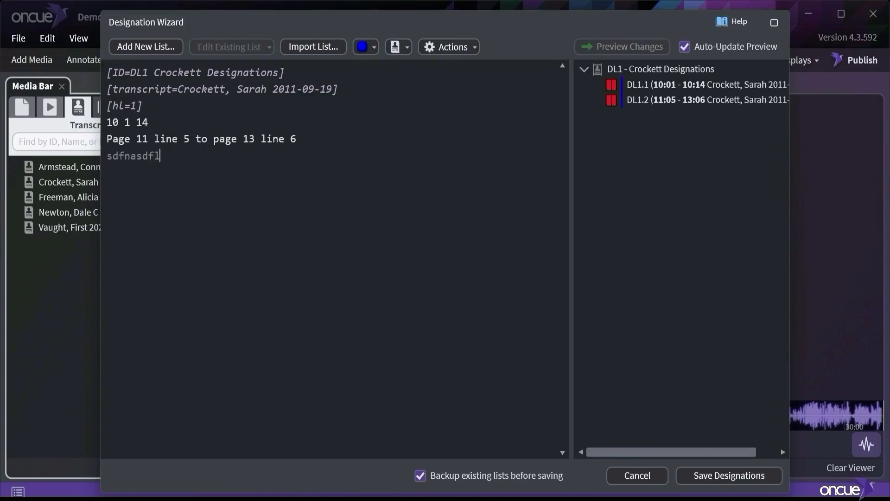
text(l)
key(BackSpace)
key(BackSpace)
key(BackSpace)
key(BackSpace)
key(BackSpace)
key(BackSpace)
key(super+shift+s)
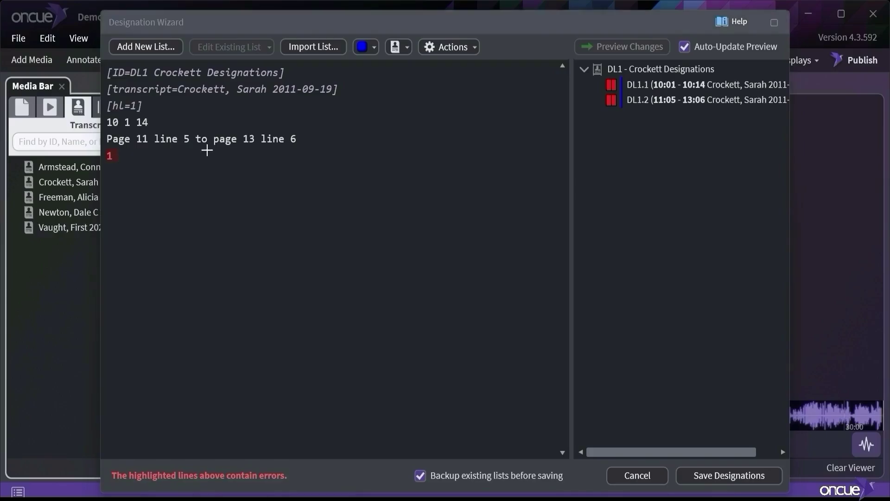
key(Escape)
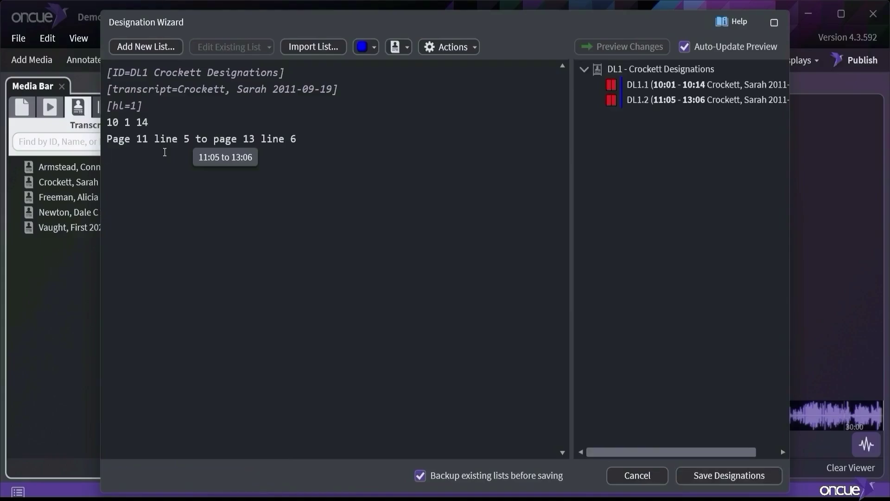
Step: Enter a third designation as "22 line 6 17" and save the designations
text(22 line 6 17)
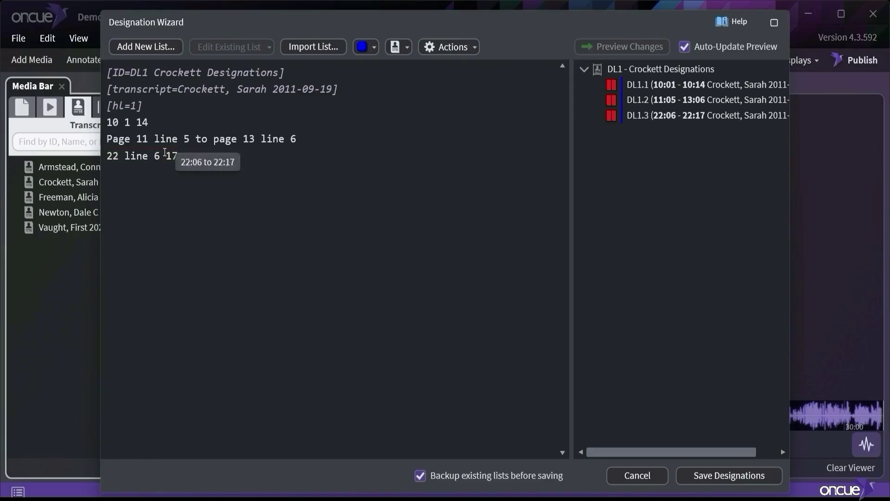
click(726, 484)
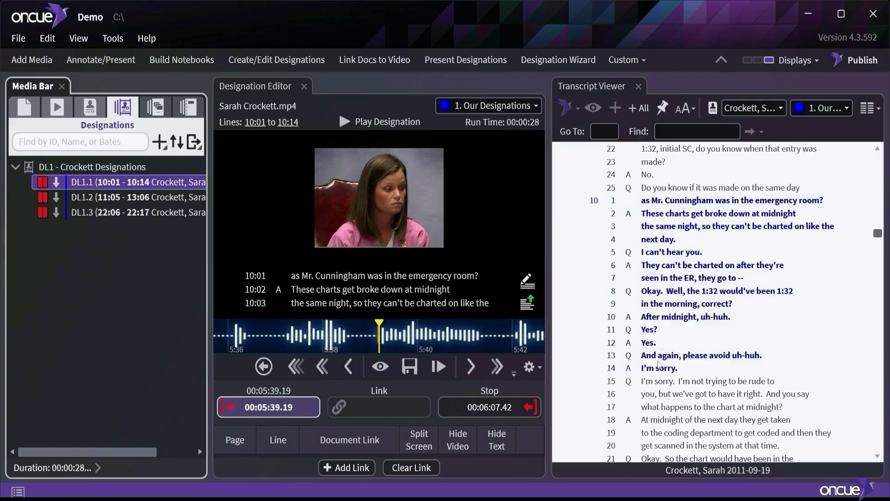
Step: Change the first designation's start and stop to the transcript selection from 9:25 to 10:14
drag(667, 191, 656, 369)
right_click(649, 324)
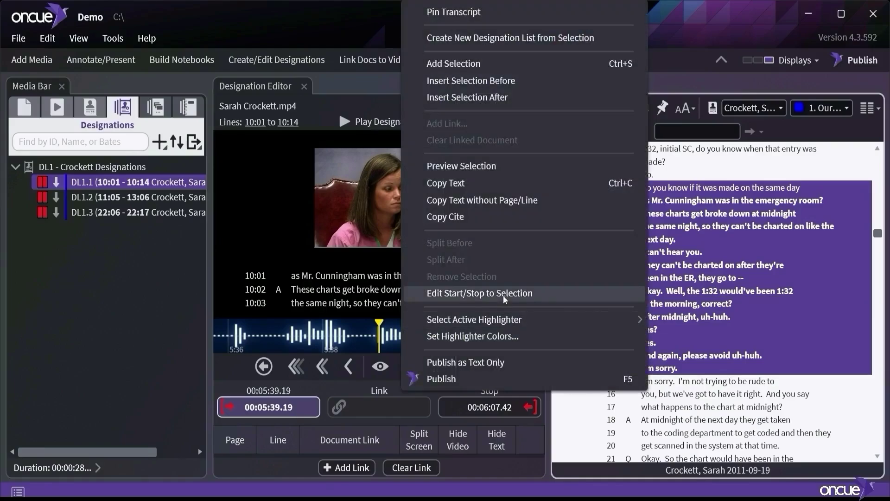
click(567, 294)
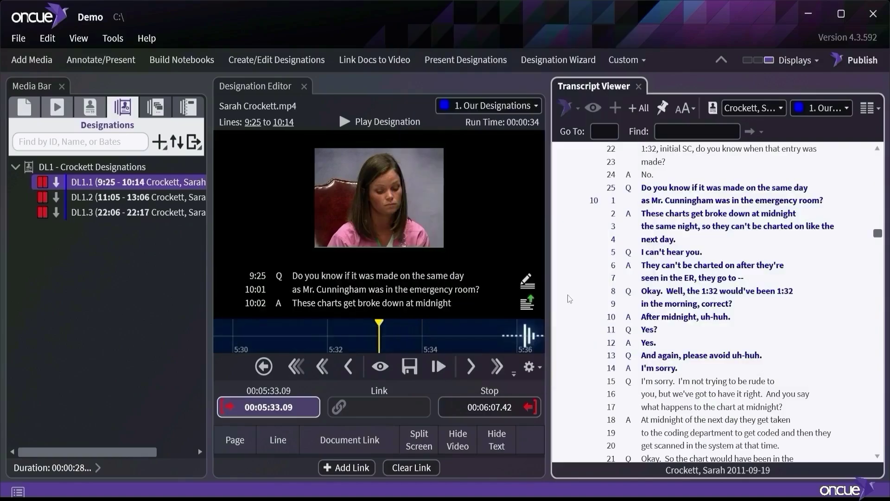
Step: Fine-tune designation DL1.1 on the waveform, setting its start to 00:05:32.92 and its stop to 00:06:07.95, and preview the edits
drag(378, 323, 369, 323)
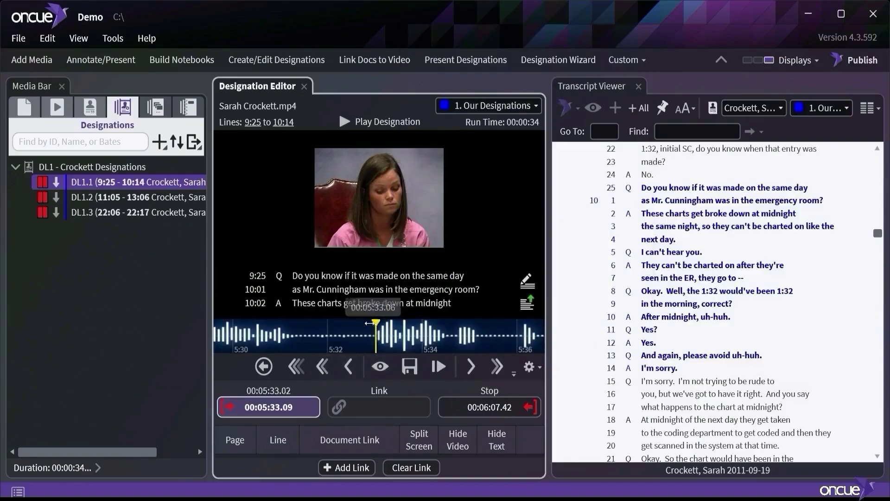
click(383, 369)
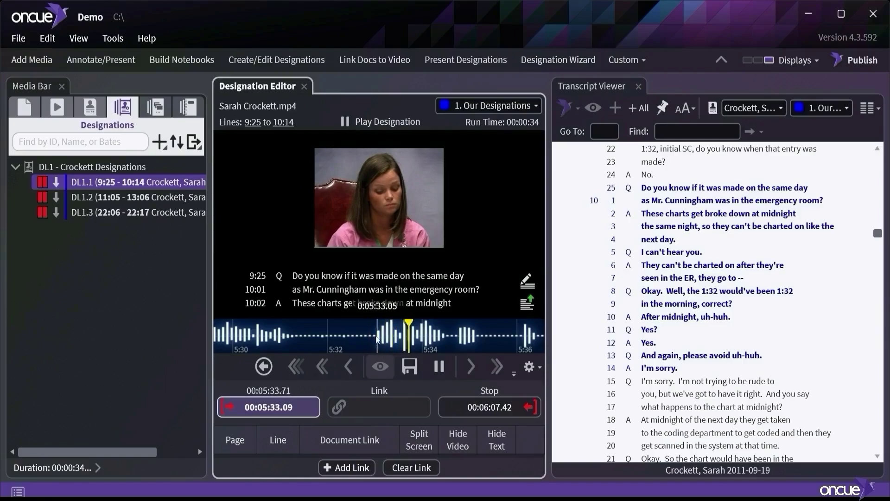
click(464, 407)
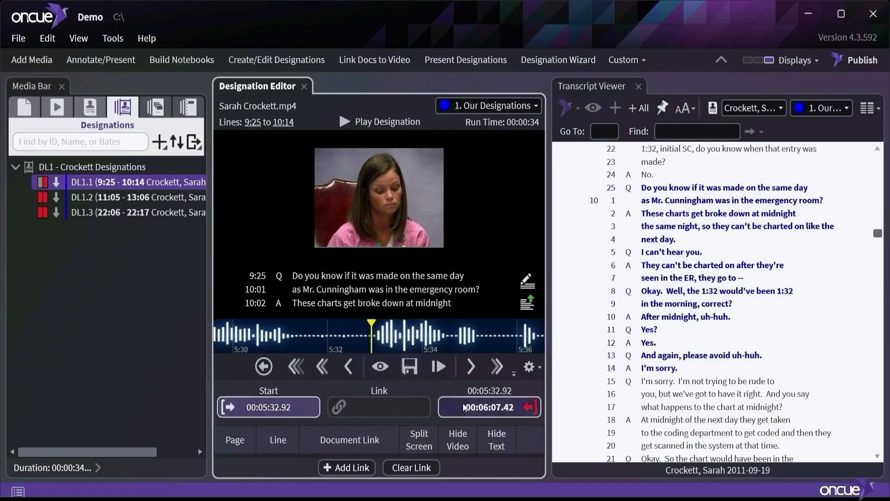
click(379, 368)
mouse_move(440, 335)
mouse_down()
mouse_move(394, 338)
mouse_move(450, 342)
mouse_up()
drag(450, 343, 304, 344)
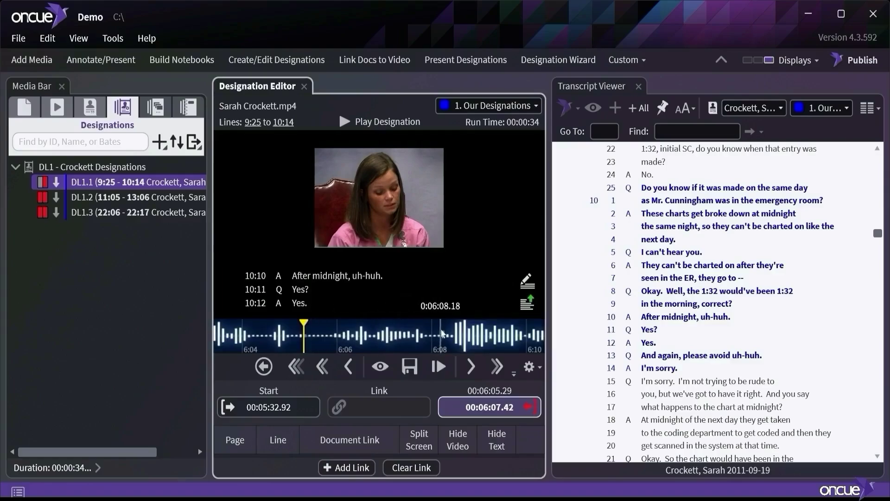
click(429, 342)
click(382, 365)
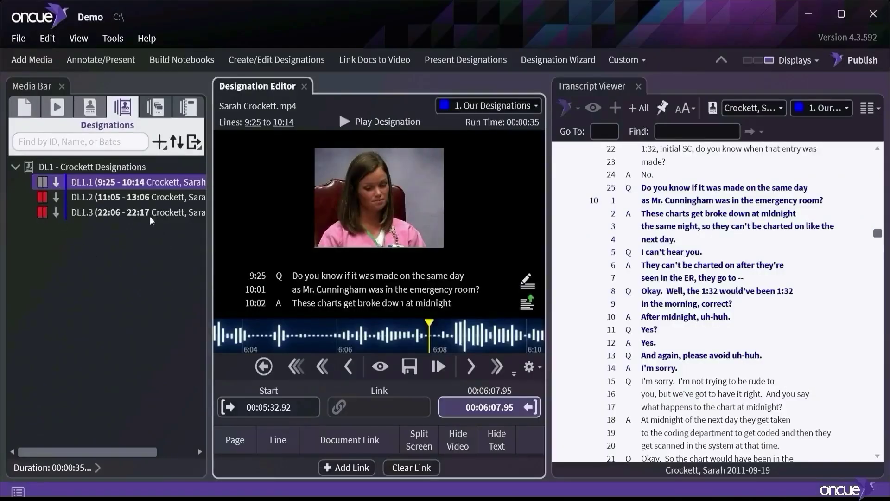
Step: Set the starting line of designation DL1.2 to 11:04 and preview its new start point
click(145, 199)
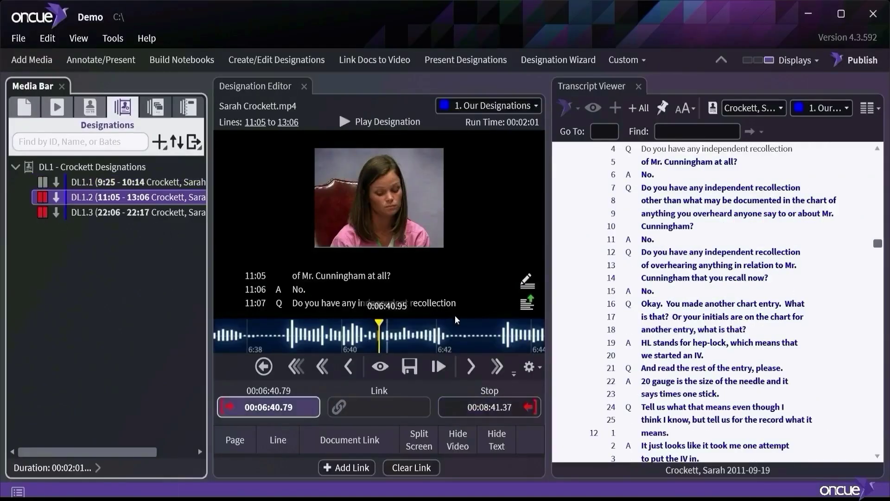
scroll(631, 278, up, 1)
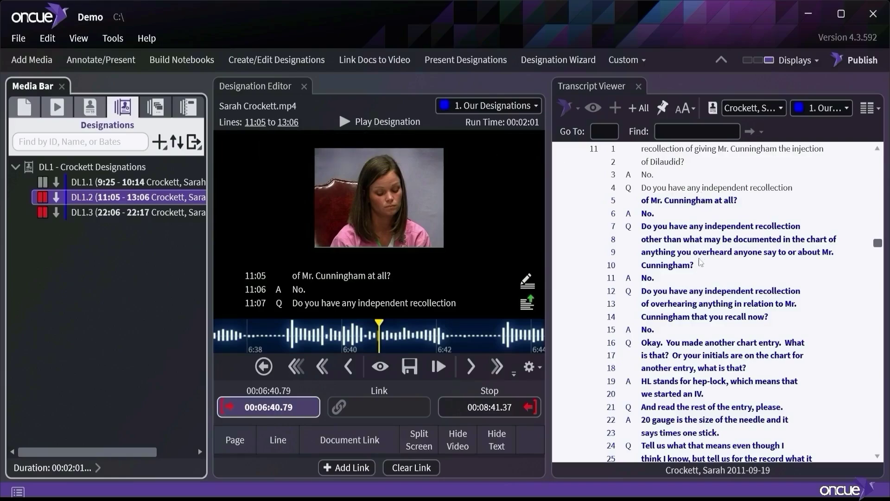
click(263, 124)
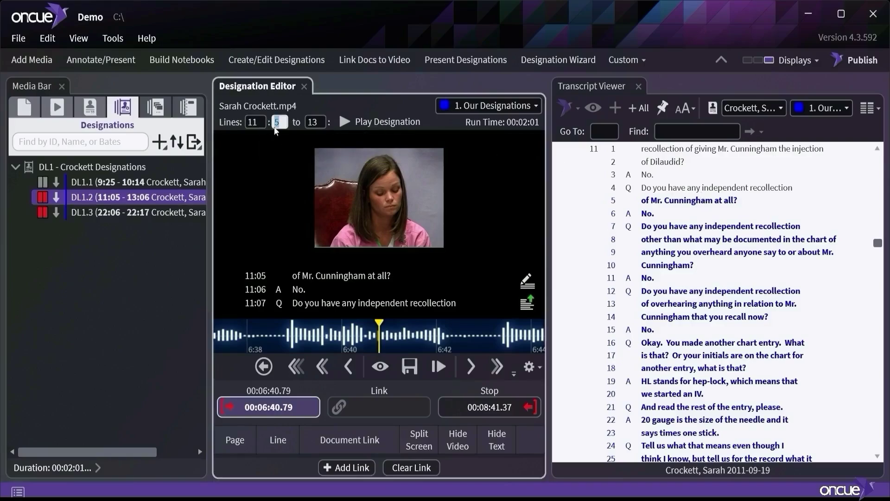
text(4)
key(Return)
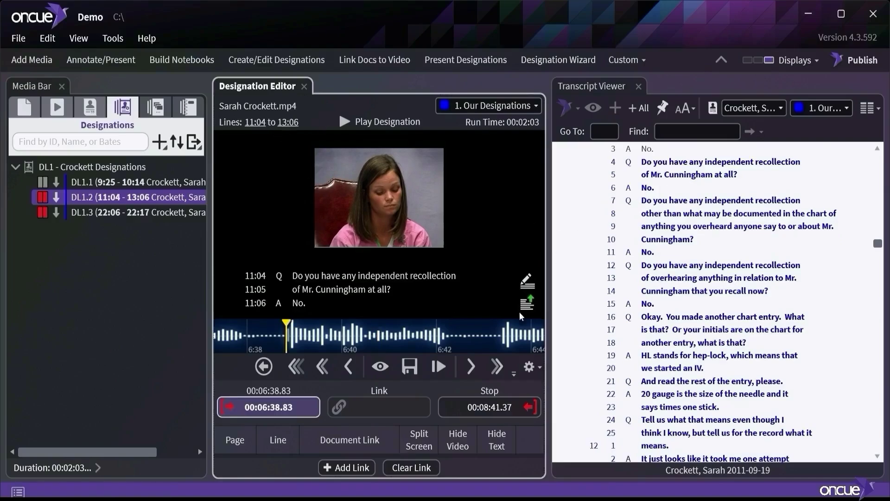
click(374, 365)
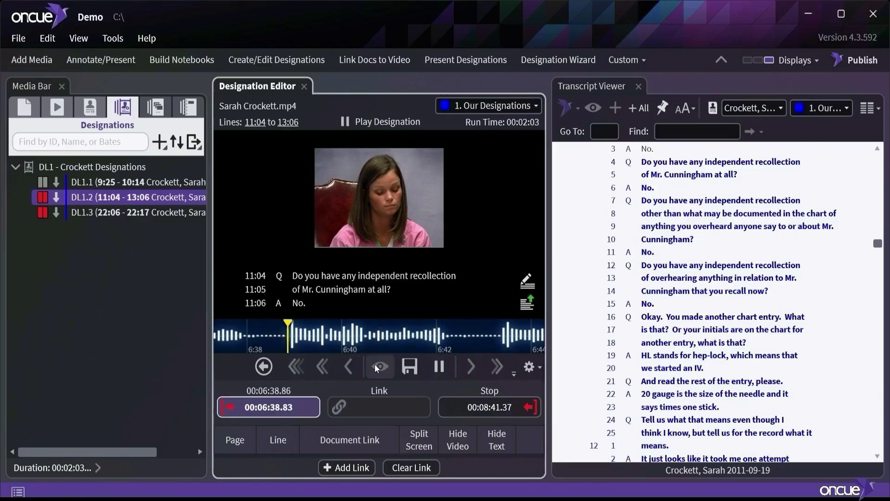
Step: Save designation DL1.2's start position at 00:06:38.59, and preview and save its stop position
ctrl+click(409, 367)
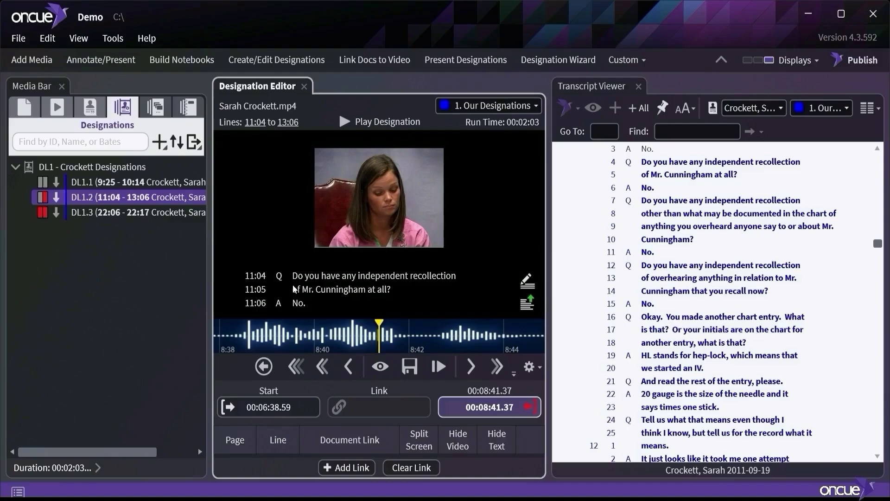
click(379, 368)
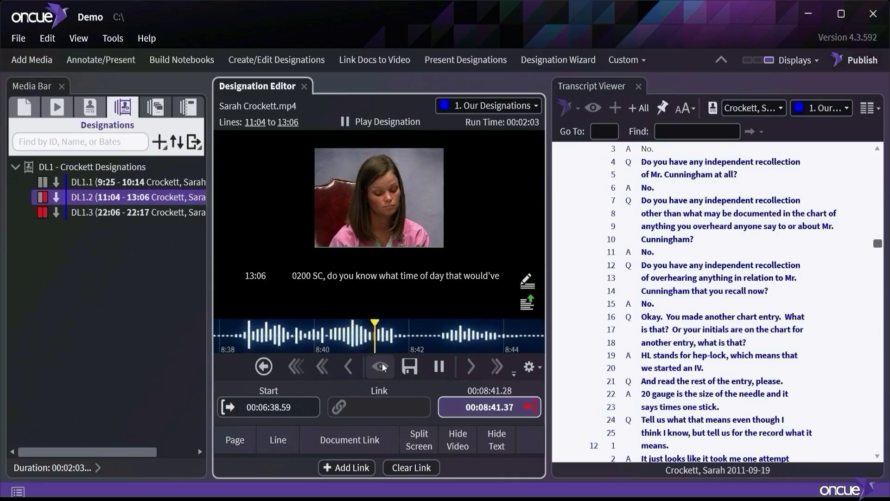
click(379, 367)
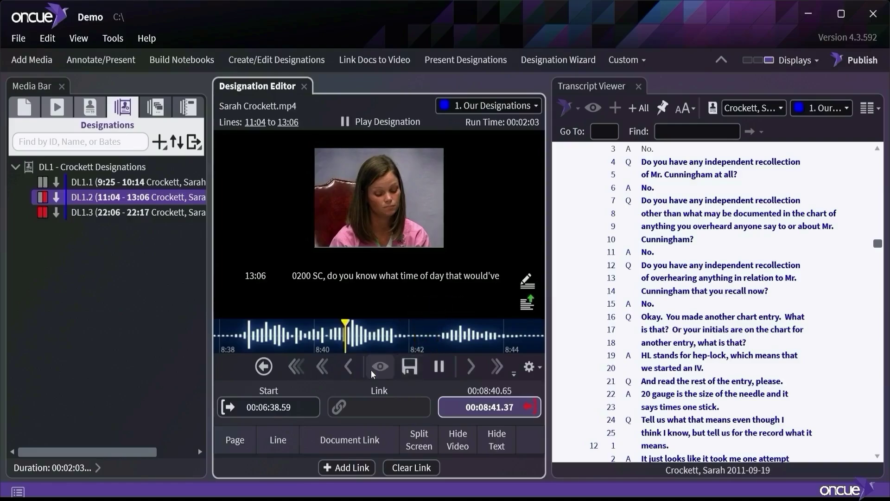
click(371, 370)
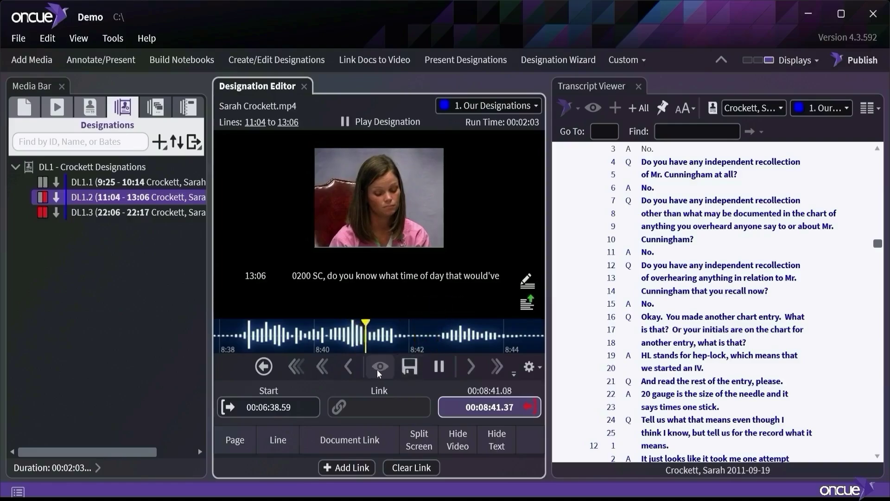
click(410, 367)
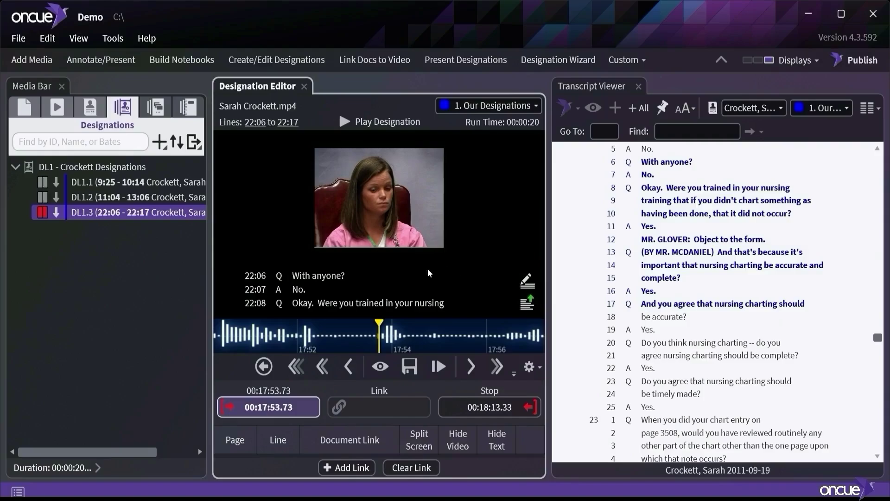
Step: Extend designation DL1.3 to lines 22:06 through 22:19 and fine-tune it to start at 00:17:53.47 and stop at 00:18:15.41
click(379, 366)
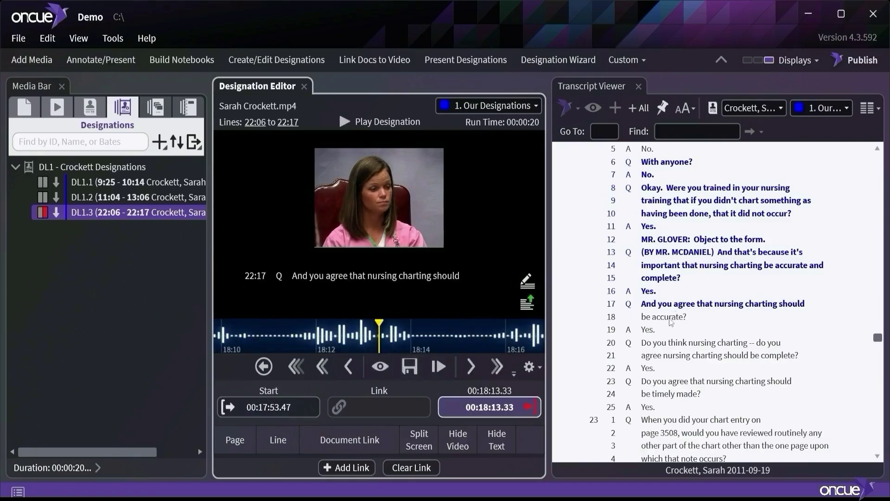
drag(646, 332, 648, 164)
right_click(646, 189)
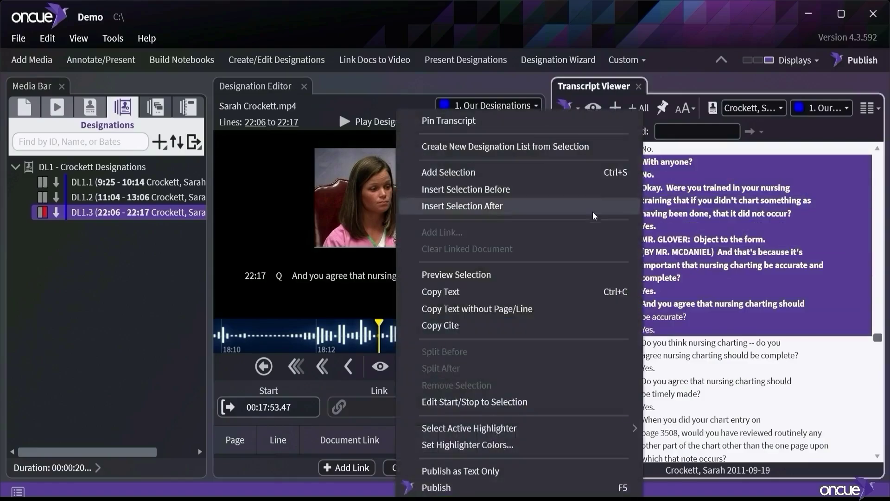
click(492, 402)
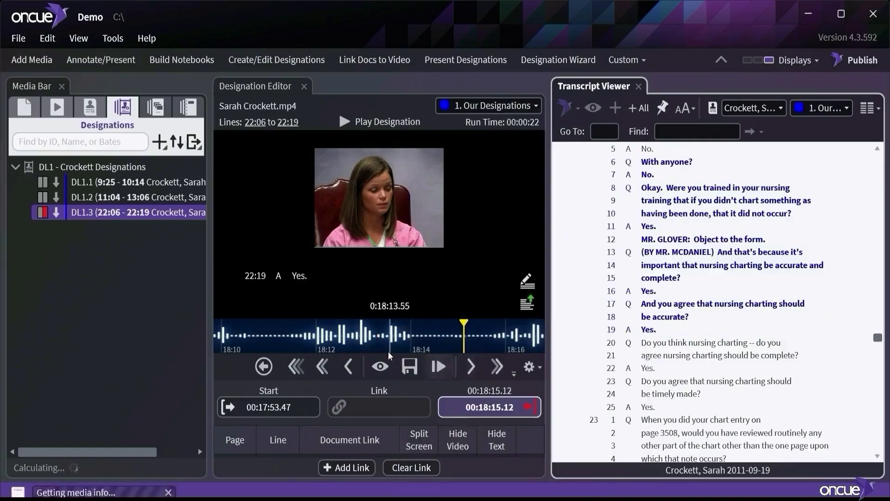
click(379, 366)
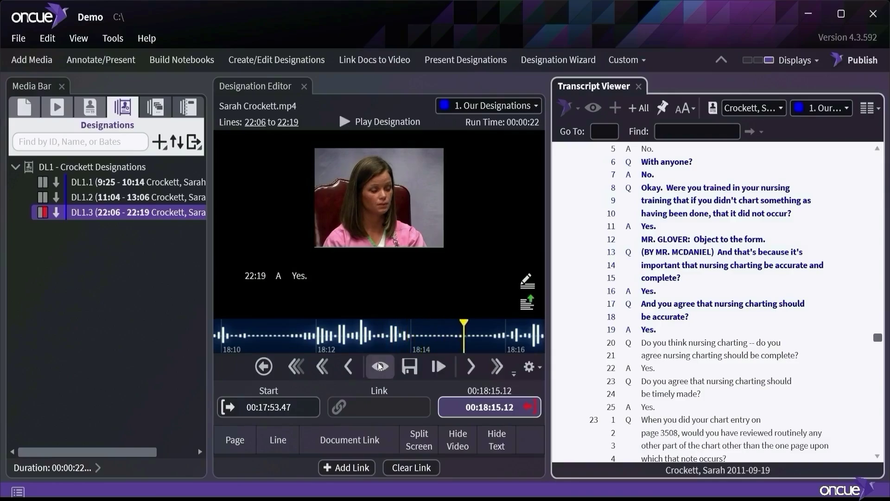
click(411, 368)
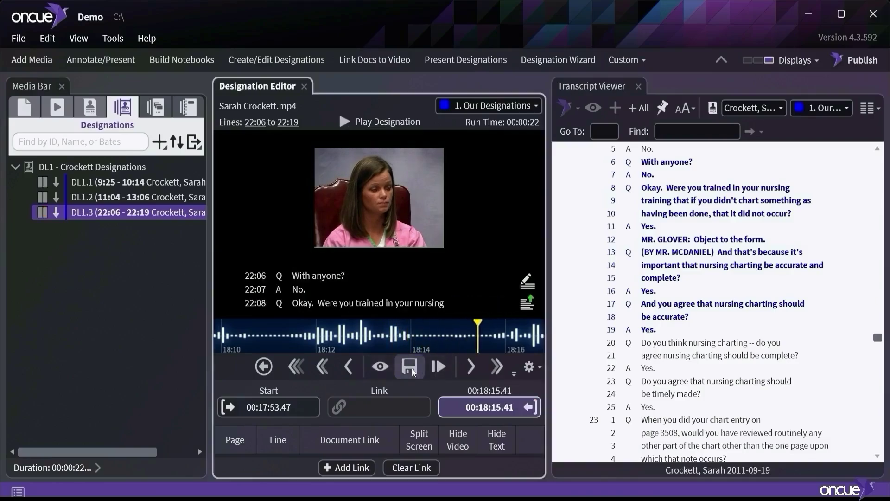
Step: Check the media information for the total run time of the DL1 designation list
click(121, 265)
click(101, 167)
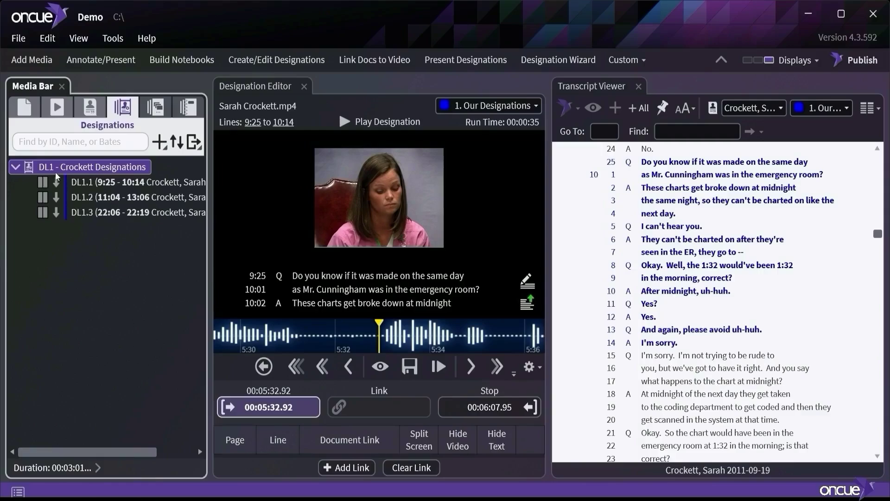
click(97, 468)
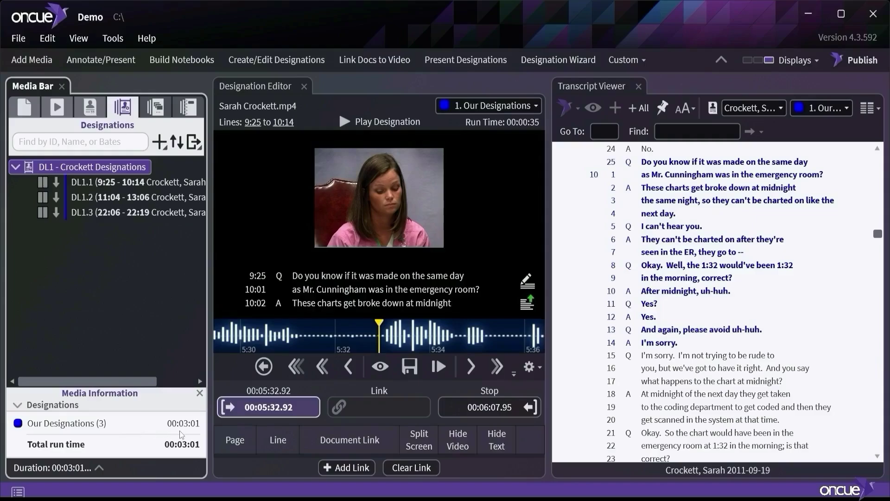
click(97, 467)
Step: Switch the highlighter to 2. Their Designations and add transcript lines 16:05 through 16:10 as a designation
scroll(745, 204, down, 20)
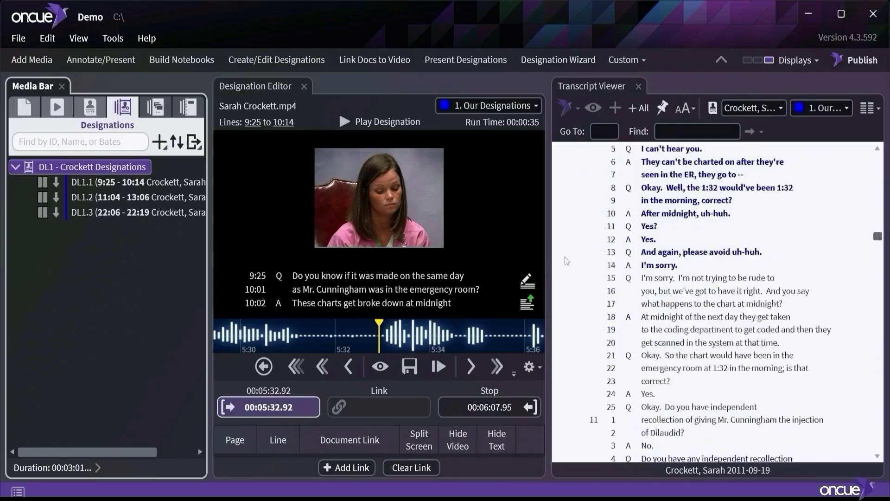
click(821, 108)
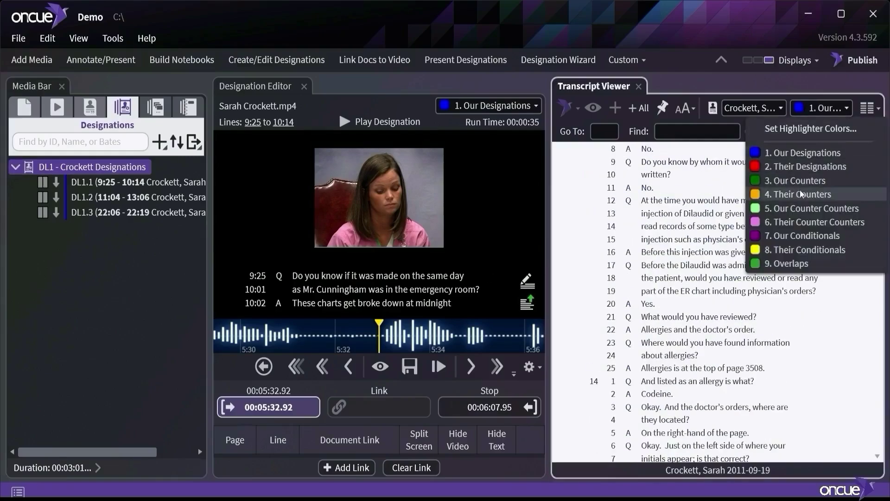
click(796, 165)
scroll(718, 283, down, 15)
scroll(718, 282, down, 7)
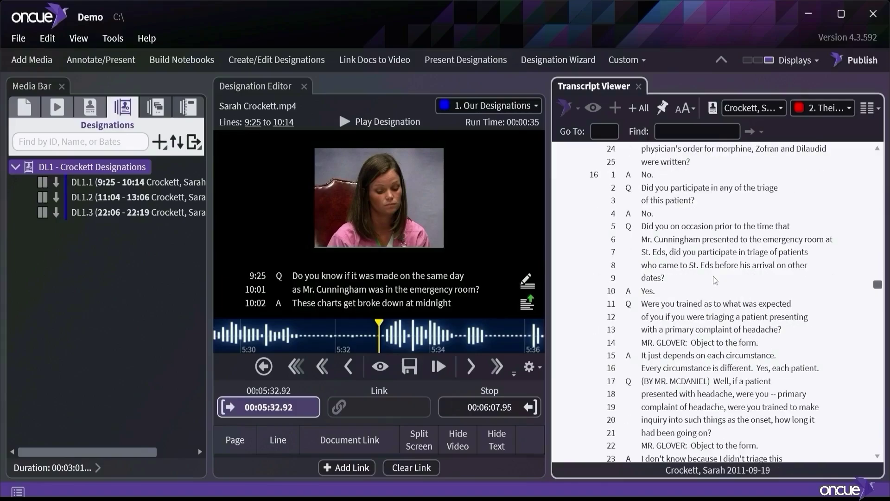
drag(678, 227, 677, 298)
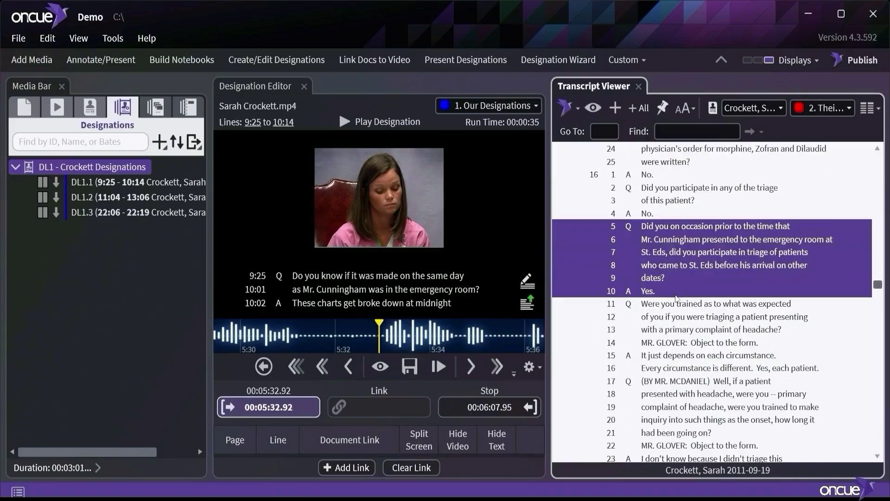
right_click(674, 268)
click(553, 63)
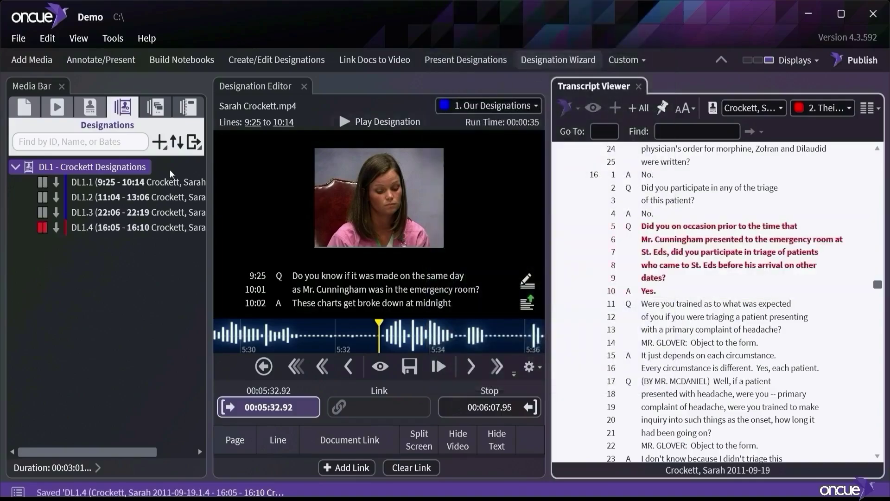
click(66, 233)
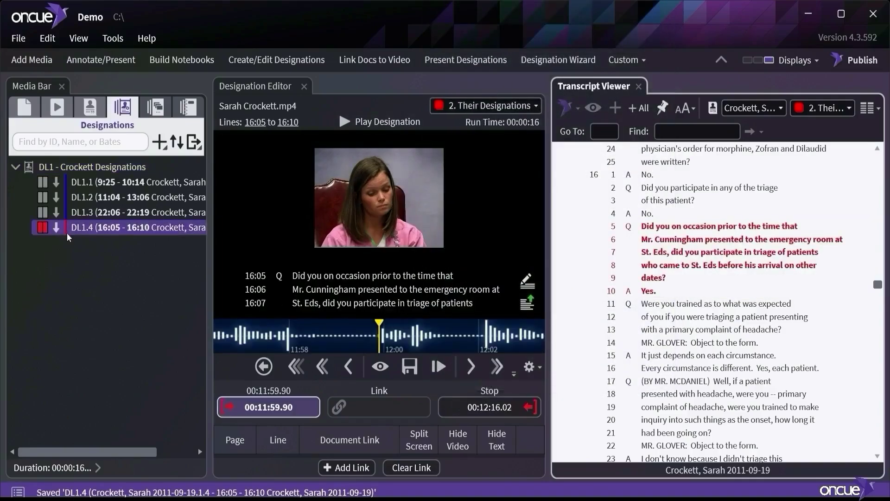
Step: Add transcript lines 16:17 through 17:02 as another opposing-party designation
scroll(656, 333, down, 4)
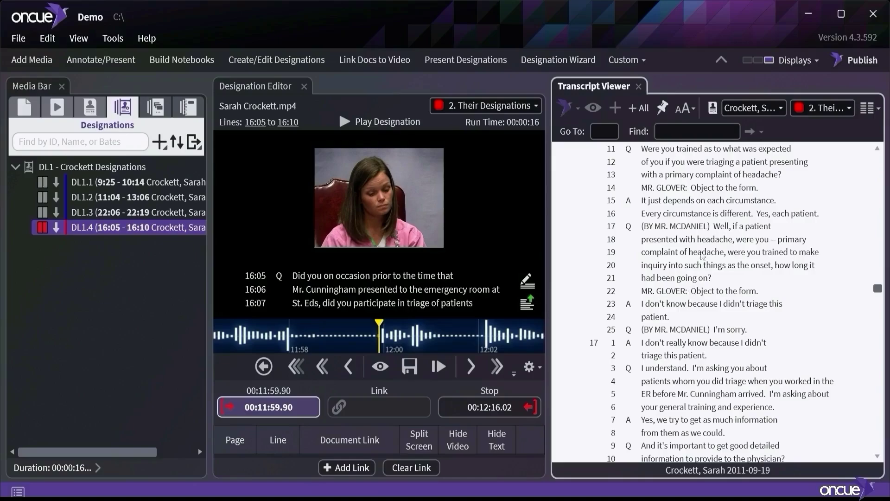
drag(702, 256, 700, 355)
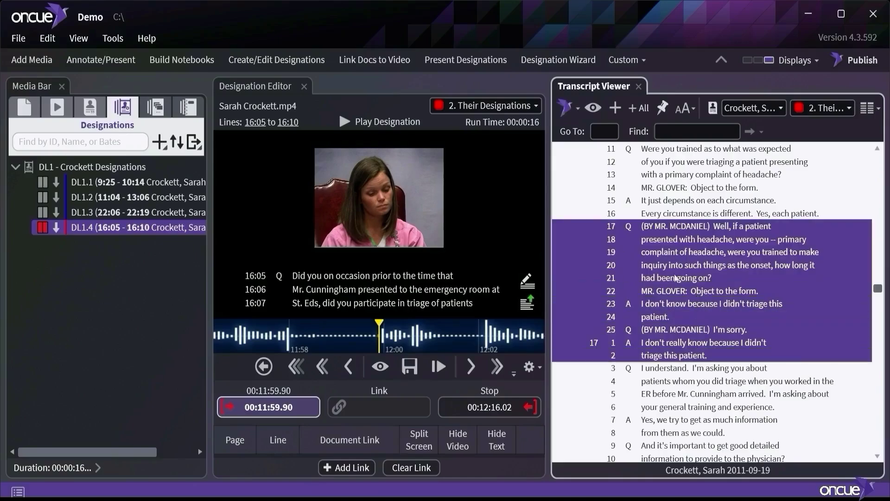
right_click(676, 278)
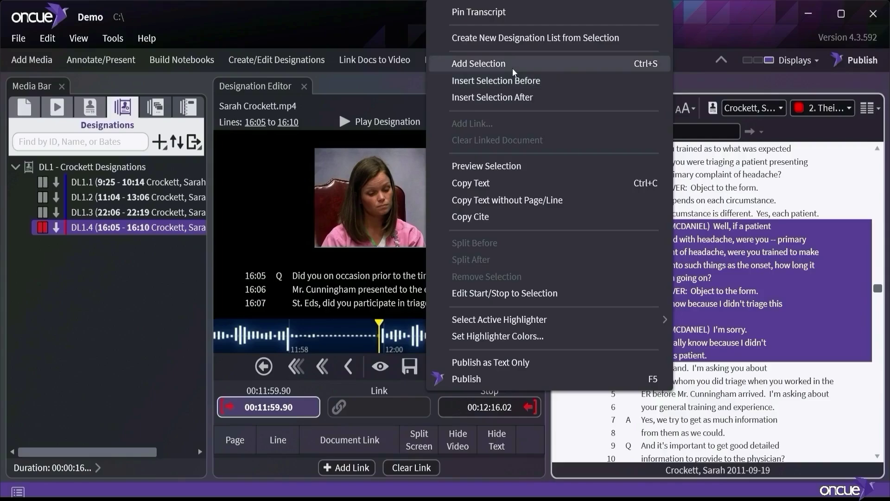
click(513, 65)
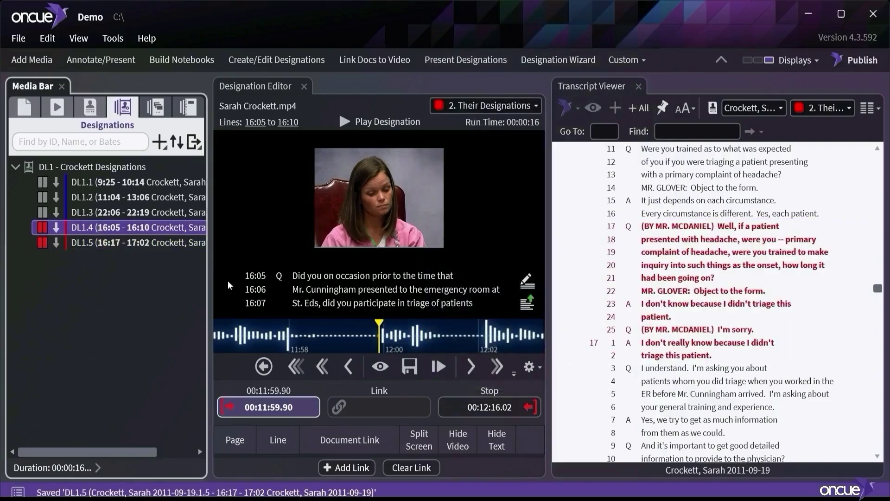
Step: Fine-tune designation DL1.4 on the waveform, saving its start at 00:11:59.75 and its stop at about 00:12:15
click(382, 368)
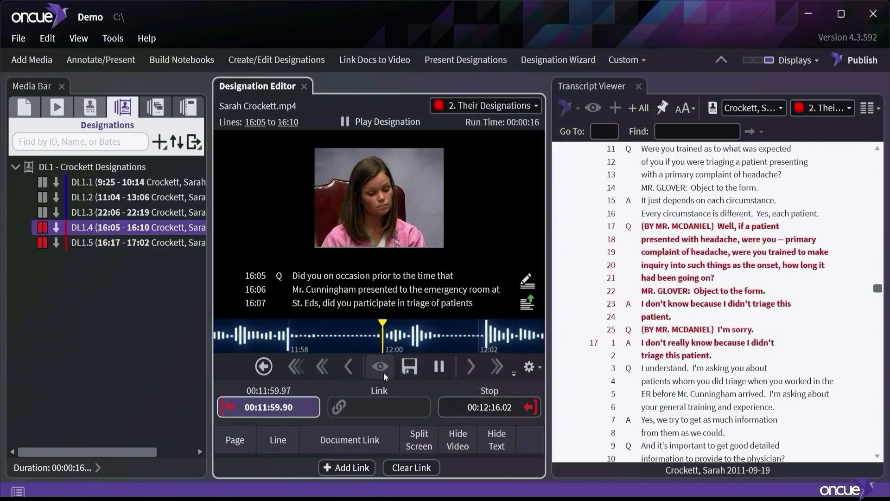
click(372, 340)
click(409, 367)
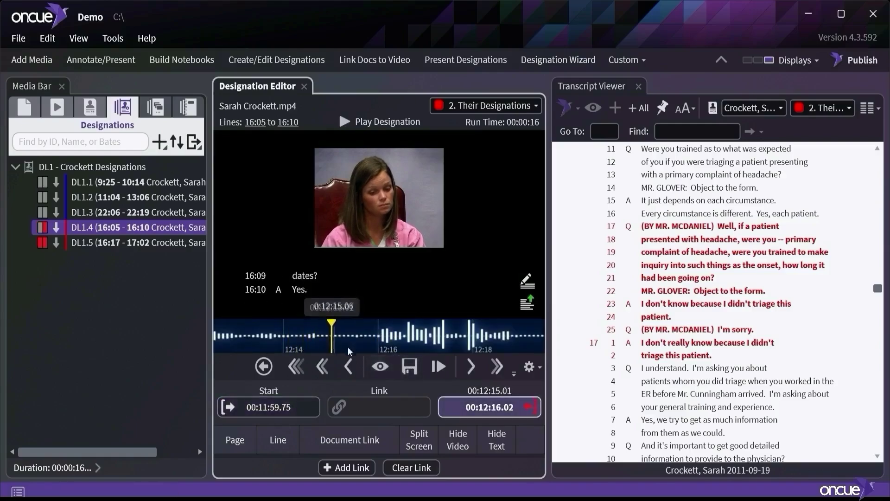
click(407, 367)
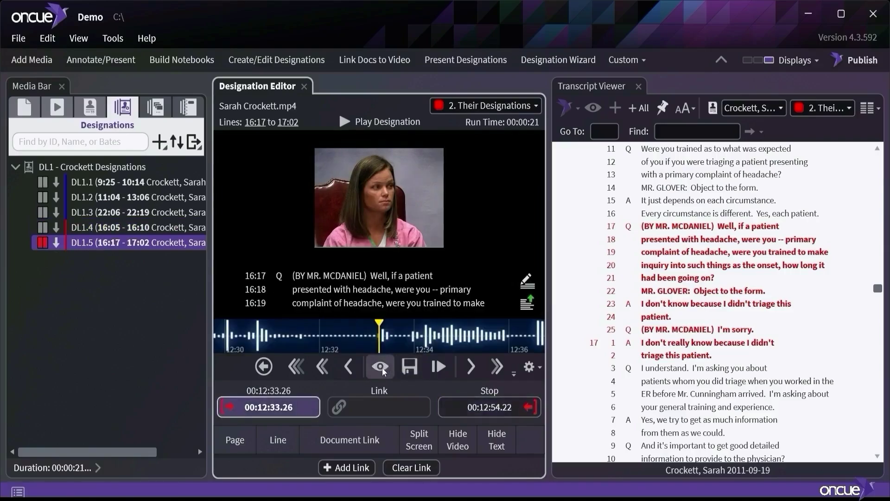
Step: Fine-tune designation DL1.5 on the waveform, setting its start to 00:12:32.89 and its stop to 00:12:53.59
click(380, 367)
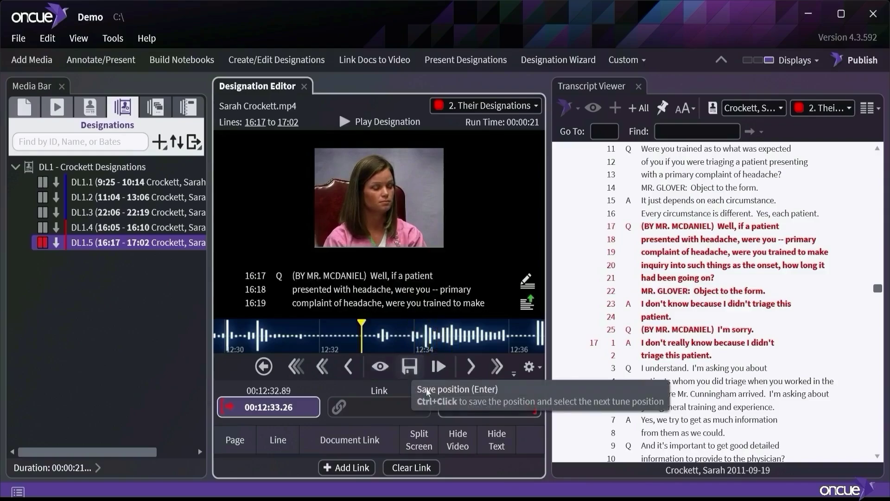
click(410, 368)
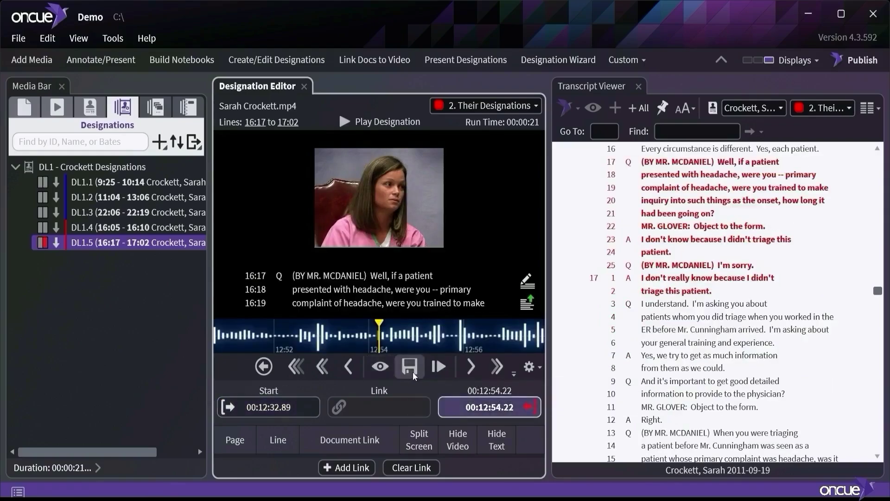
click(384, 366)
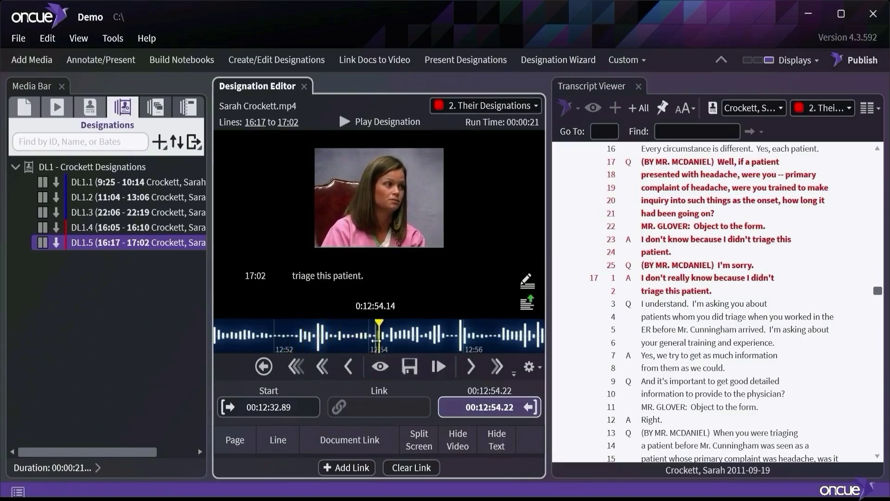
click(355, 340)
click(376, 367)
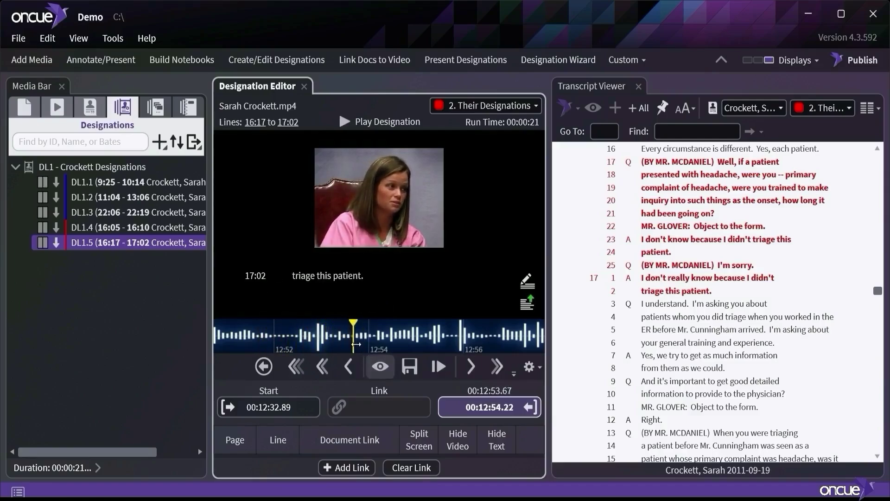
drag(356, 344, 350, 344)
click(404, 367)
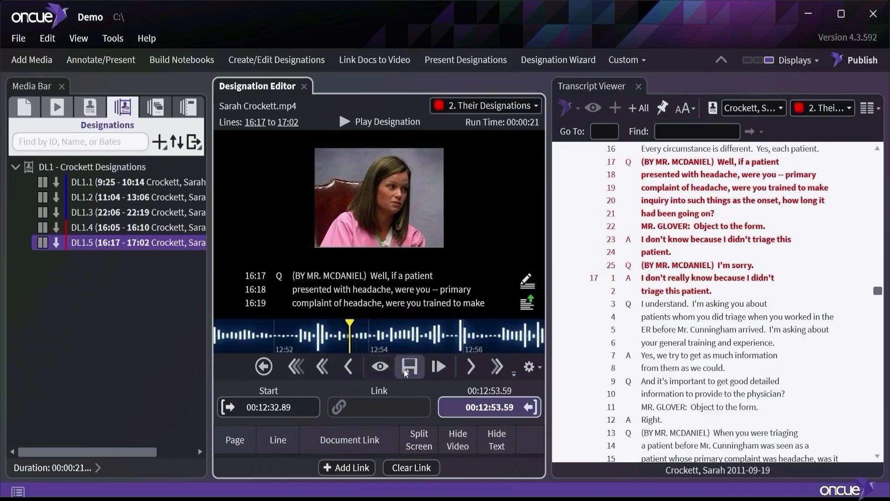
Step: Widen the Transcript Viewer and remove the objection lines 16:22 through 16:25 from designation DL1.5
click(166, 332)
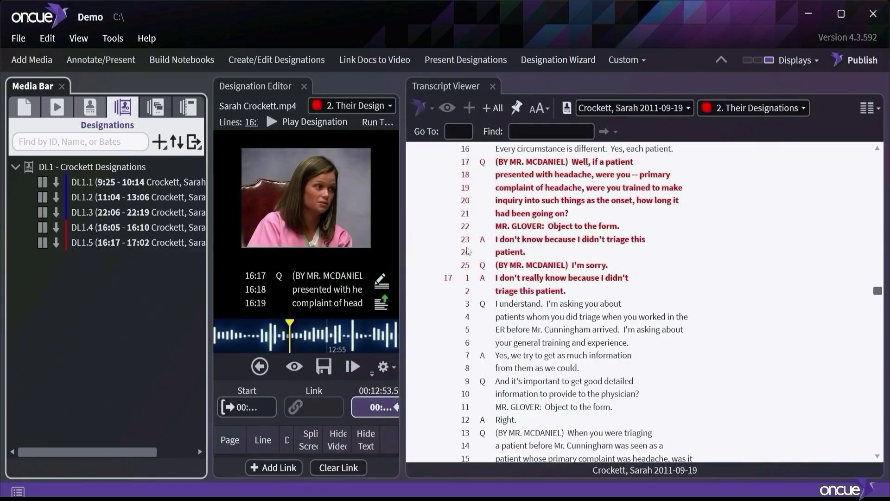
drag(530, 225, 532, 263)
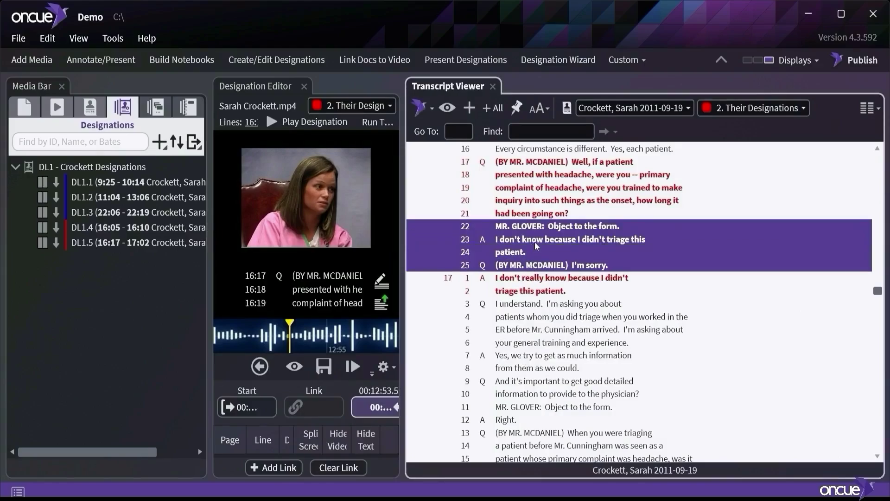
right_click(548, 243)
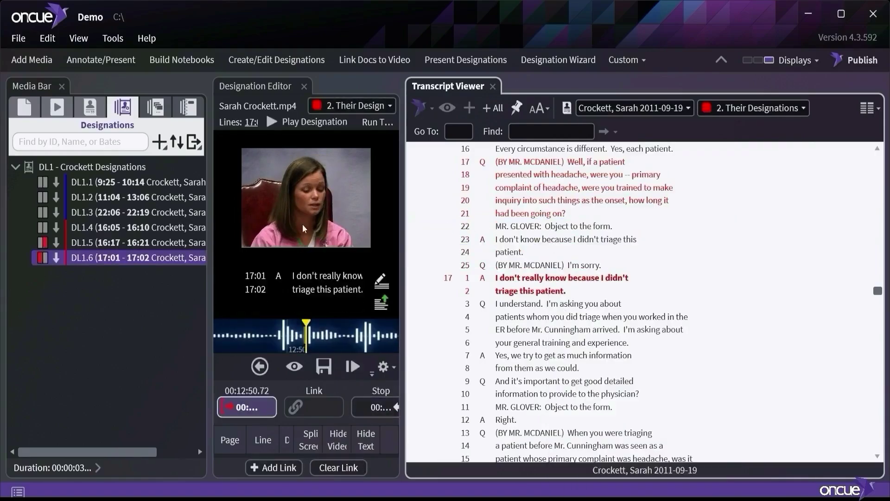
Step: Set the stop of designation DL1.5 to 00:12:44.43 and save the start of DL1.6 at 00:12:50.72
click(115, 245)
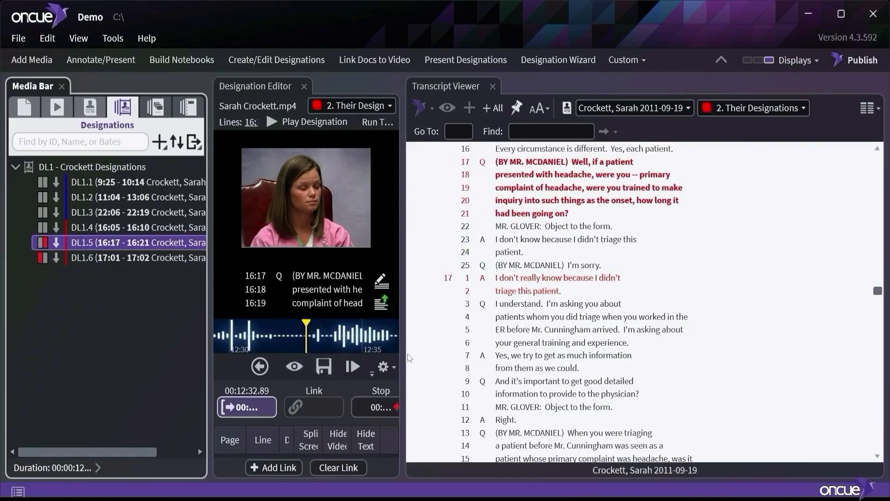
drag(408, 352, 650, 352)
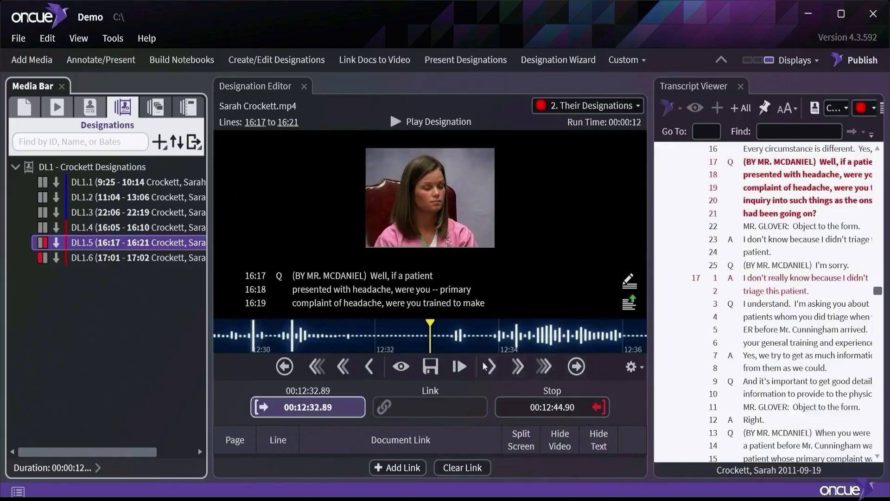
click(458, 368)
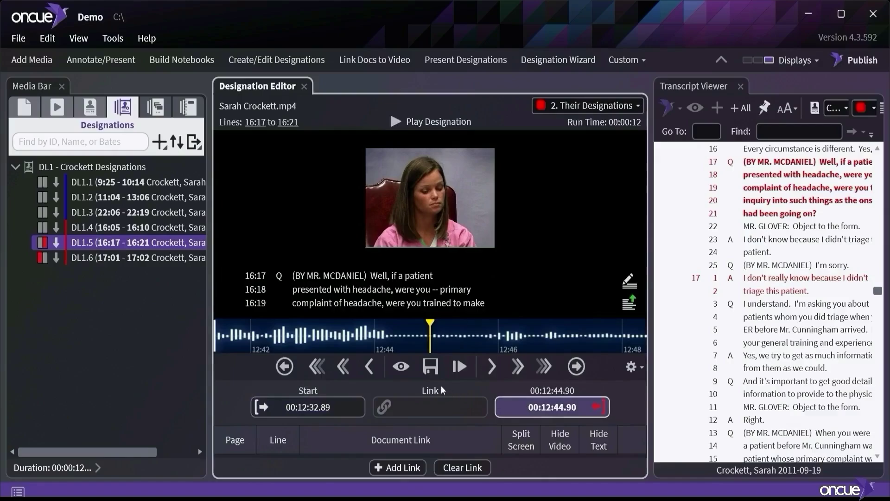
click(399, 365)
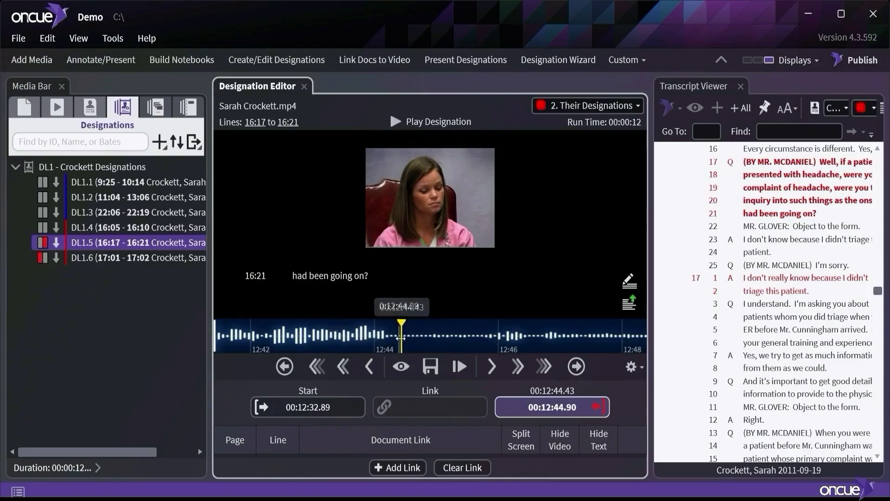
click(400, 367)
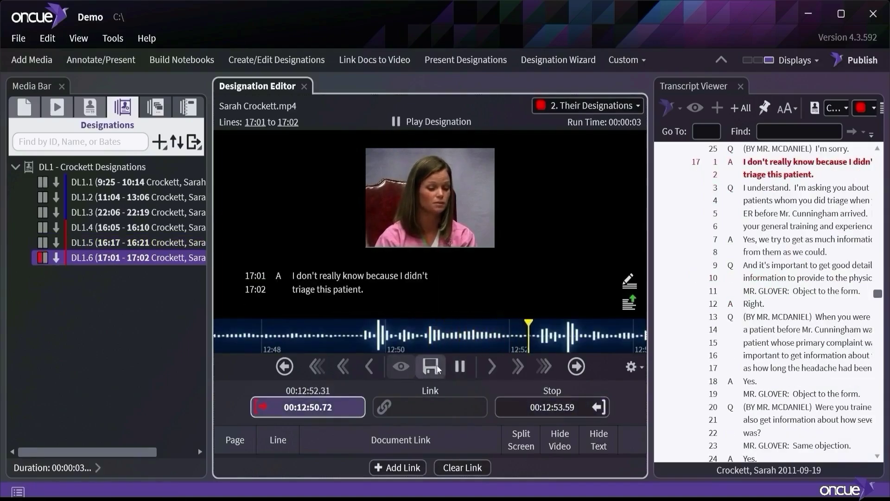
click(452, 366)
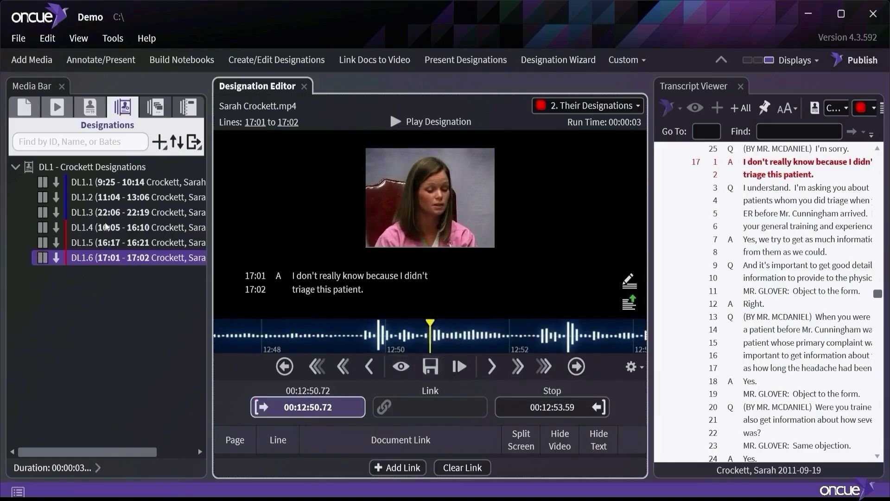
click(109, 243)
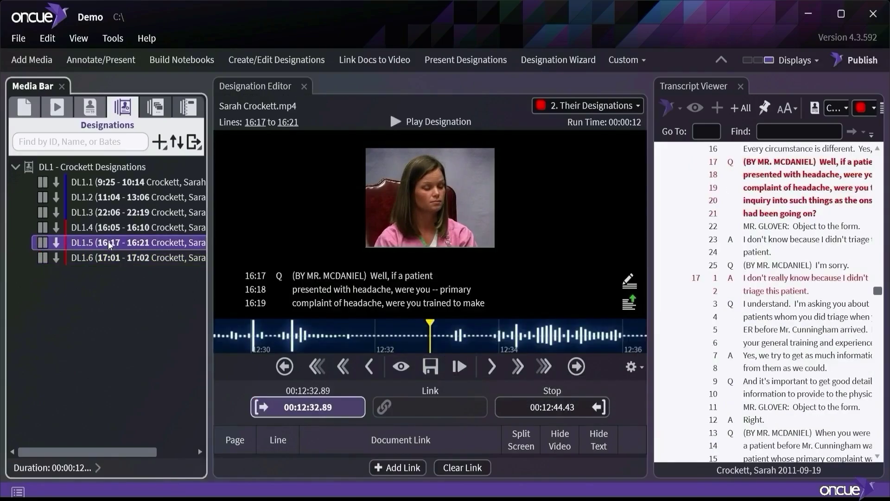
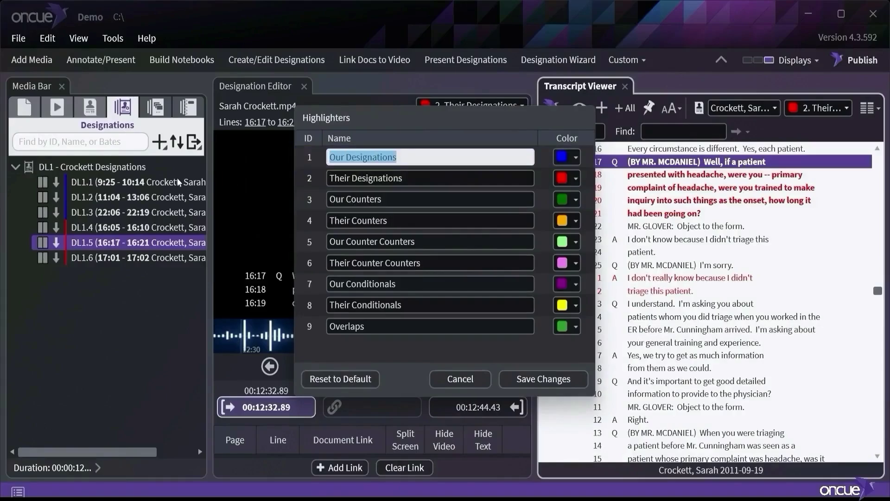
Step: Rename highlighter 1 as Plaintiff and highlighter 2 as Defendant, and save the highlighter changes
text(Plaintiff)
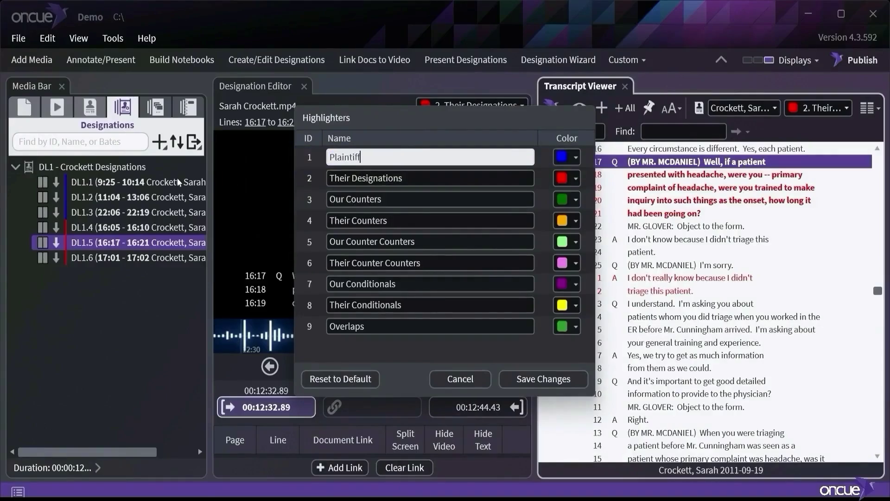
key(Tab)
key(Tab)
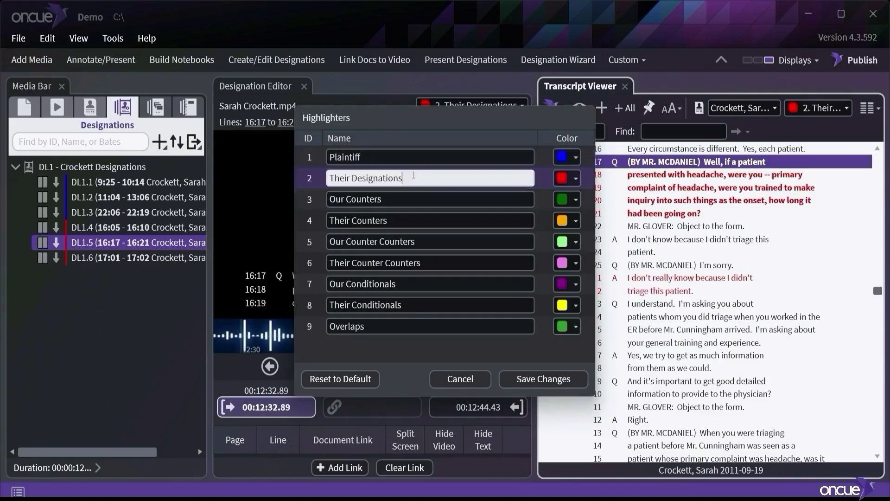
drag(403, 178, 318, 178)
text(Defendant)
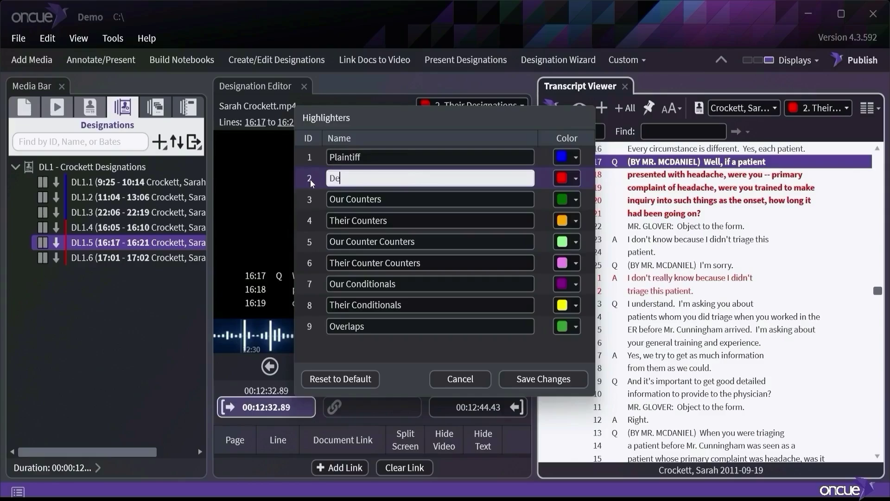
key(Tab)
key(Tab)
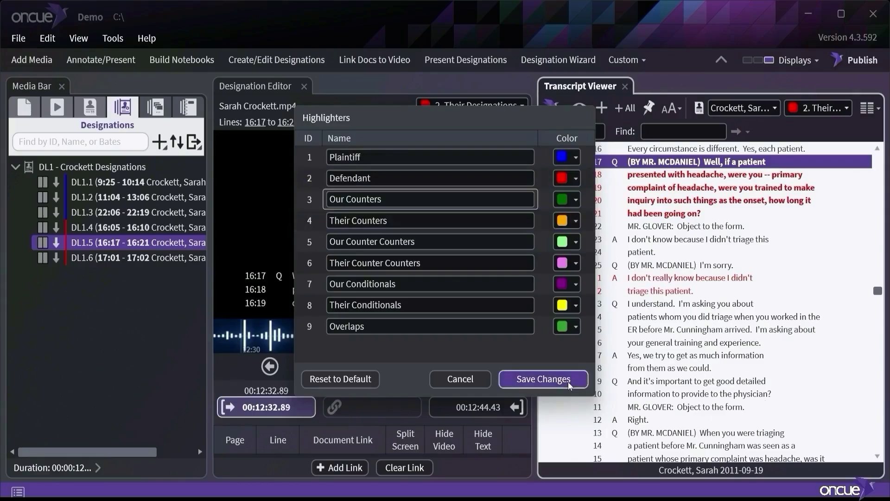
click(542, 378)
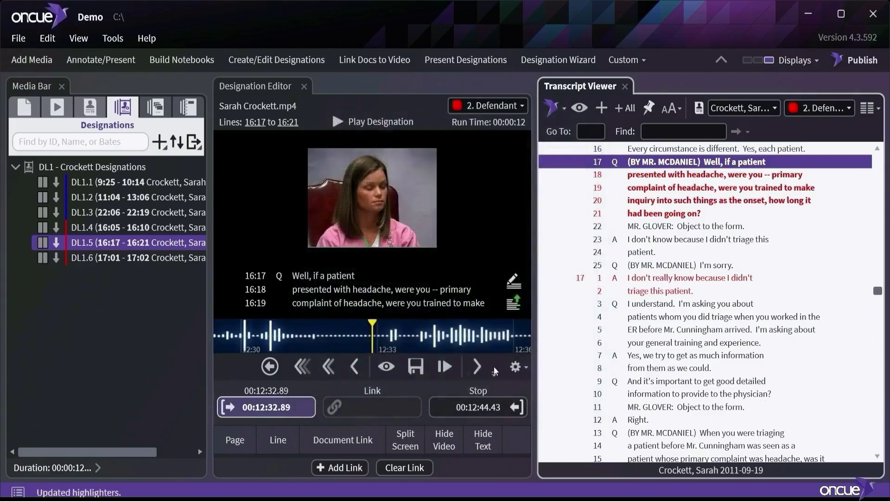
Step: View the highlighters that can be assigned to designation DL1.4
click(102, 229)
right_click(102, 229)
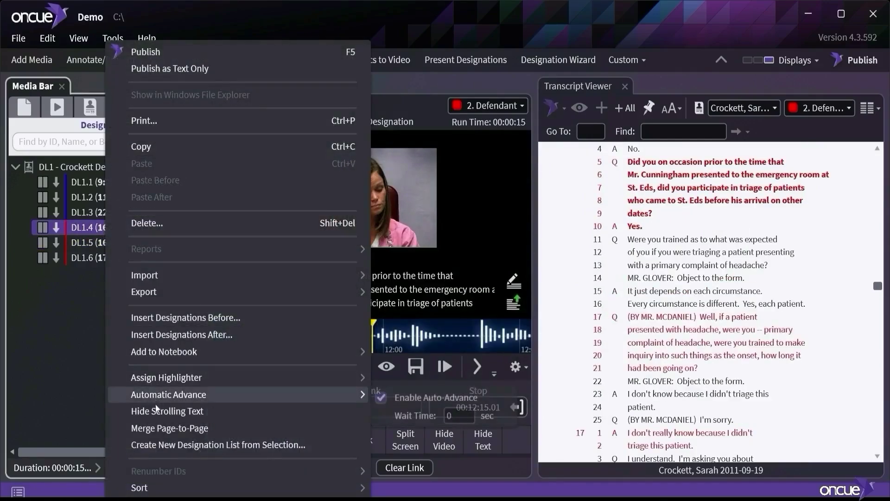
mouse_move(229, 381)
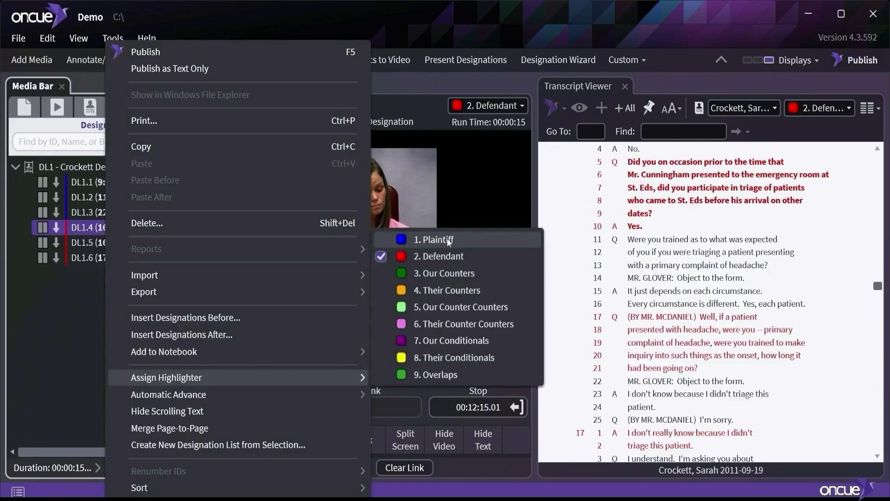
click(88, 322)
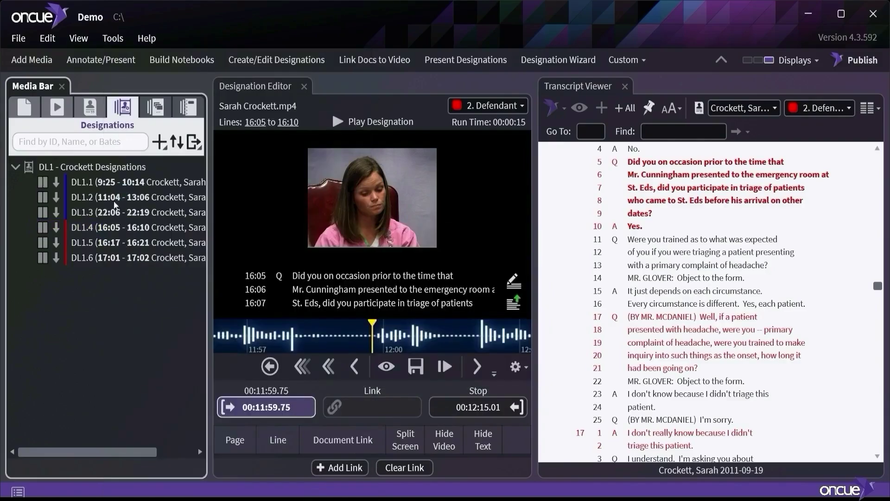
Step: Sort the designations in list DL1 into transcript page and line order, and view the run time for each highlighter
right_click(114, 172)
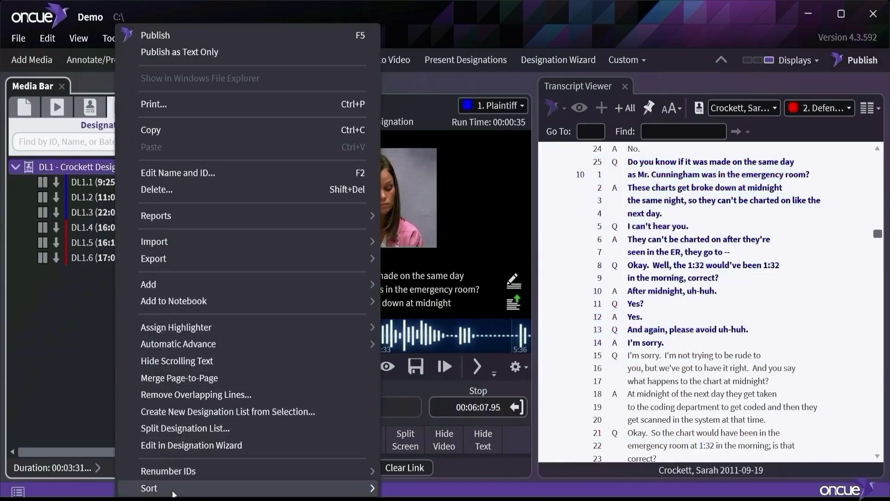
mouse_move(173, 492)
click(453, 395)
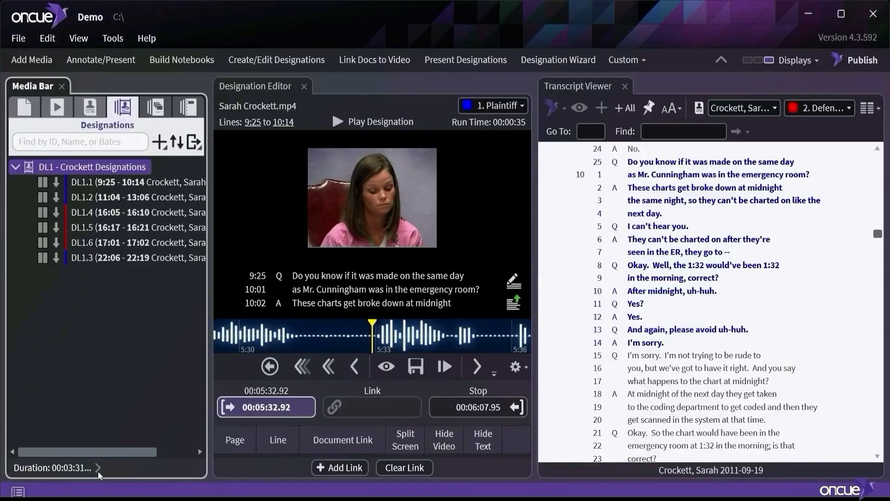
click(98, 469)
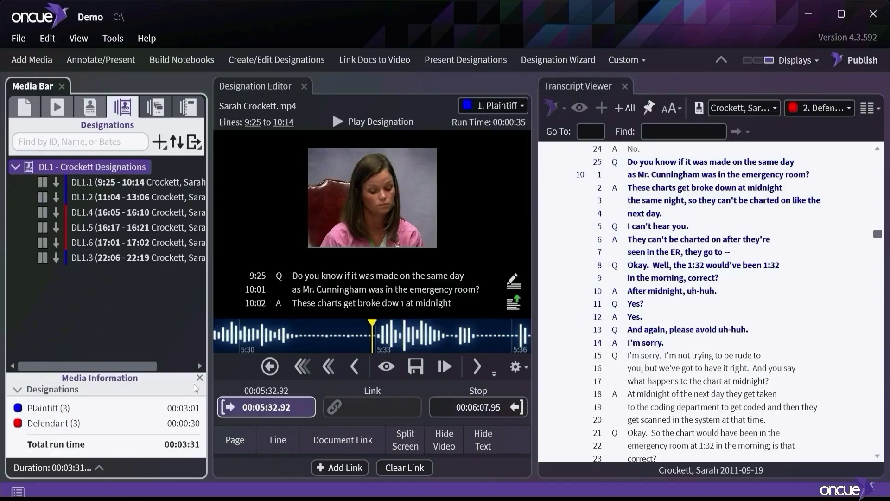
click(199, 377)
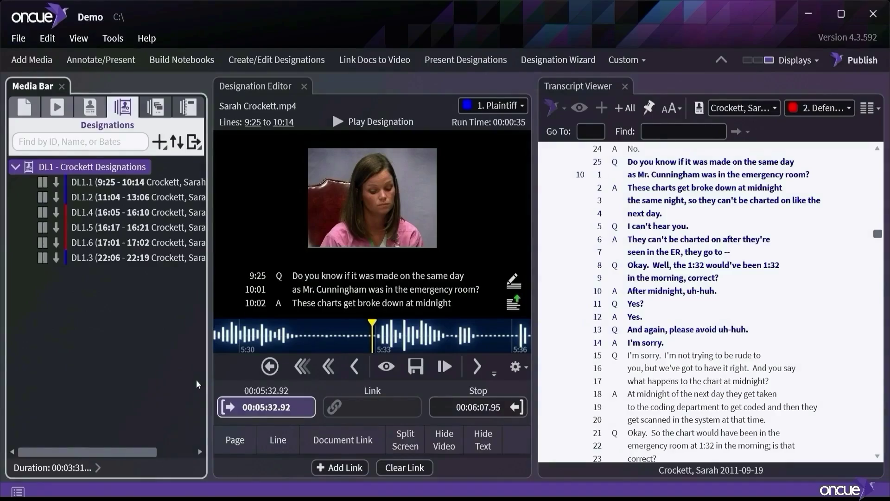
Step: Create a designation list report and a Condensed - Vertical transcript report for list DL1, with transcript text highlighted
right_click(129, 169)
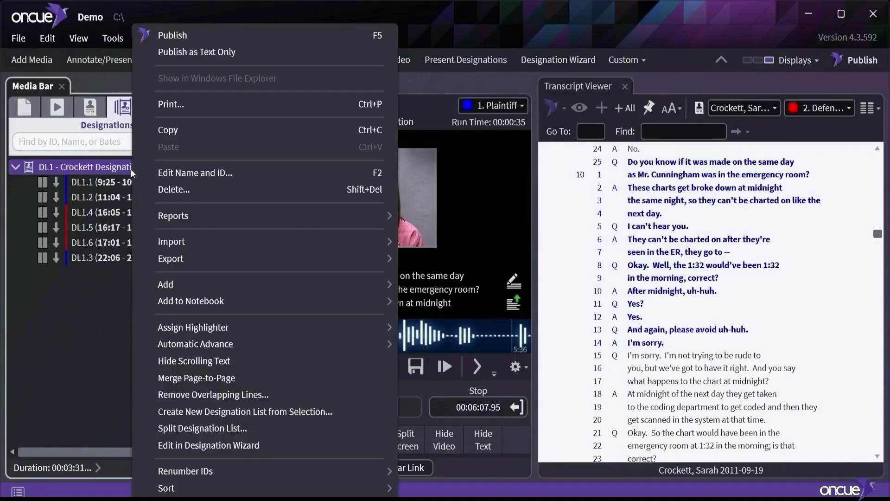
mouse_move(260, 219)
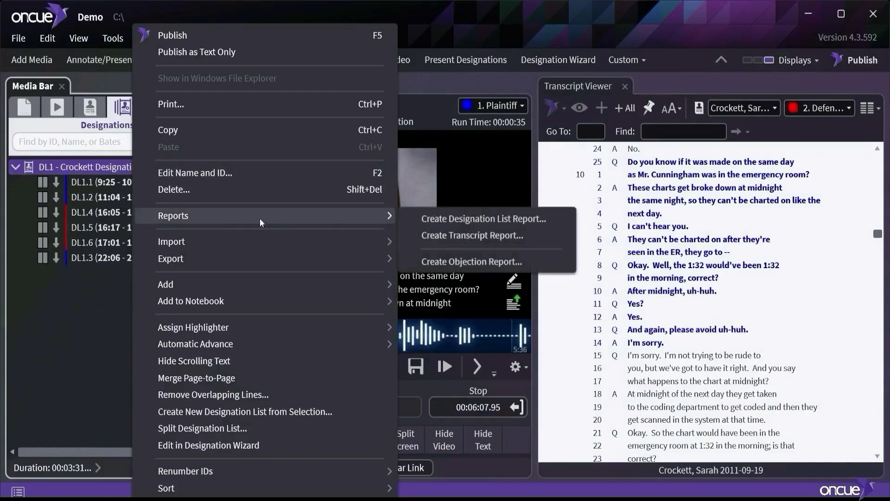
click(457, 220)
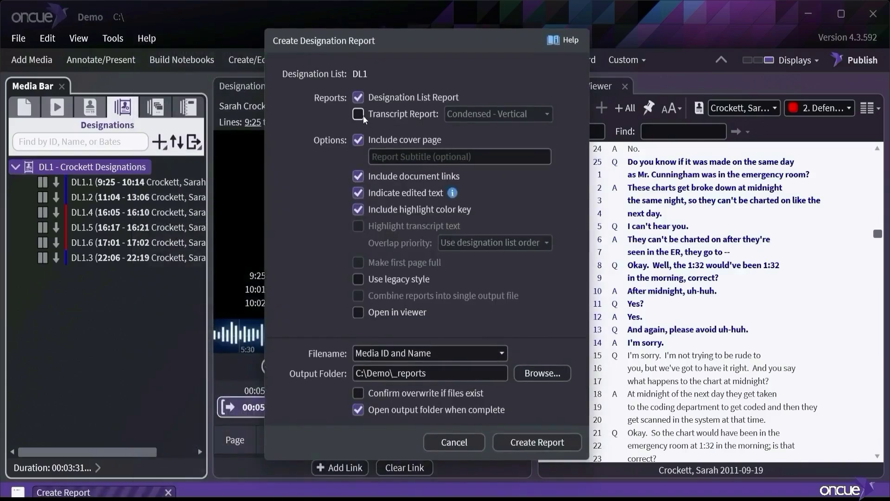
click(359, 114)
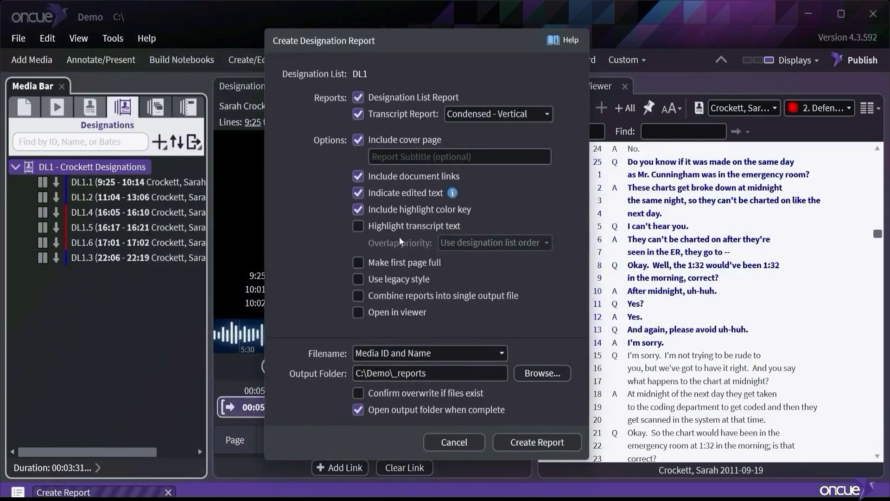
click(360, 226)
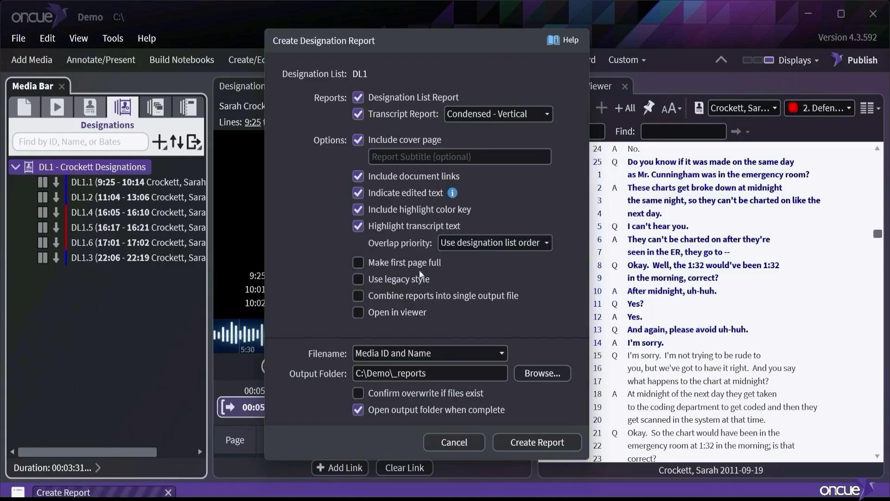
click(535, 443)
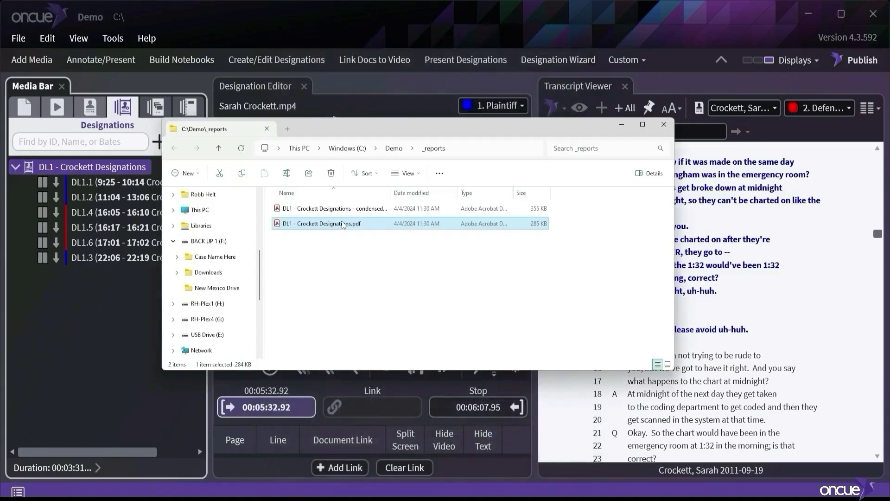
Step: Open the DL1 designation list report PDF in Acrobat, review its pages and run time summary, and close it
double_click(342, 224)
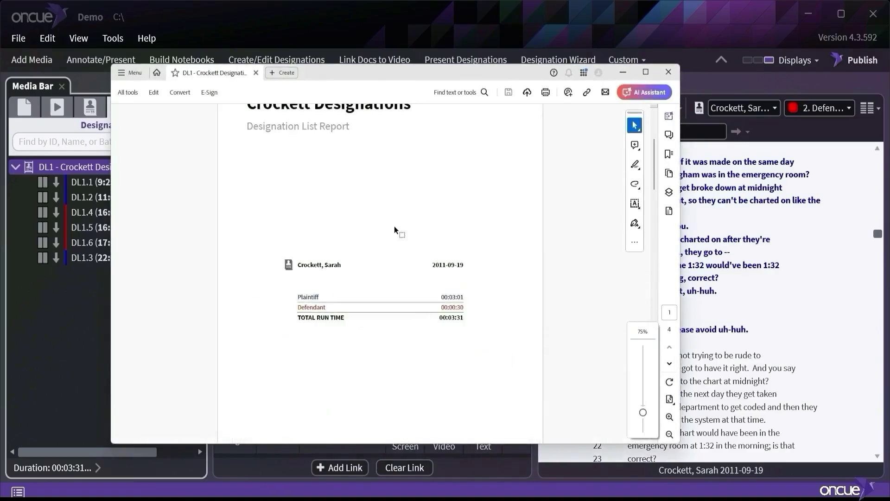
scroll(393, 278, down, 10)
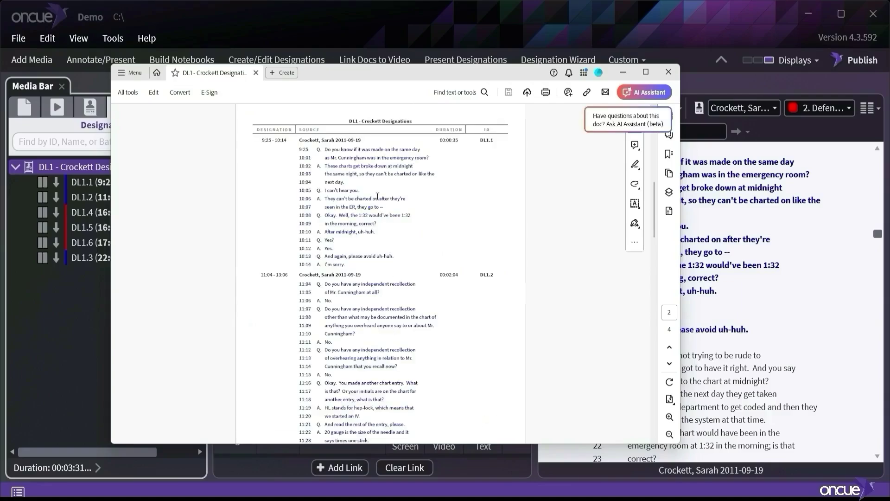
scroll(377, 196, down, 10)
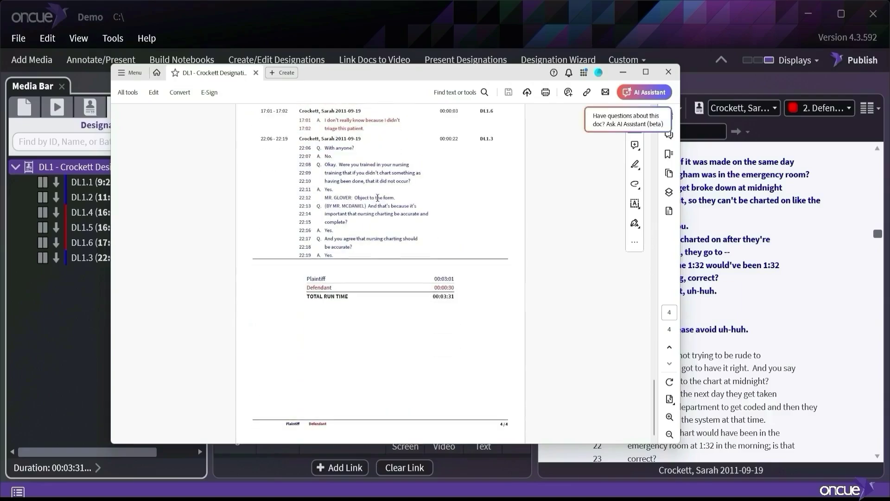
scroll(377, 197, up, 20)
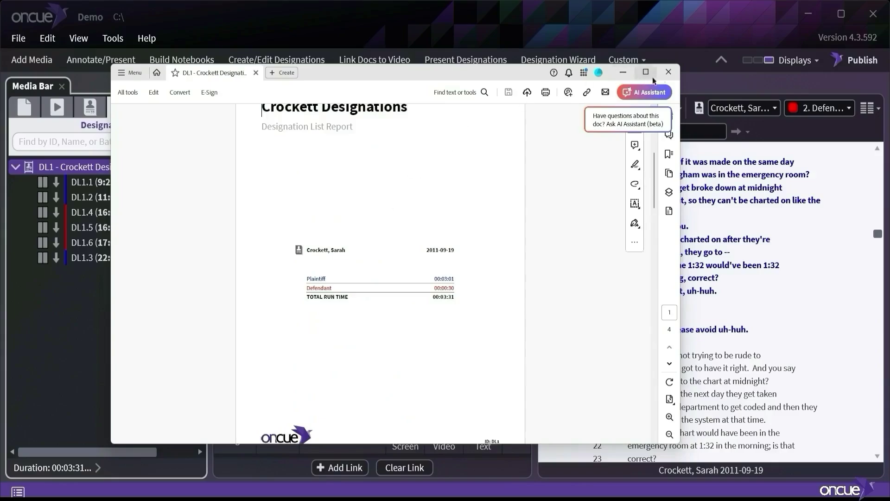
click(667, 73)
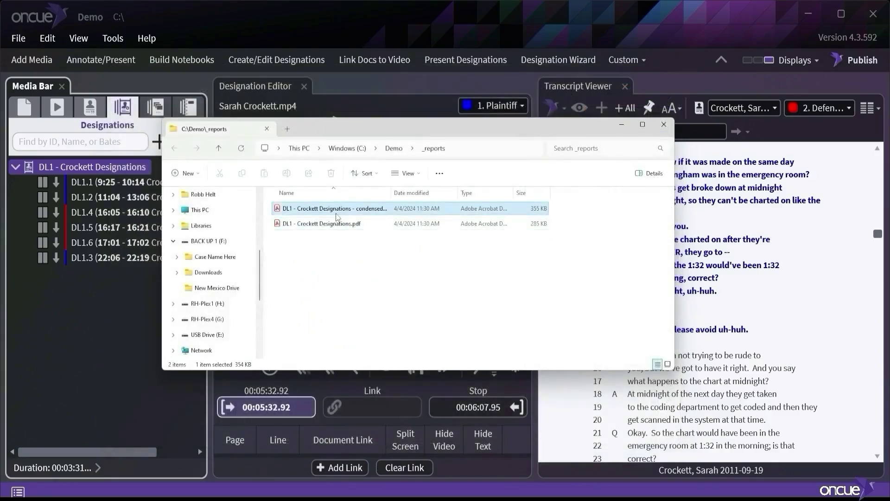
Step: Open the condensed transcript report PDF for DL1 and review the highlighted plaintiff and defendant passages
double_click(342, 223)
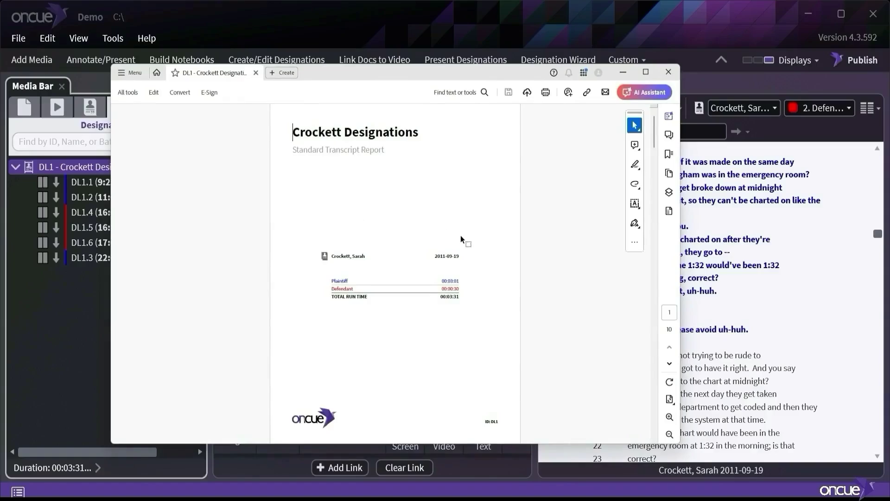
scroll(460, 235, up, 1)
scroll(460, 235, down, 20)
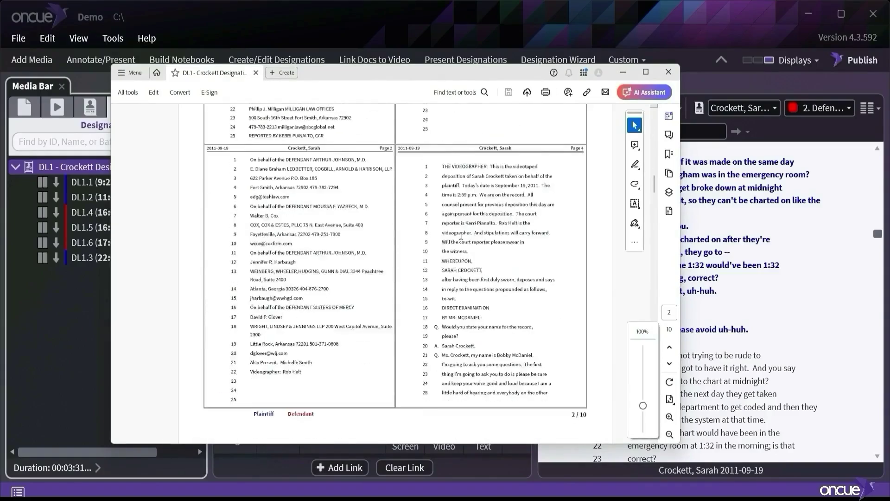
scroll(461, 236, down, 6)
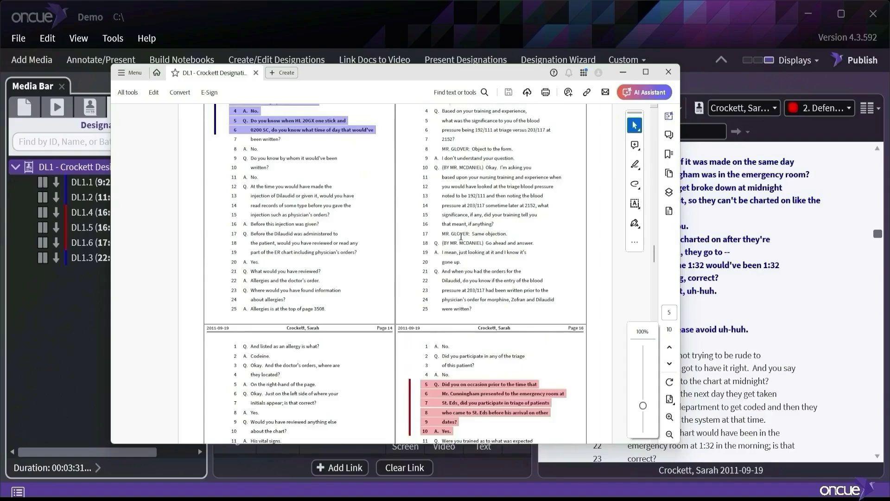
scroll(461, 236, down, 20)
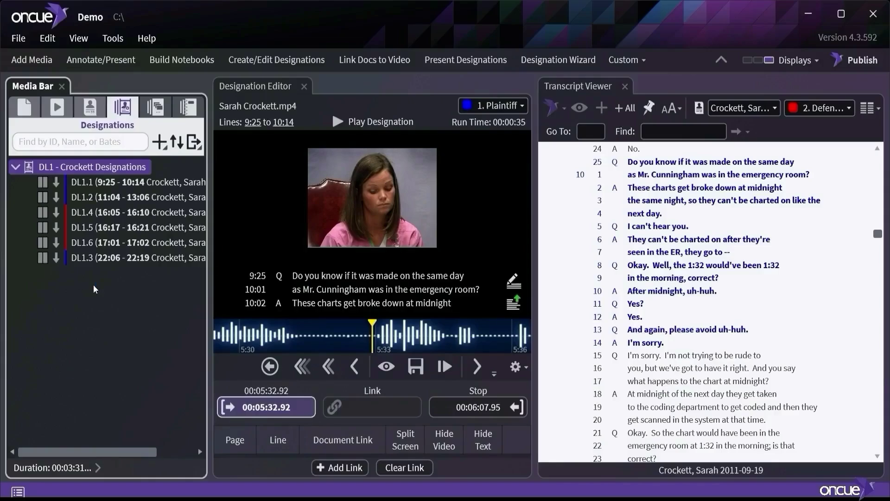
Step: Export list DL1 as an MPEG-4 - H.264/AVC video scaled to 720p, with embedded text and without linked documents
right_click(124, 170)
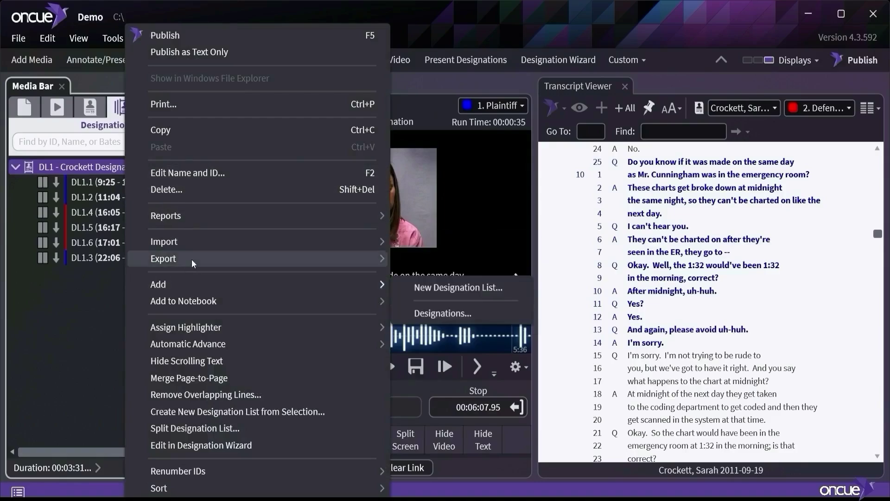
mouse_move(204, 259)
click(444, 346)
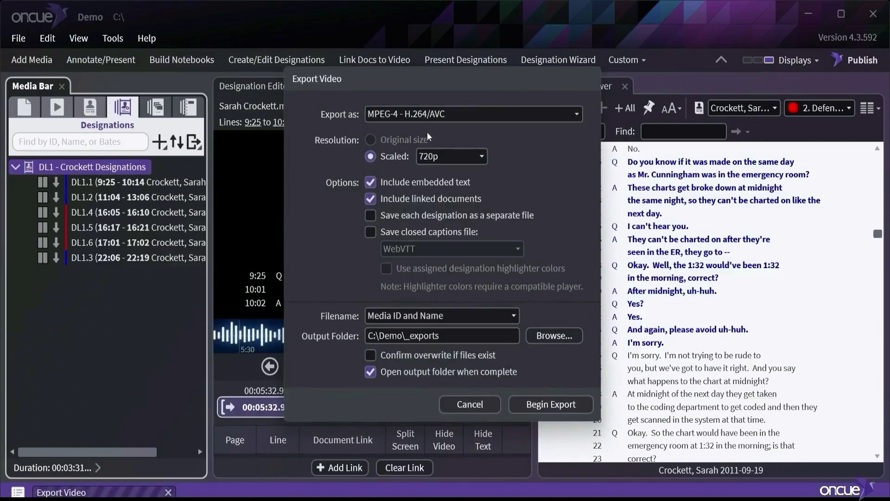
click(369, 200)
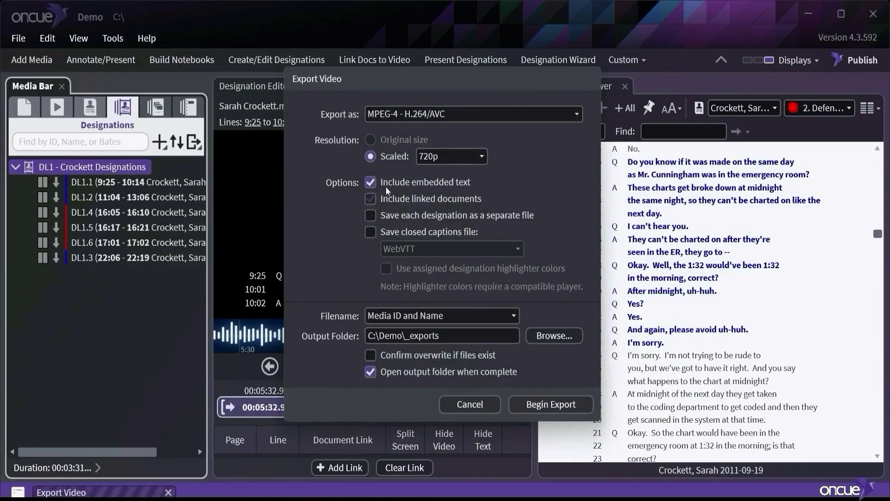
click(524, 403)
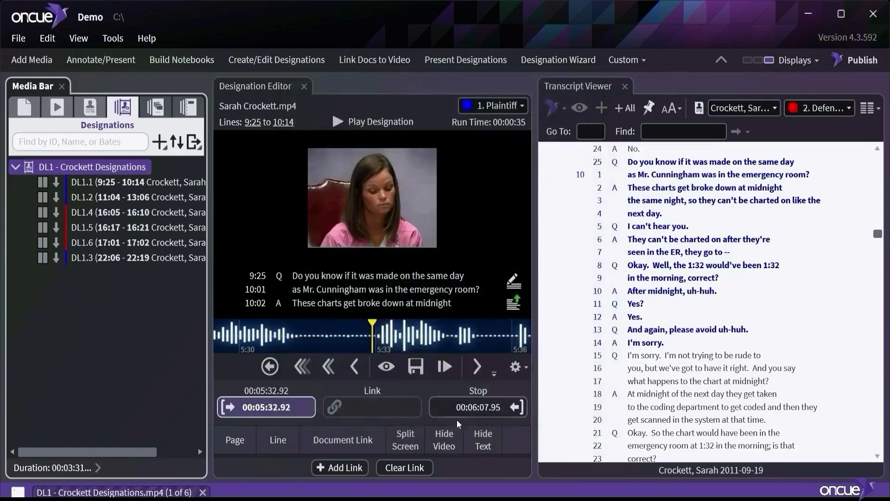
Step: Play the exported DL1 video in VLC media player to check the witness footage and scrolling transcript text
click(14, 492)
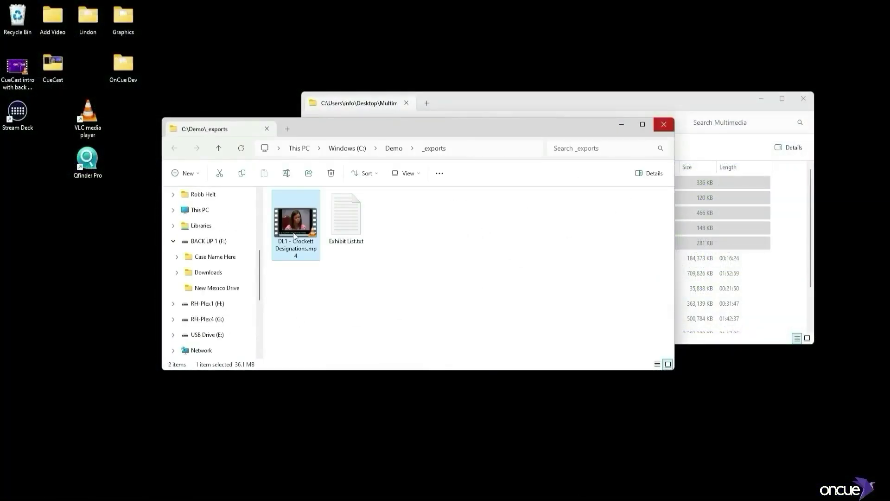
double_click(294, 235)
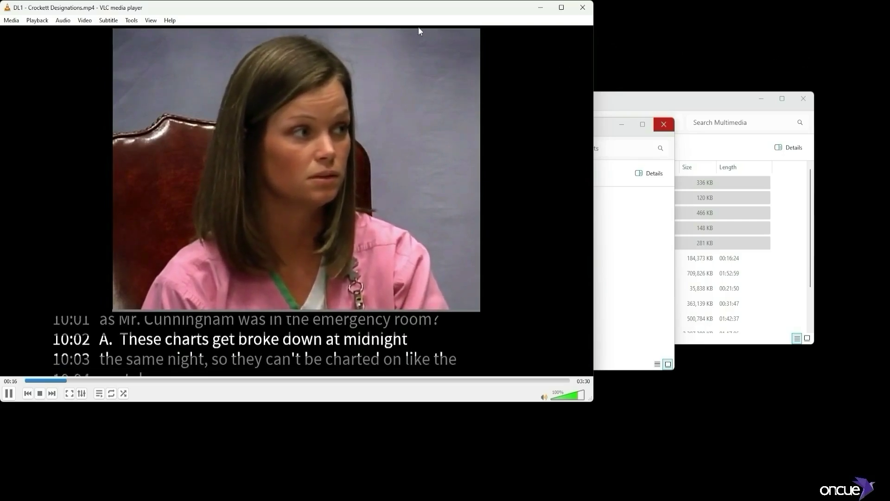
drag(391, 8, 466, 65)
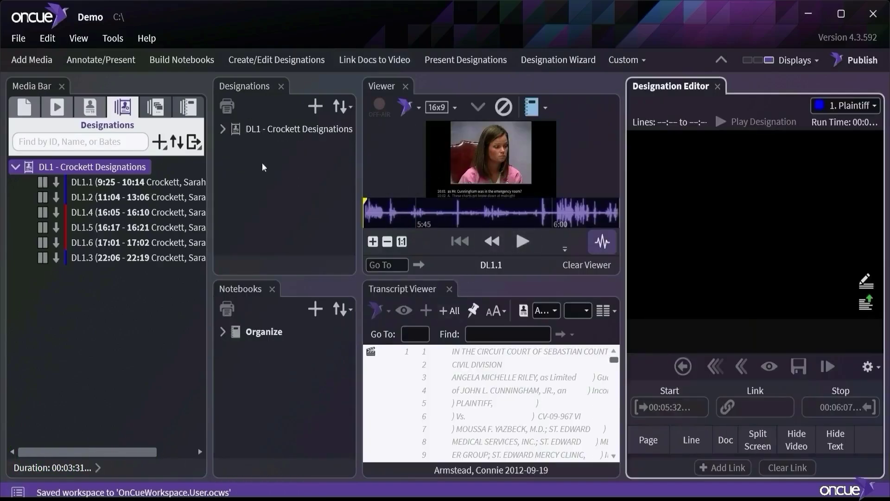
Step: Link page D2.1 of the Blue Sky document to transcript line 10:2 in designation DL1.1
click(224, 129)
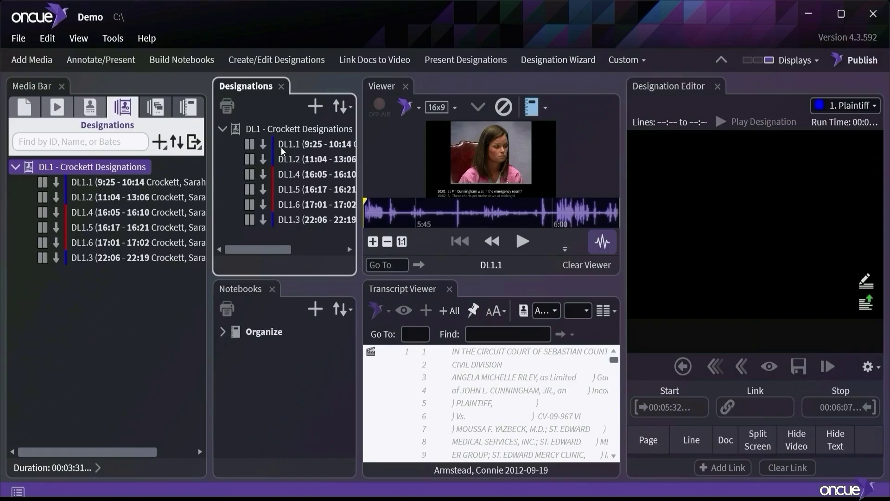
click(282, 148)
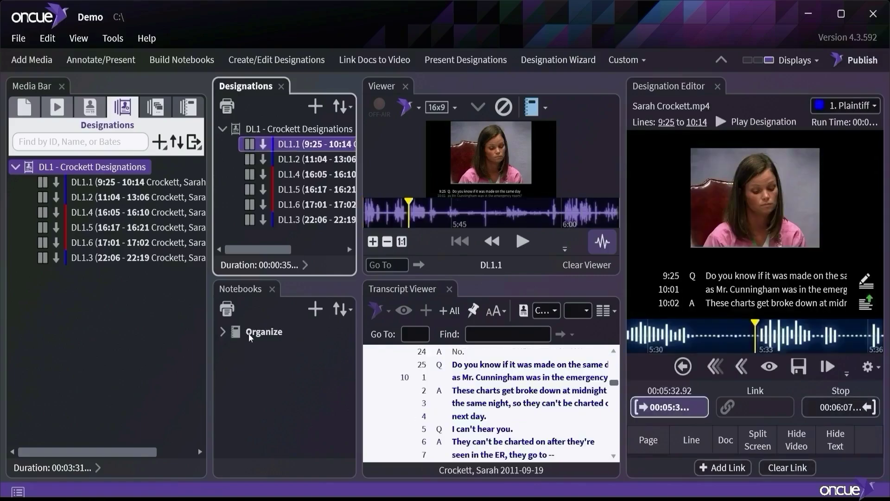
click(24, 107)
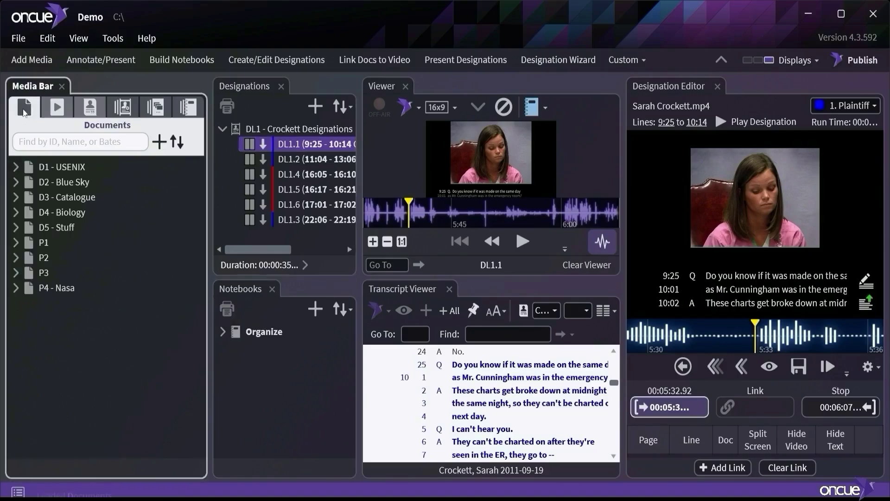
click(17, 182)
click(60, 197)
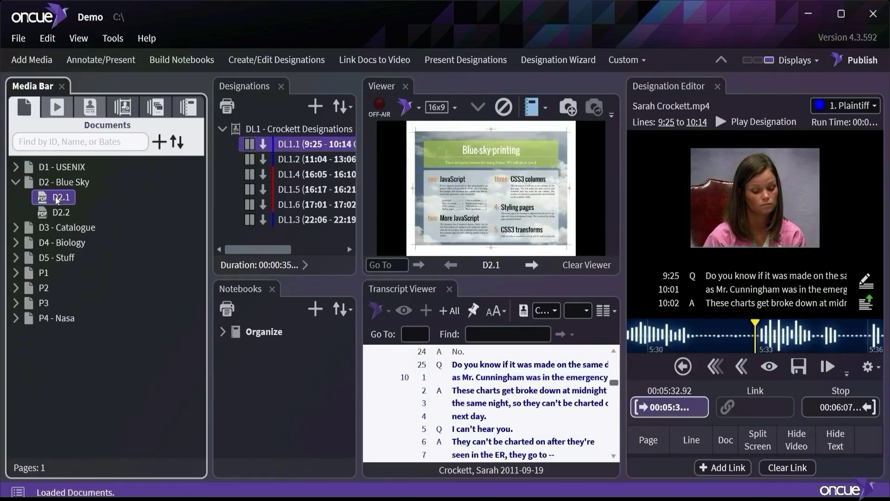
drag(60, 197, 466, 389)
Step: Find exhibit page P4.200 and link its annotation P4.200.1 to transcript line 10:8 in designation DL1.1
scroll(482, 422, down, 2)
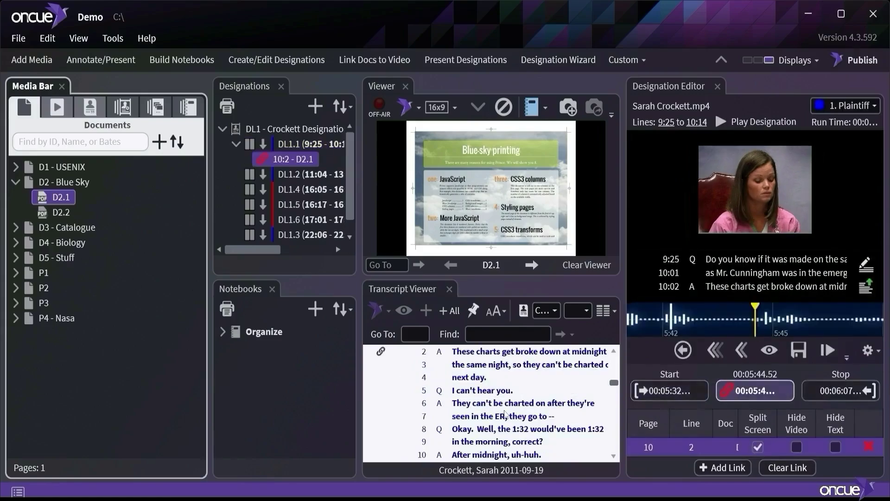
click(15, 318)
scroll(39, 342, down, 20)
scroll(39, 341, down, 18)
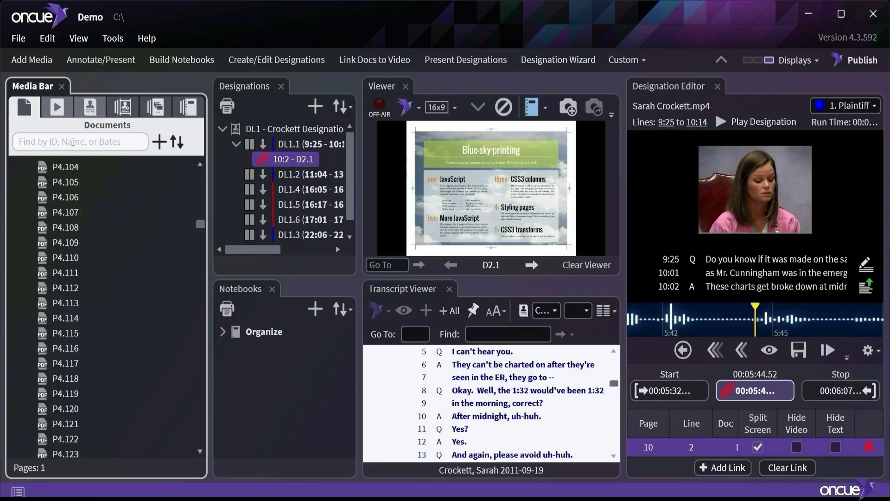
click(73, 141)
text(p4.200)
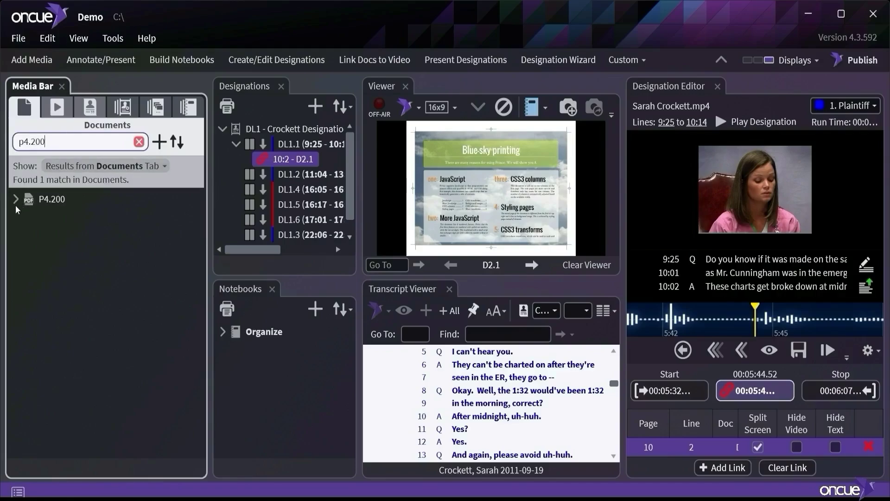
click(16, 199)
drag(62, 214, 454, 392)
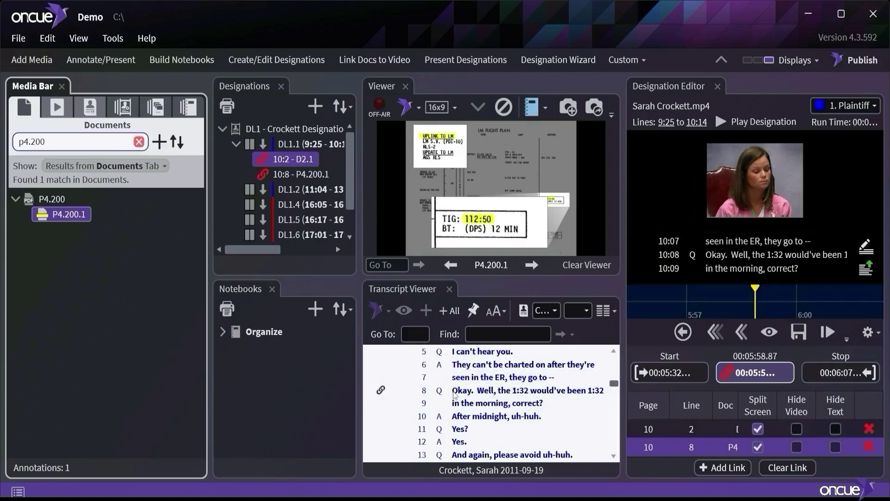
Step: Add a cleared document link at transcript line 10:12 in designation DL1.1
scroll(443, 424, down, 2)
scroll(457, 394, up, 1)
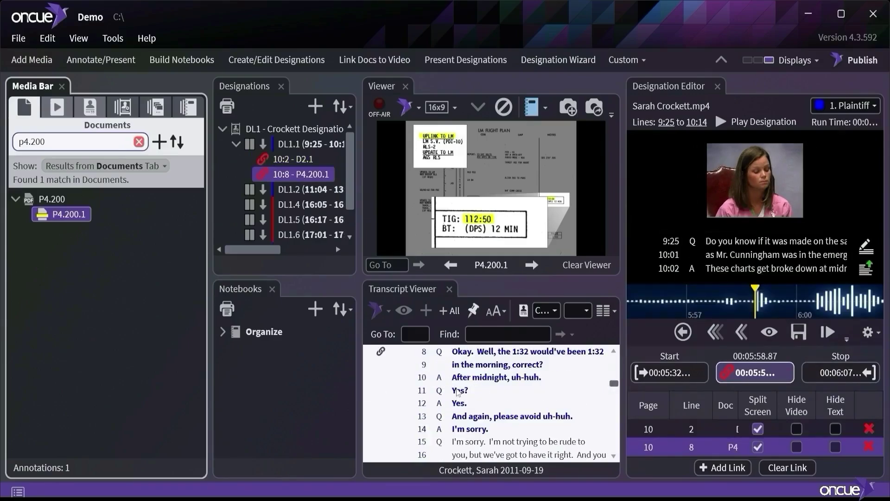
click(454, 403)
right_click(454, 403)
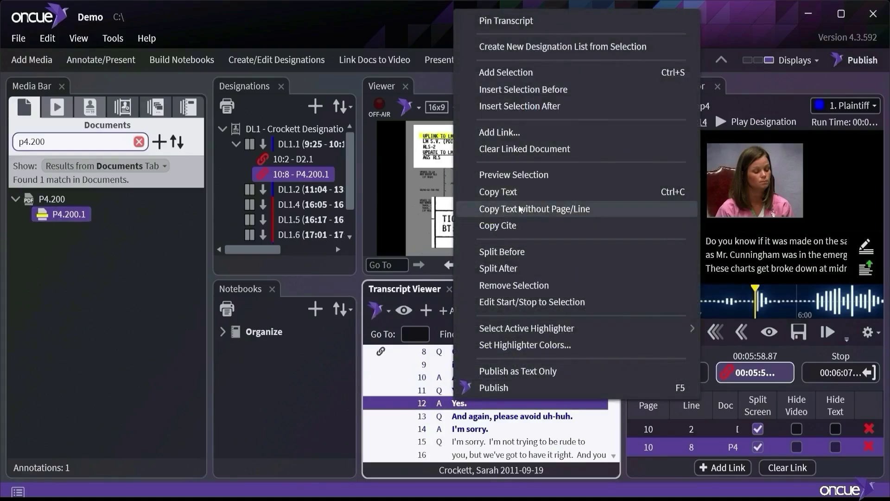
click(521, 149)
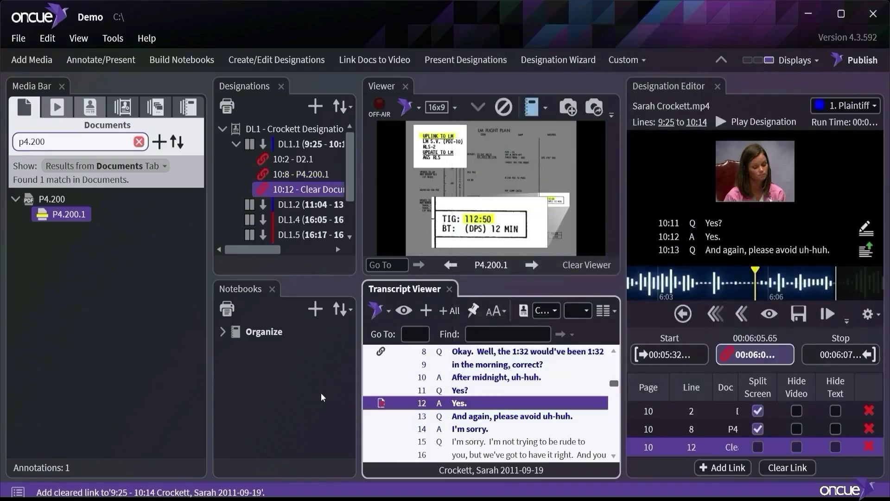
click(114, 362)
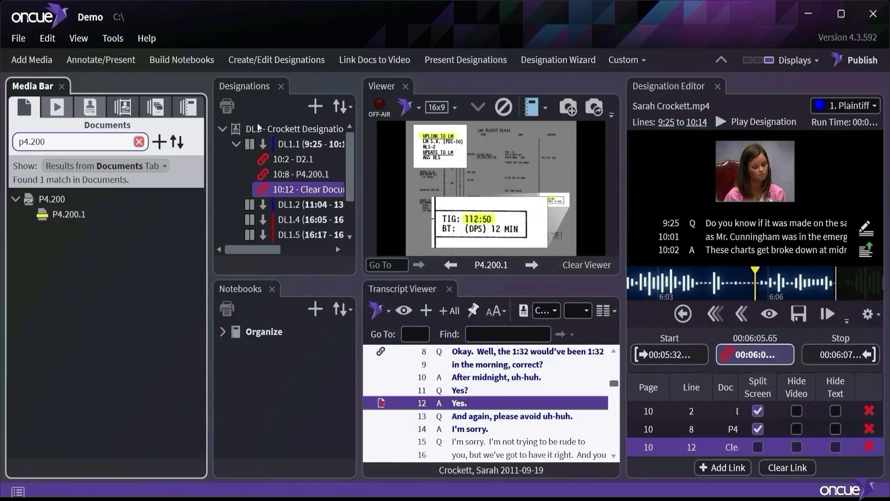
Step: Switch to the annotation and presentation workspace and present list DL1 with its linked documents
click(100, 59)
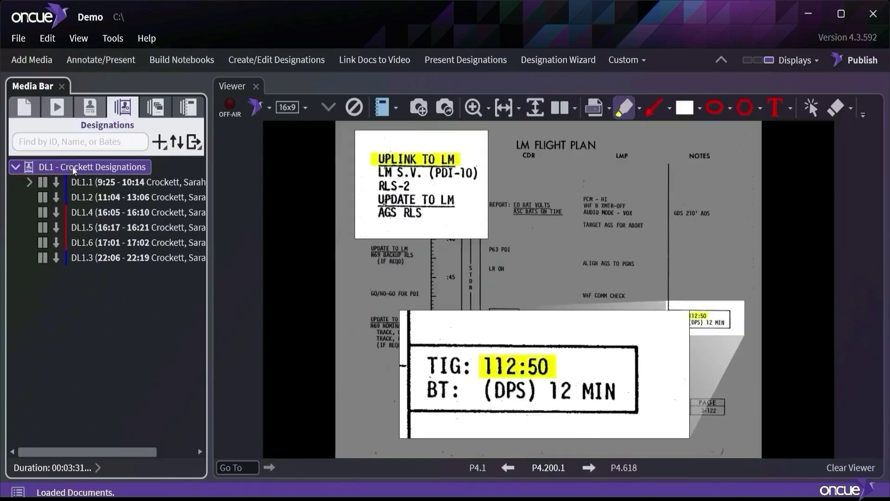
double_click(63, 183)
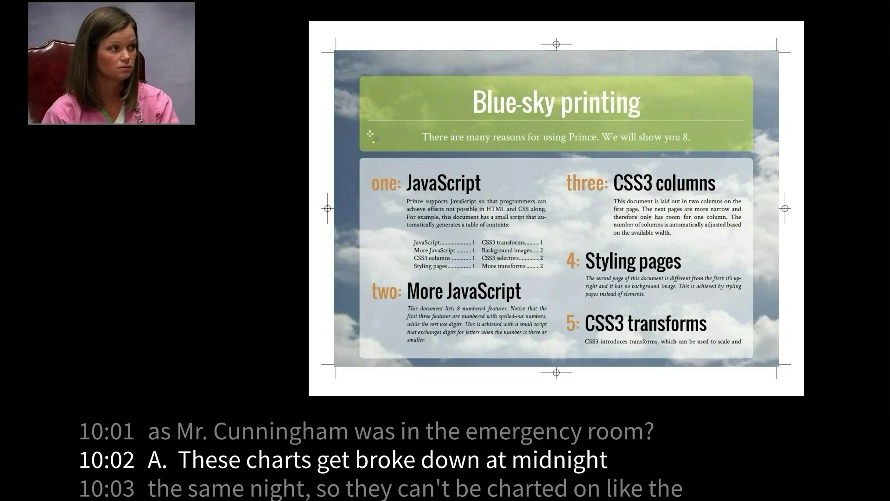
Step: Call out the Styling pages heading on the presented D2.1 page and clear the callout
drag(348, 128, 715, 293)
click(501, 215)
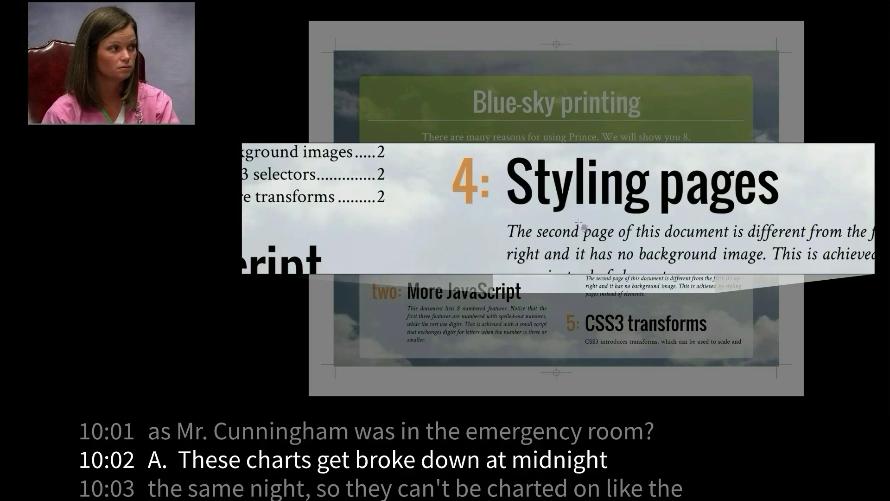
click(570, 227)
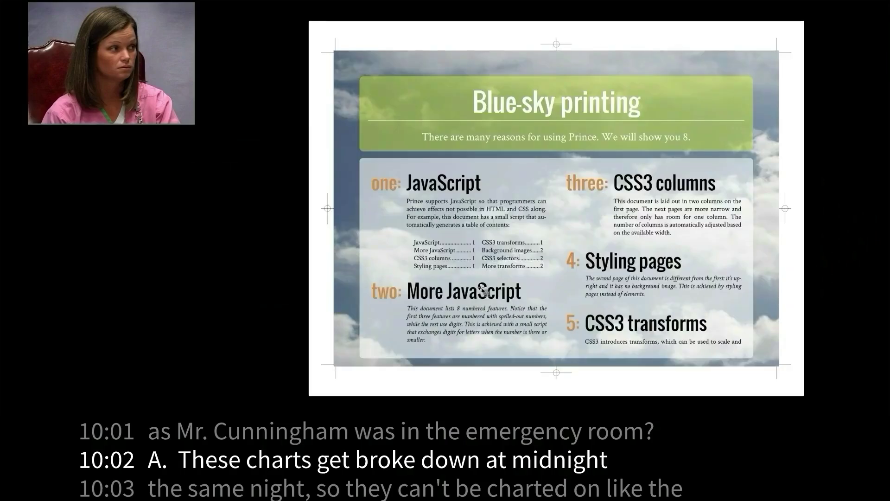
key(Escape)
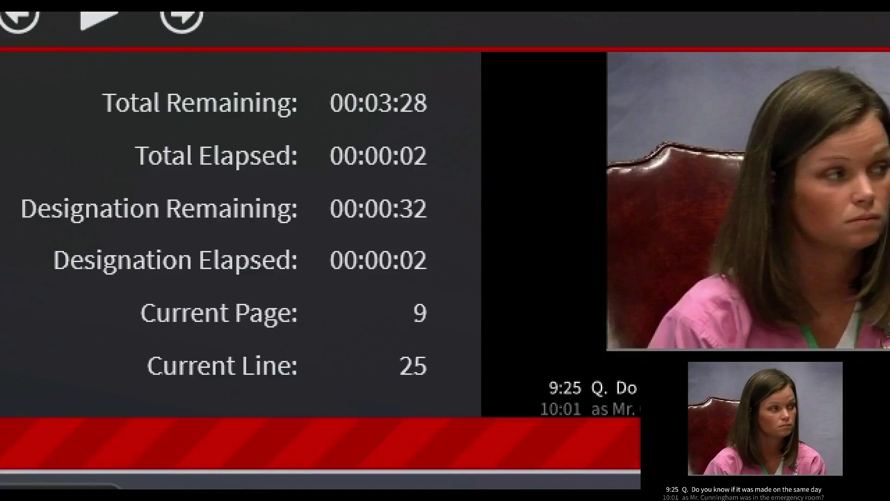
Step: Resume playback of list DL1 from the Designation Dashboard while monitoring the elapsed and remaining times
mouse_move(189, 285)
mouse_down()
mouse_move(288, 424)
mouse_move(516, 342)
mouse_move(328, 258)
mouse_move(192, 284)
mouse_up()
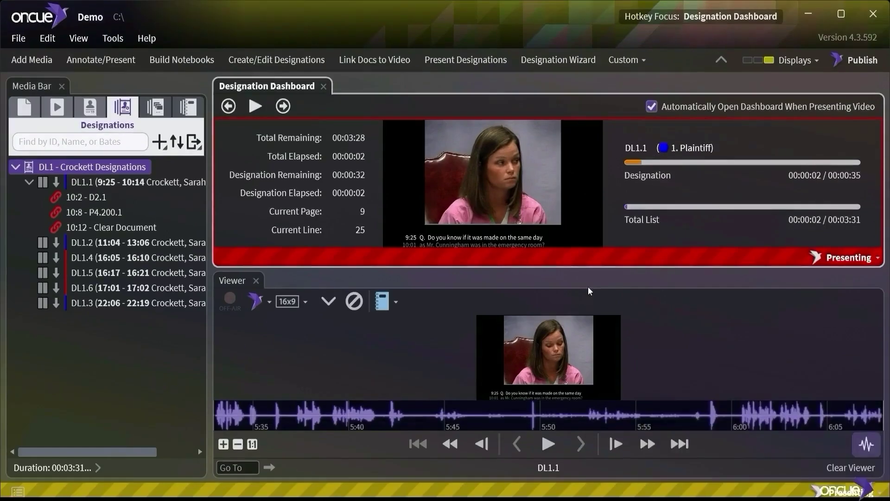
click(256, 106)
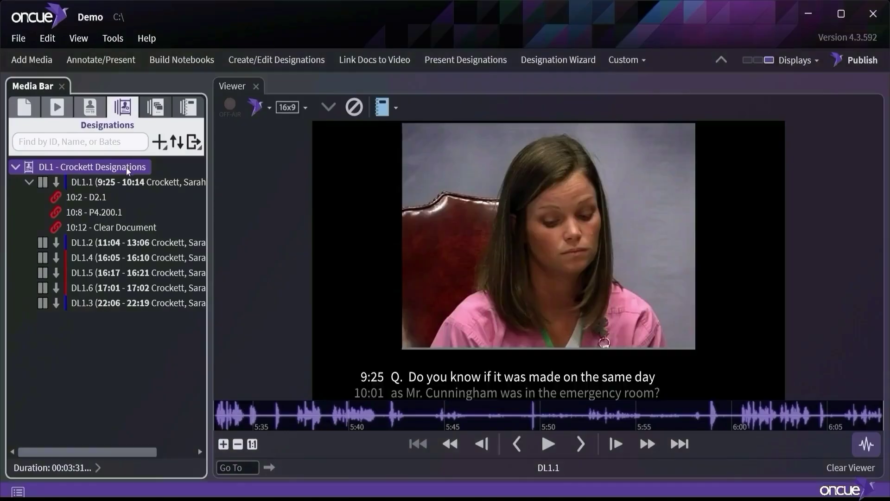
Step: Export list DL1 as a 720p MPEG-4 video with embedded text and linked documents, and open the exported file
right_click(129, 172)
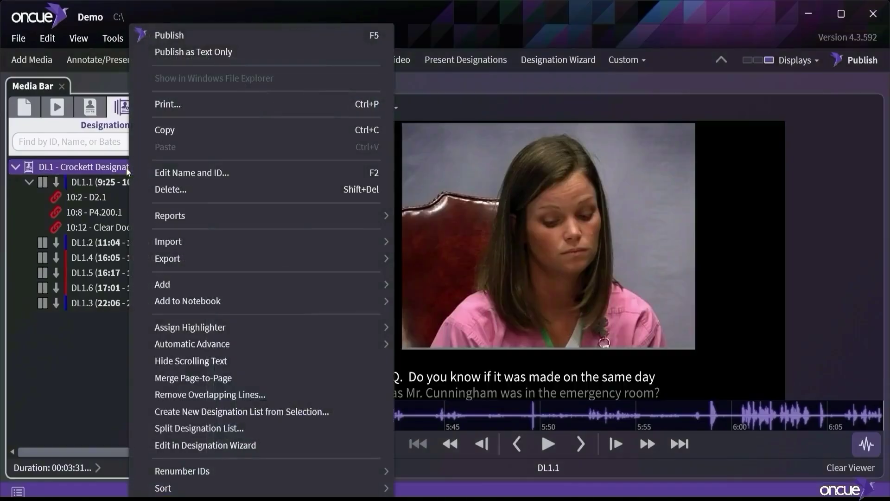
mouse_move(279, 258)
click(438, 347)
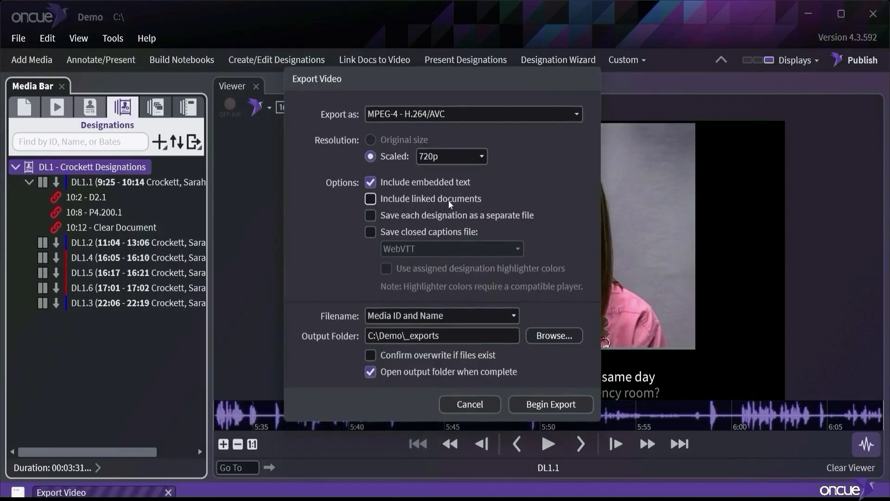
click(370, 199)
click(513, 403)
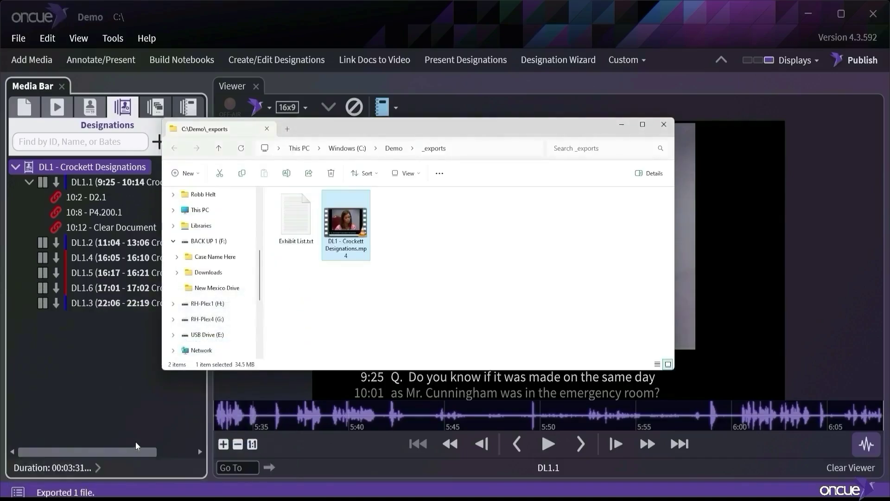
double_click(363, 223)
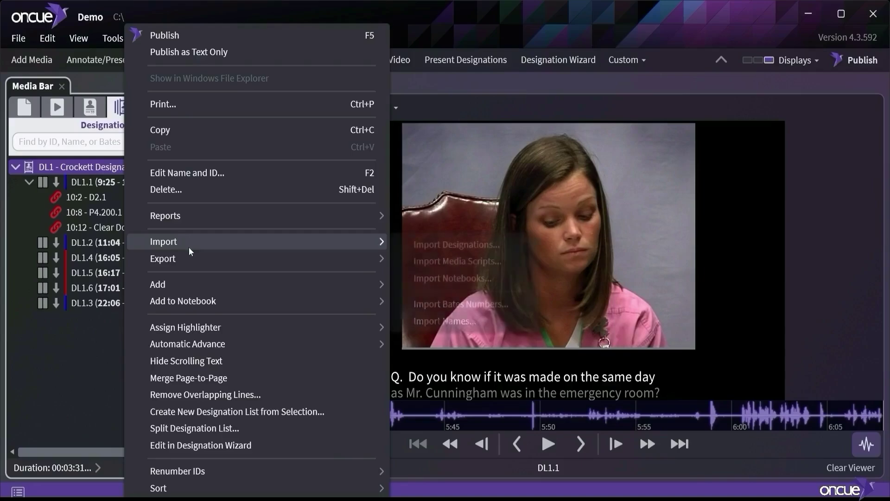
Step: Create a new designation list report PDF for DL1 that includes its document links
mouse_move(197, 222)
click(461, 219)
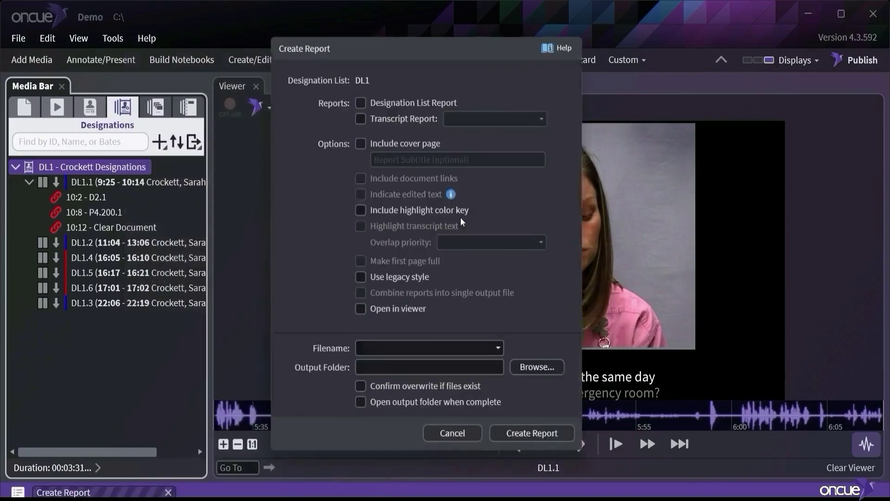
click(527, 449)
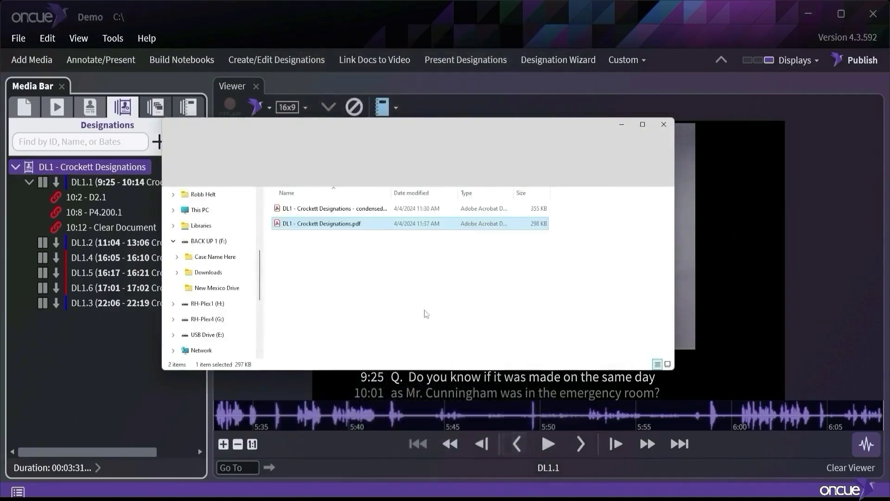
Step: Open the new DL1 report PDF full size and review the linked documents summary and the links beside the DL1.1 transcript lines
double_click(302, 222)
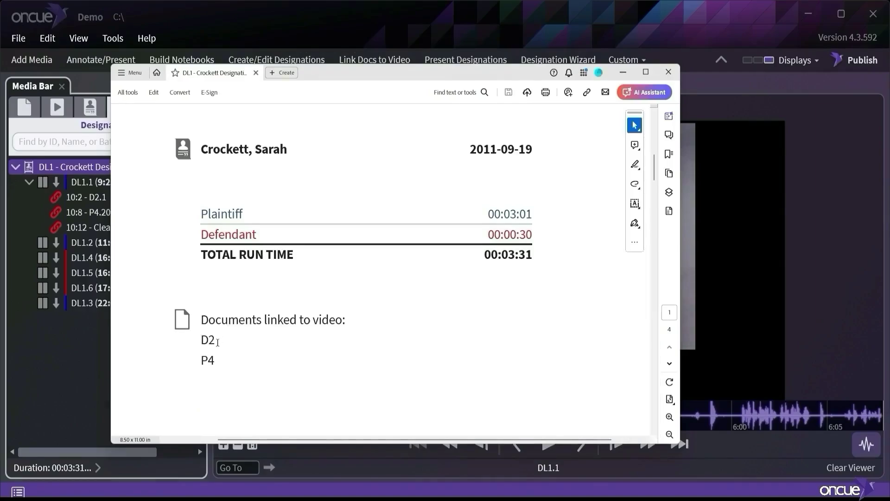
scroll(220, 353, down, 3)
scroll(220, 353, down, 5)
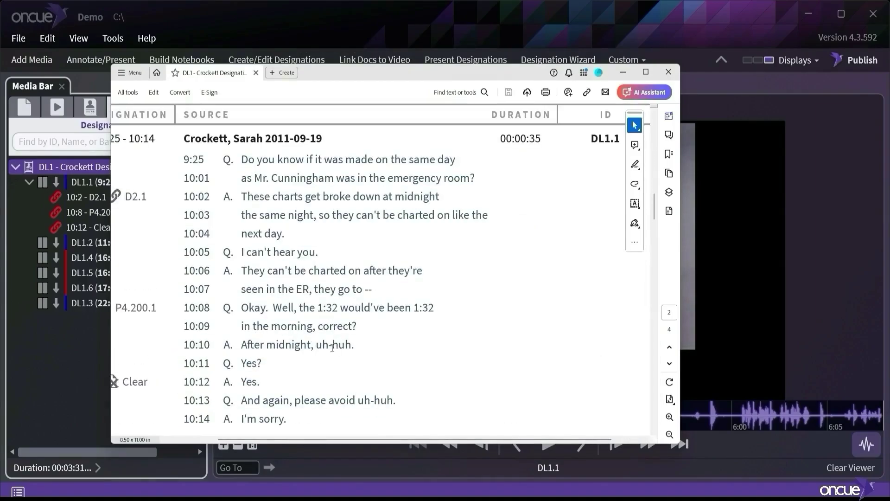
click(645, 72)
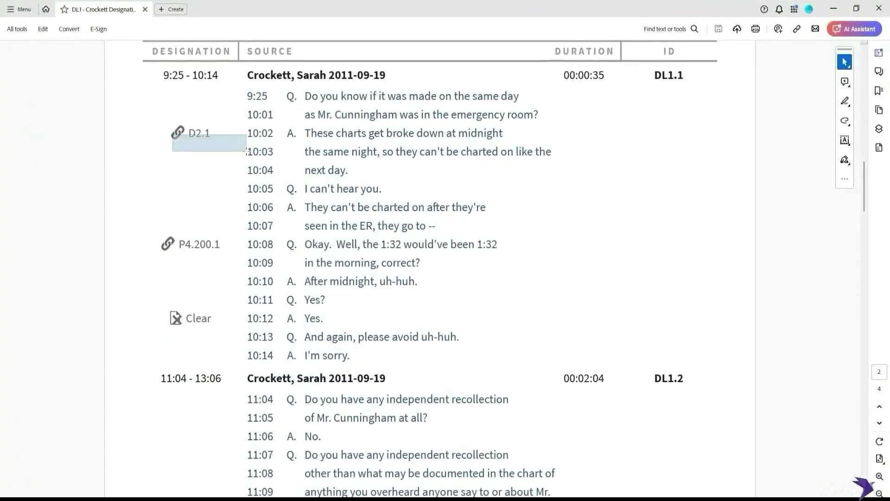
Step: Examine the P4.200.1 link and the Clear marker beside the DL1.1 lines in the report
drag(157, 222, 221, 266)
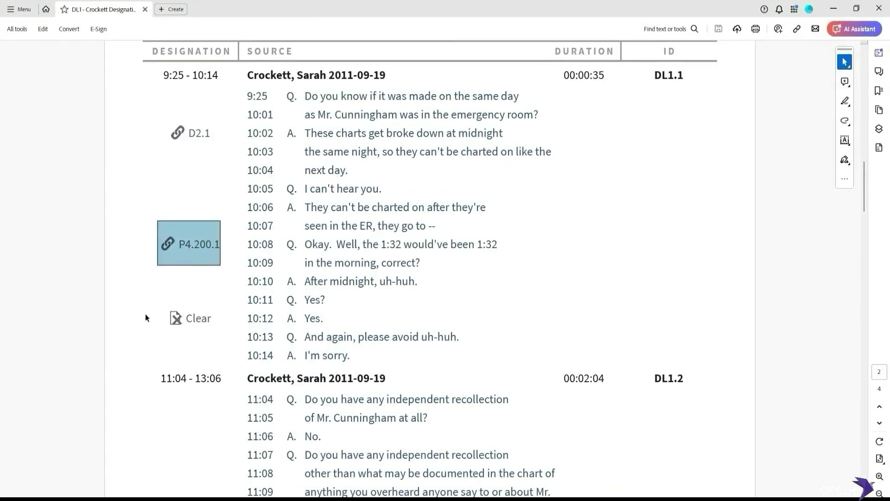
drag(213, 340, 214, 341)
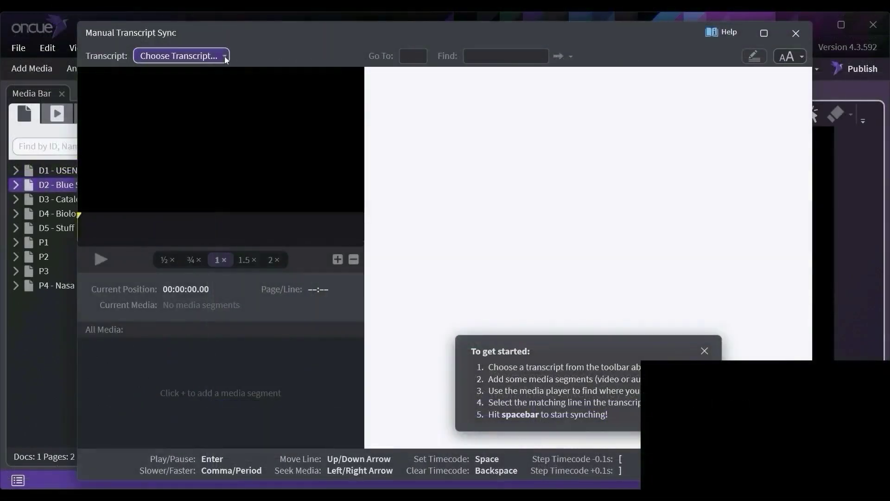
Step: Load the 2011-09-19 deposition transcript (pp. 1-35) into Manual Transcript Sync and review the timecodes along its lines
click(225, 58)
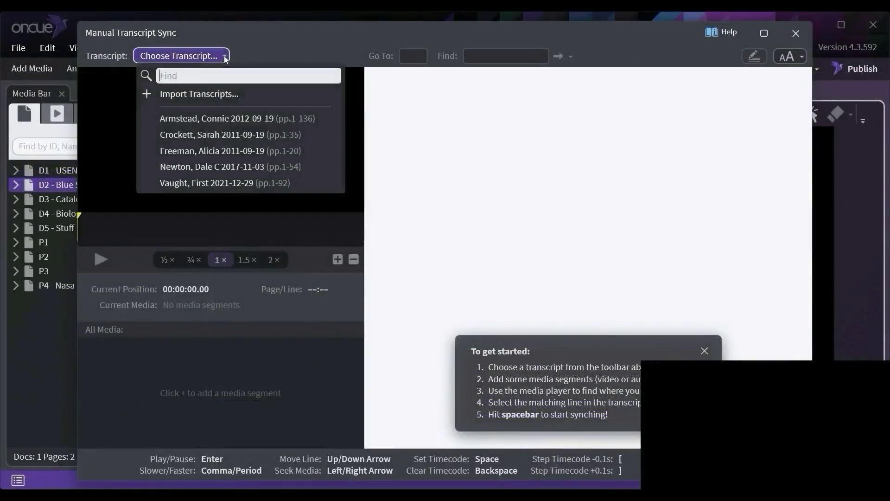
click(221, 135)
drag(806, 80, 800, 239)
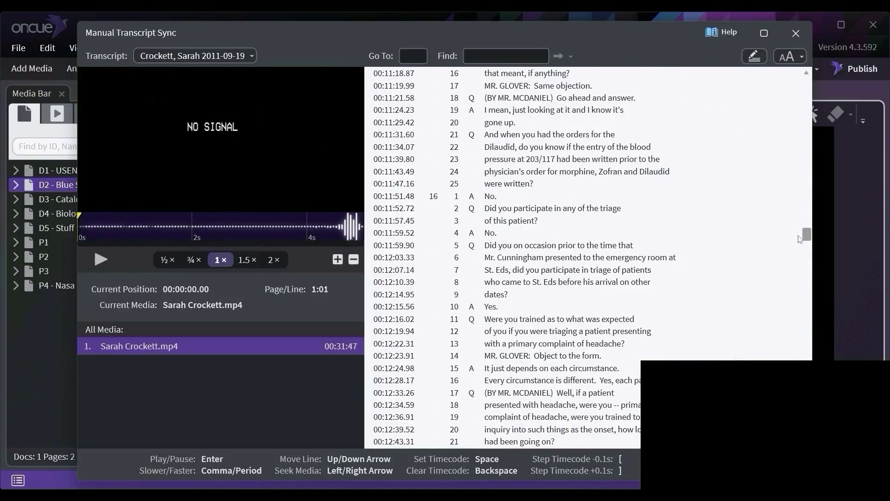
scroll(465, 206, down, 10)
scroll(464, 214, down, 8)
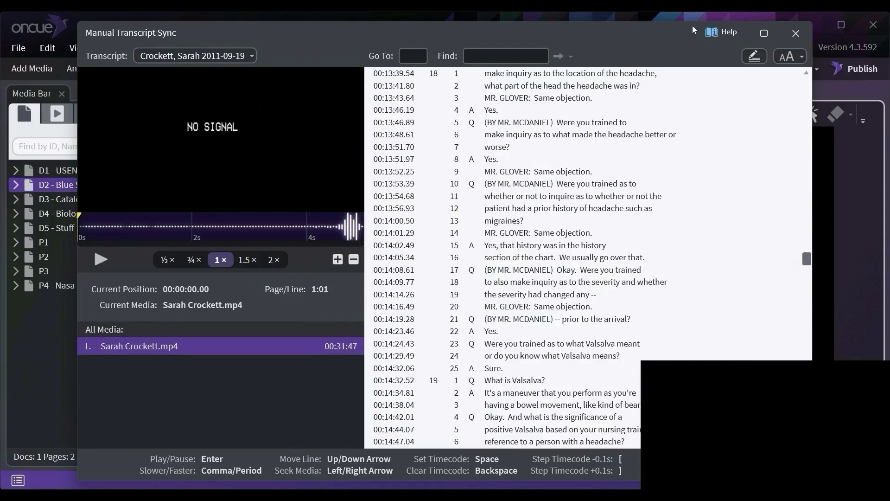
Step: Open the Manual Transcript Sync help article in the OnCue Support Center and read its introductory guidance
click(723, 32)
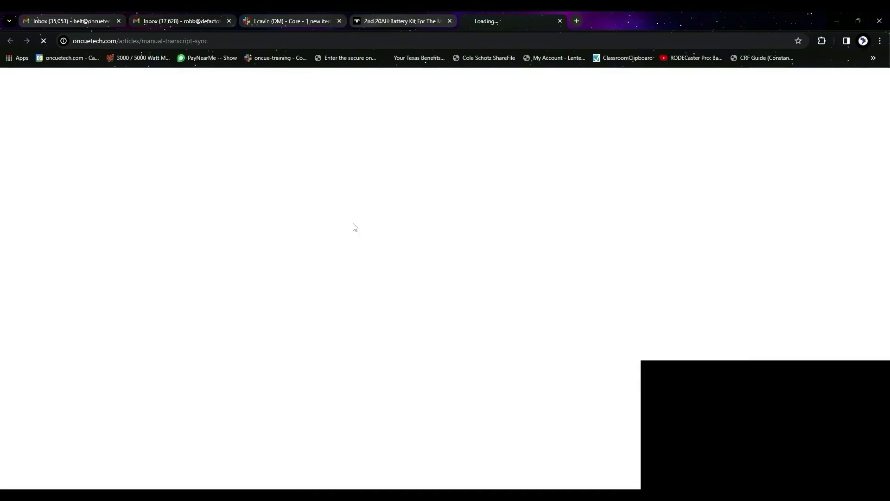
scroll(422, 264, down, 1)
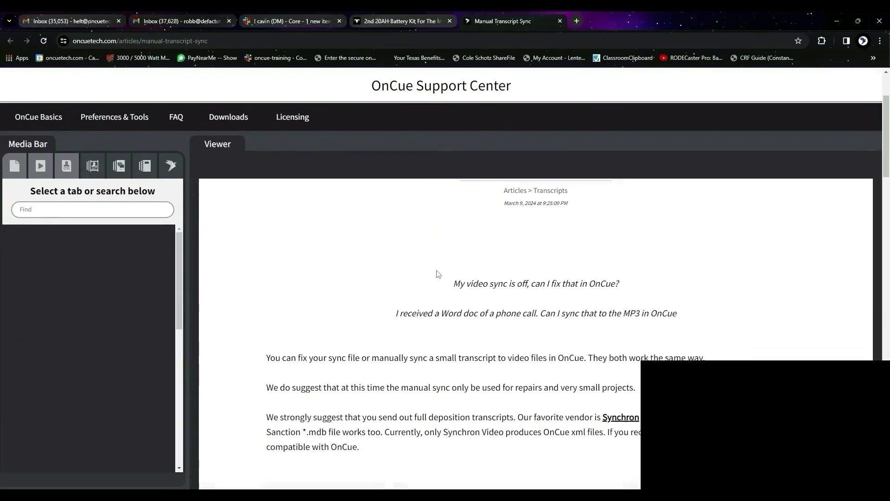
scroll(473, 283, down, 1)
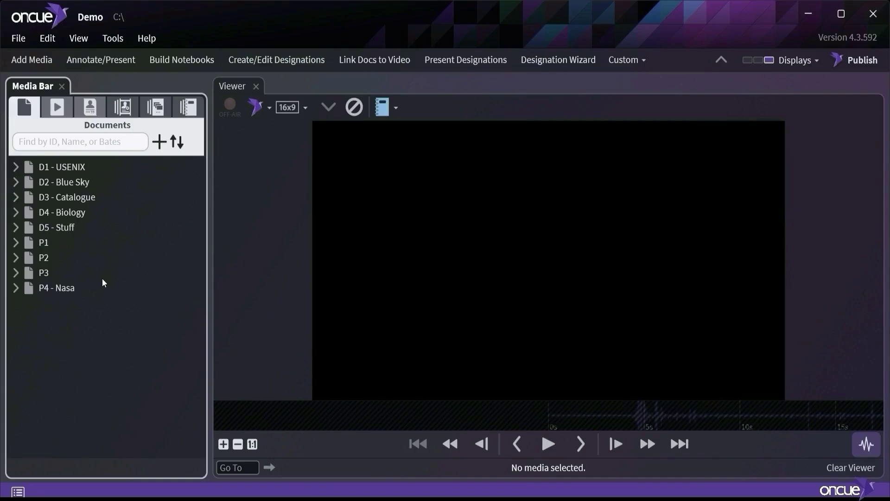
Step: Display D3 - Catalogue in the viewer and bring GH012384.MP4 from the Desktop folder OC Files > AV into the case's audiovisuals
drag(67, 197, 395, 248)
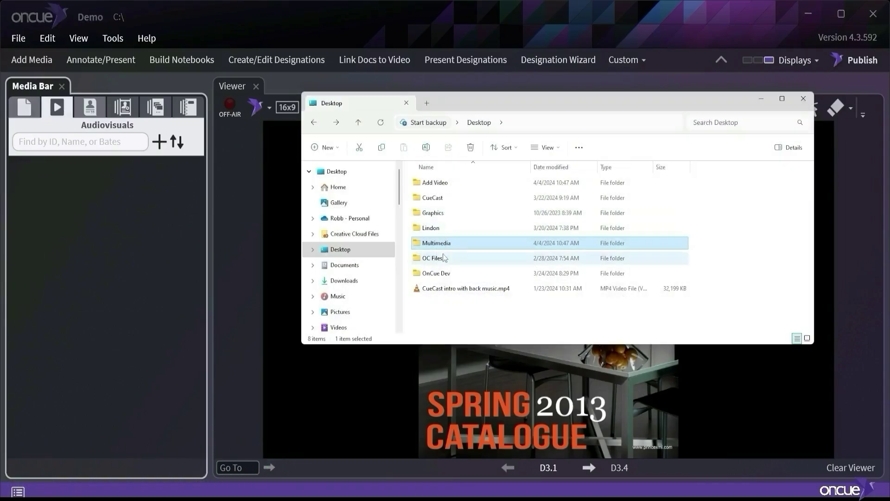
double_click(434, 258)
double_click(435, 185)
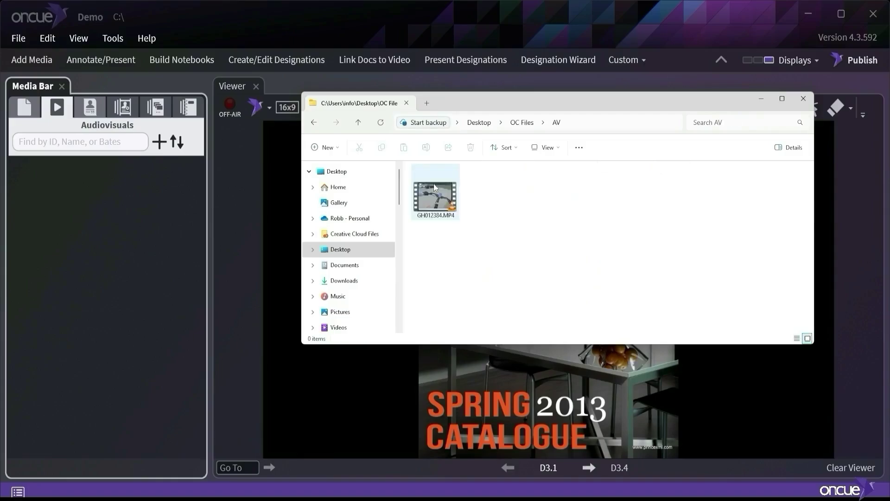
drag(433, 183, 71, 279)
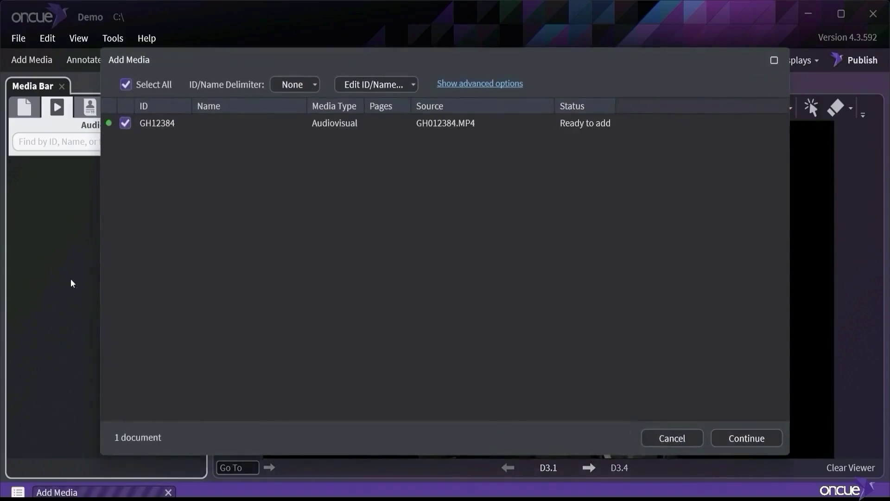
Step: Set the ID of the incoming GH012384.MP4 video to V1 and add it to the case
click(163, 124)
click(163, 124)
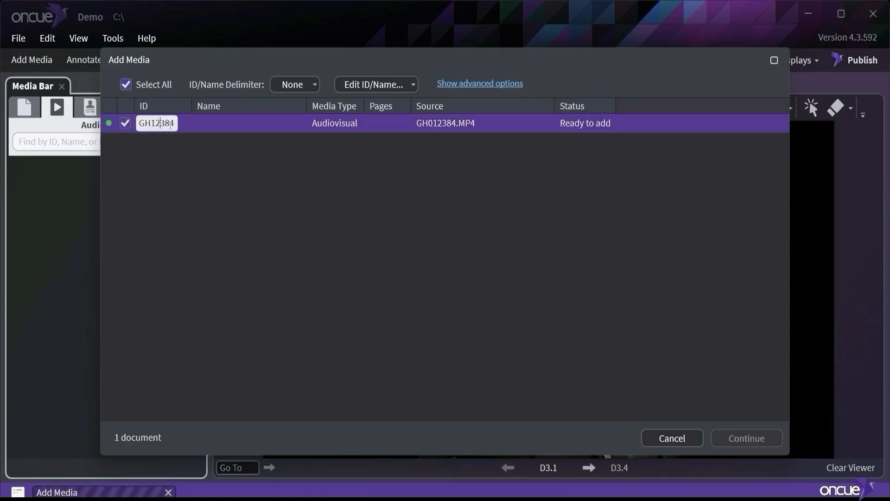
text(V1)
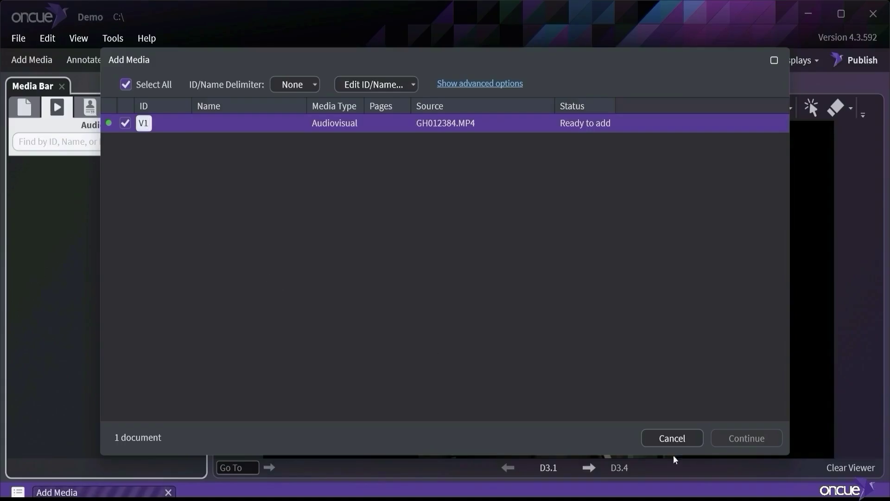
click(674, 377)
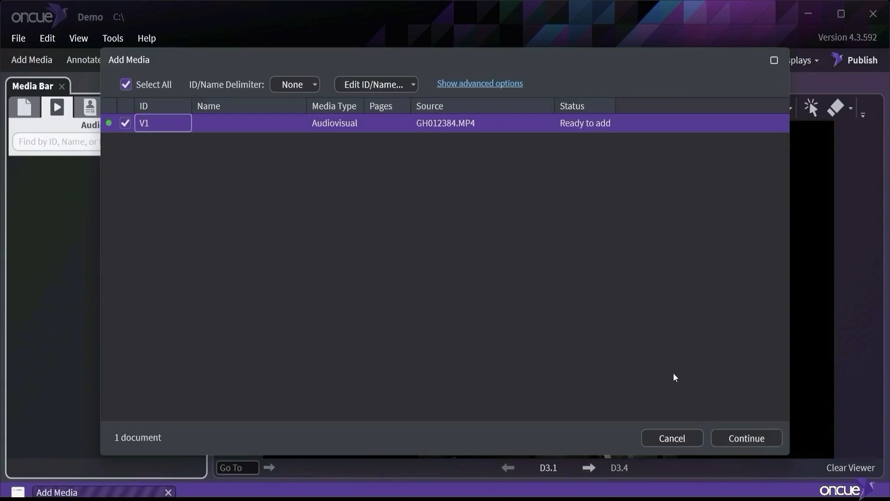
click(723, 437)
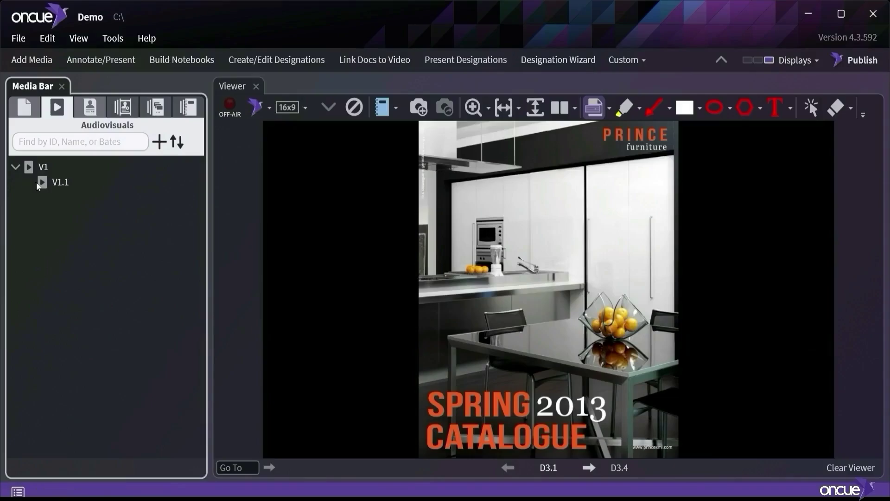
Step: Load V1.1 and save a clip of it running from 00:07:07.54 to 00:07:20.76
click(49, 184)
click(385, 384)
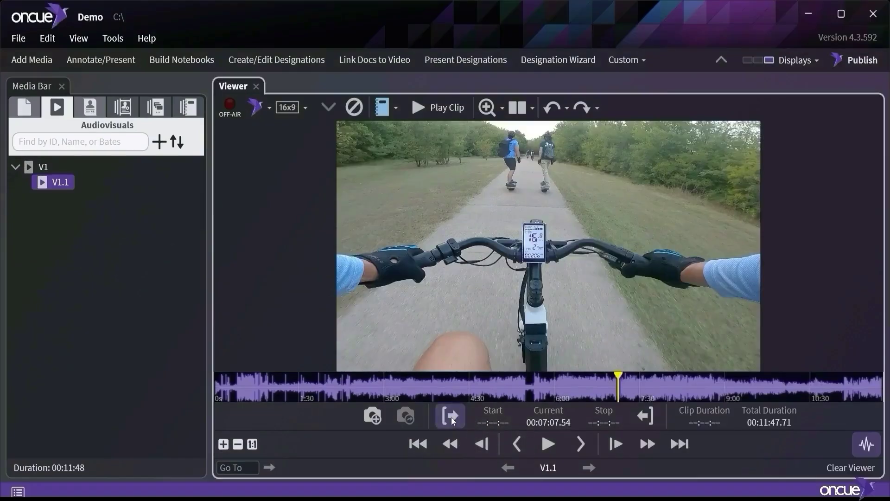
click(452, 420)
click(631, 384)
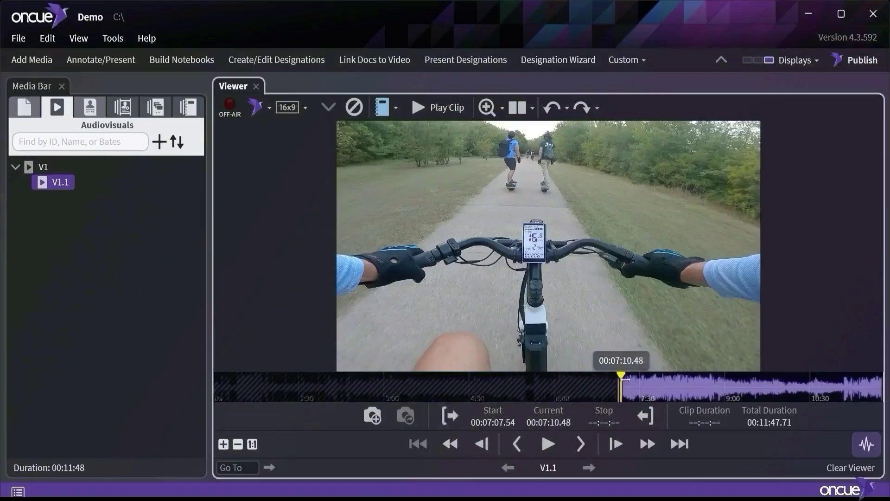
click(644, 415)
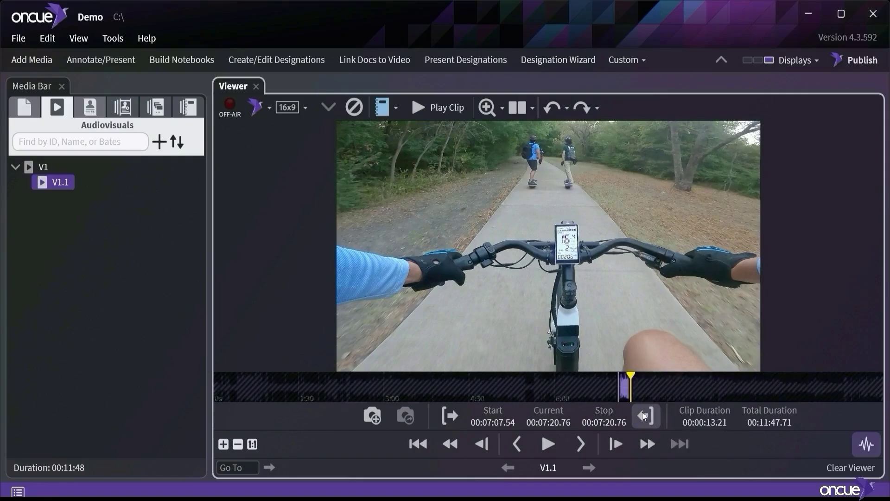
click(372, 415)
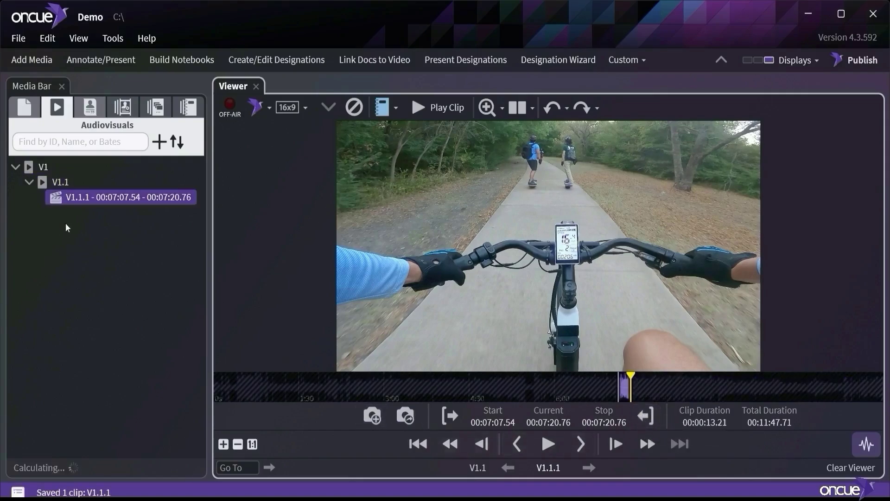
click(68, 203)
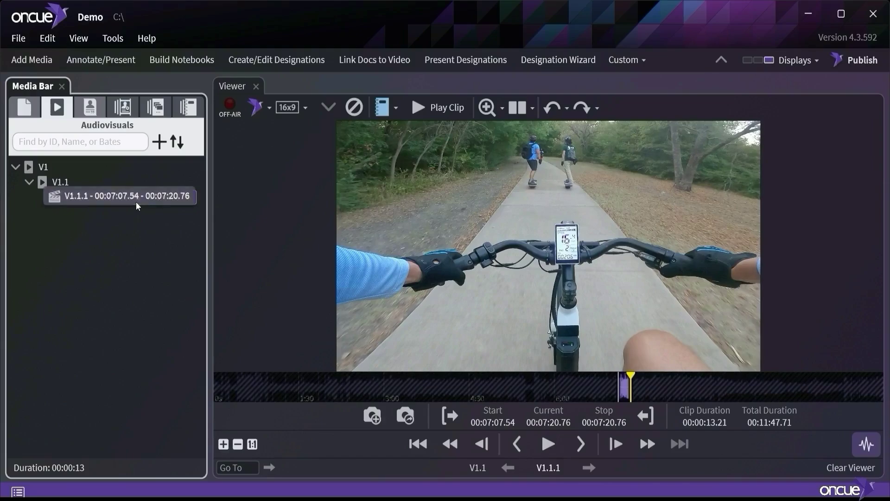
Step: Reload the full V1 video, zoom in on the bike's speed display, and save a clip from 00:08:33.34 to 00:08:48.52
double_click(29, 170)
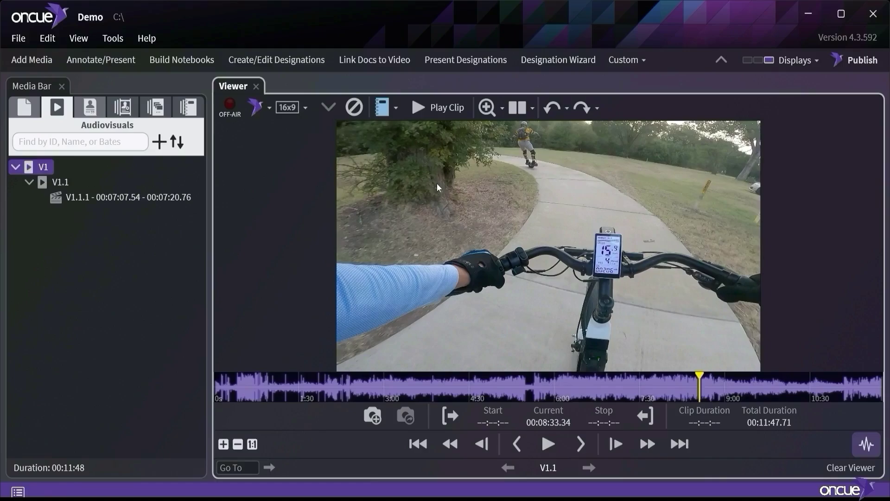
click(486, 109)
drag(544, 213, 668, 287)
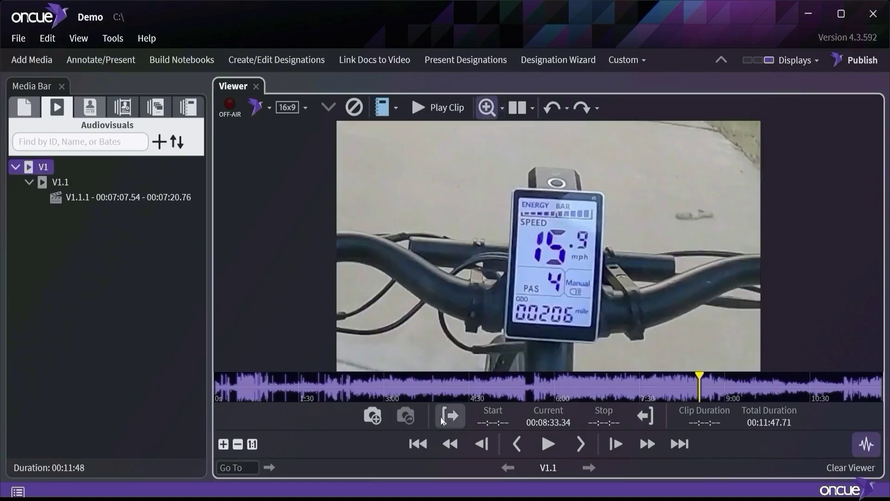
click(442, 416)
click(714, 387)
click(646, 415)
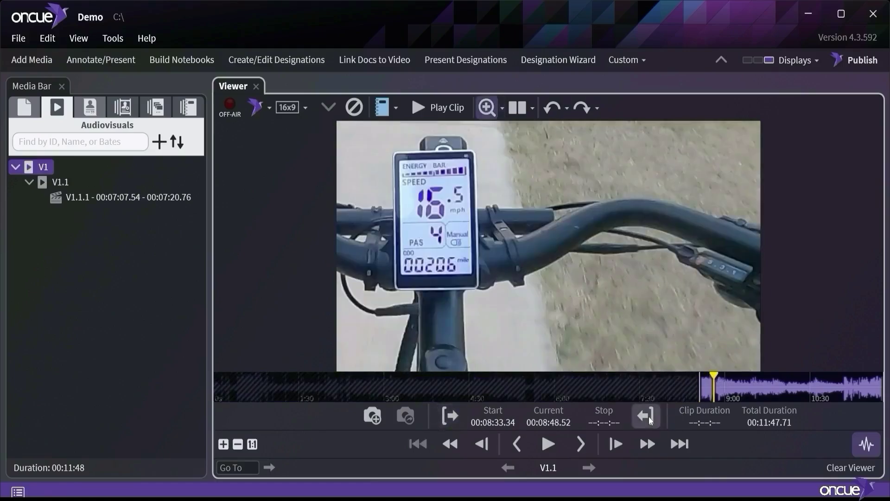
click(373, 416)
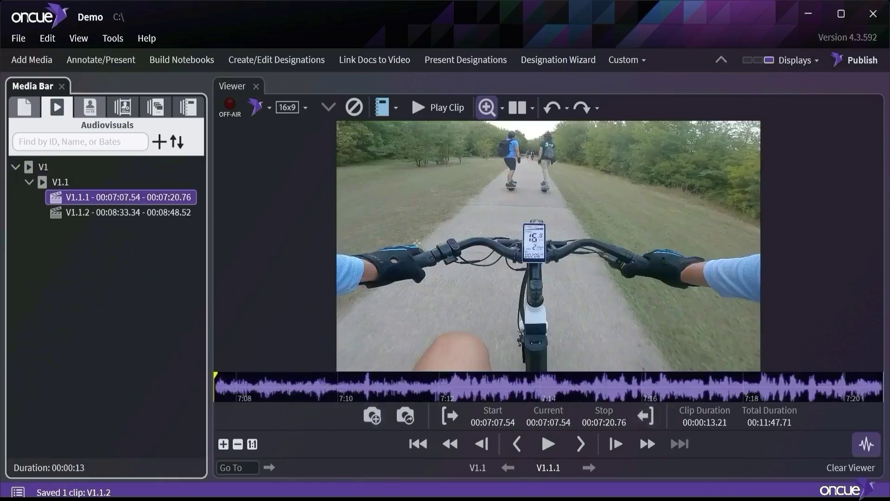
Step: Play back clips V1.1.1 and V1.1.2, zooming in on the rider ahead while V1.1.2 plays, and return to V1.1.1
click(419, 109)
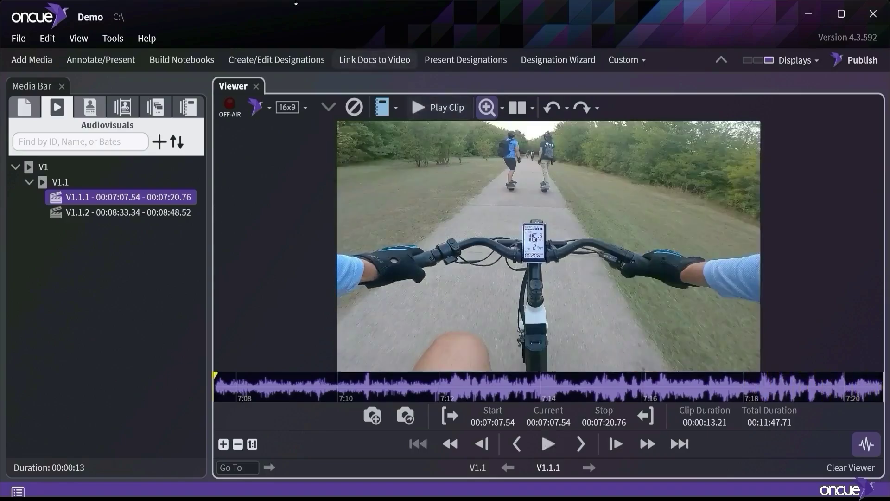
click(124, 213)
click(548, 443)
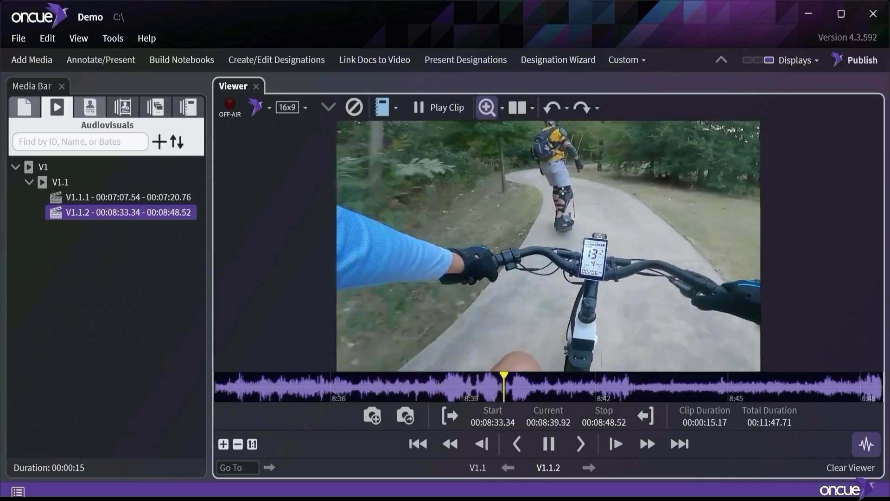
drag(478, 139, 577, 211)
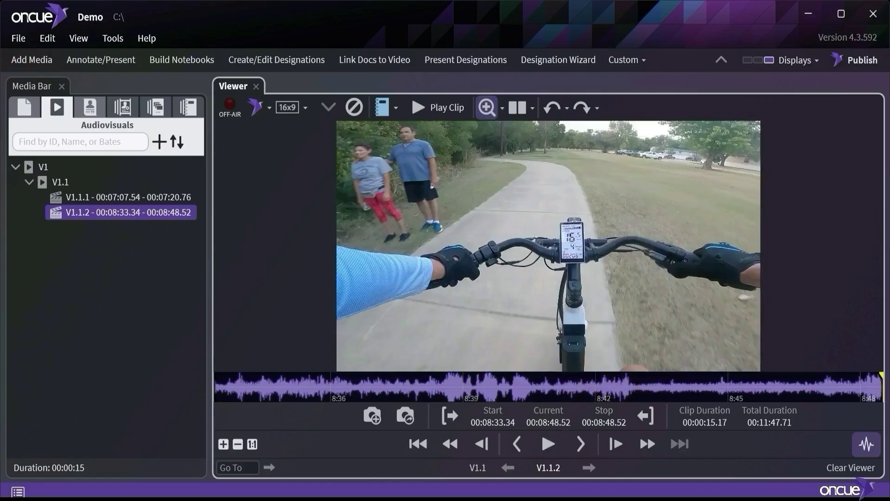
click(173, 199)
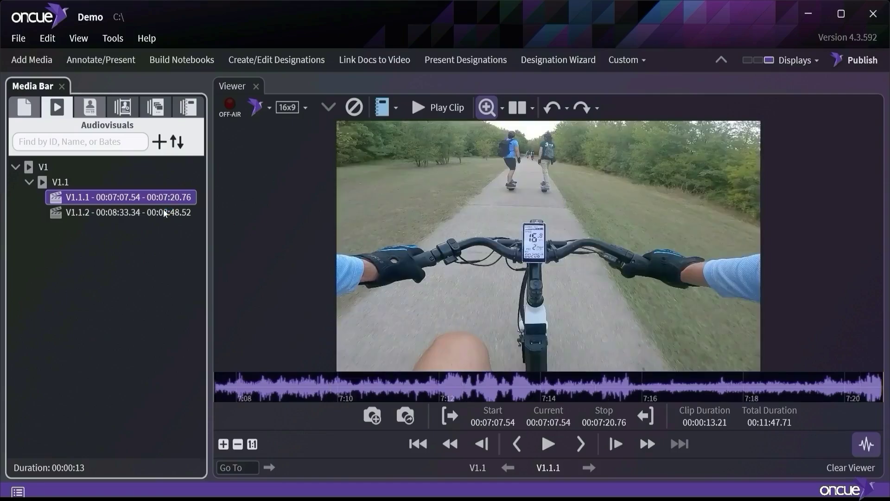
Step: Load clip V1.1.2 and split the viewer to show it side by side with D2 - Blue Sky
click(164, 213)
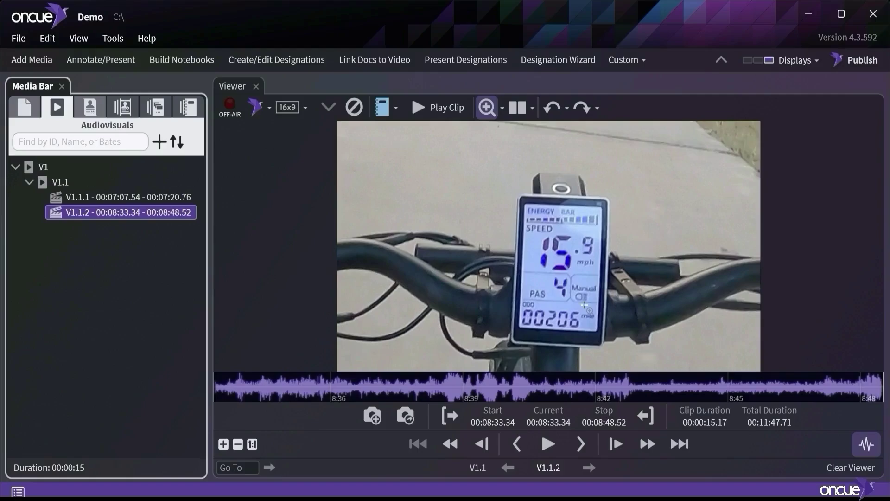
click(516, 108)
click(28, 107)
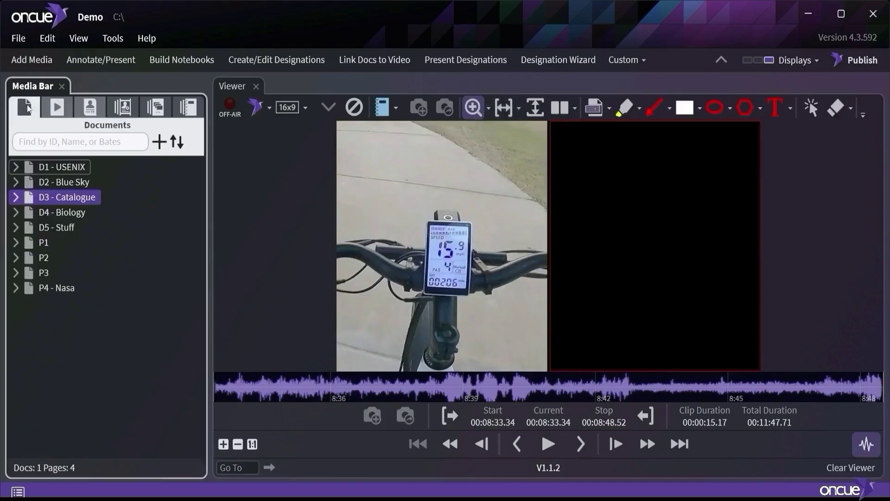
double_click(51, 185)
Step: Go on air with the split view, play clip V1.1.2, and zoom in on the Blue-sky printing title of D2.1 during playback
click(230, 106)
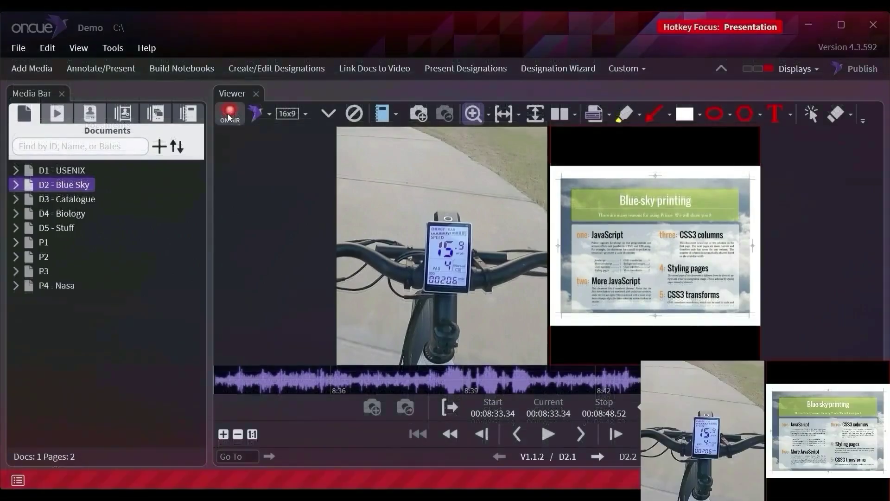
click(543, 435)
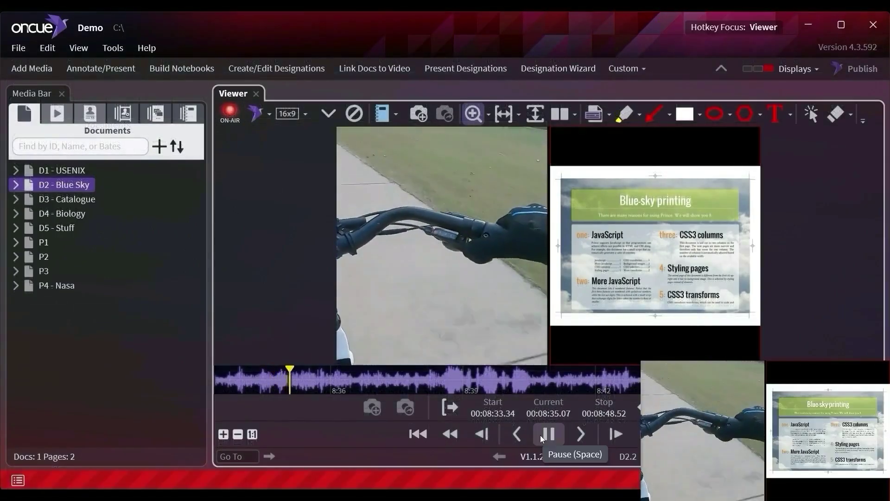
drag(622, 188, 685, 249)
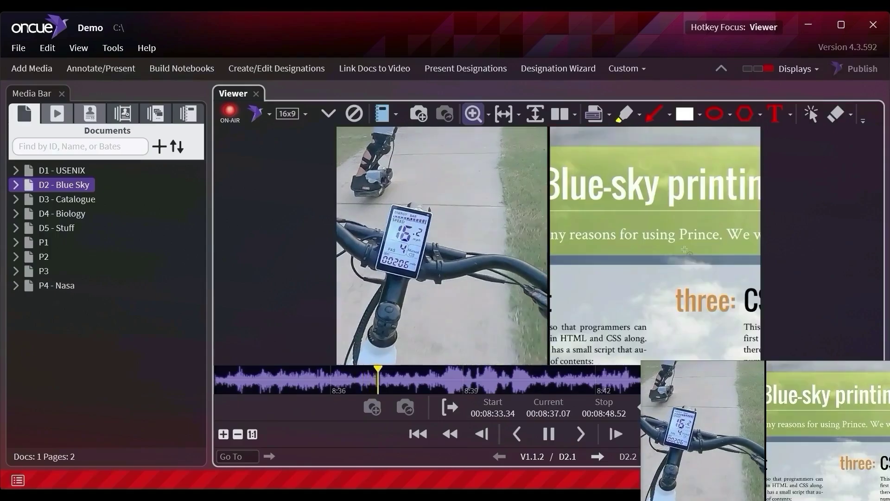
right_click(678, 247)
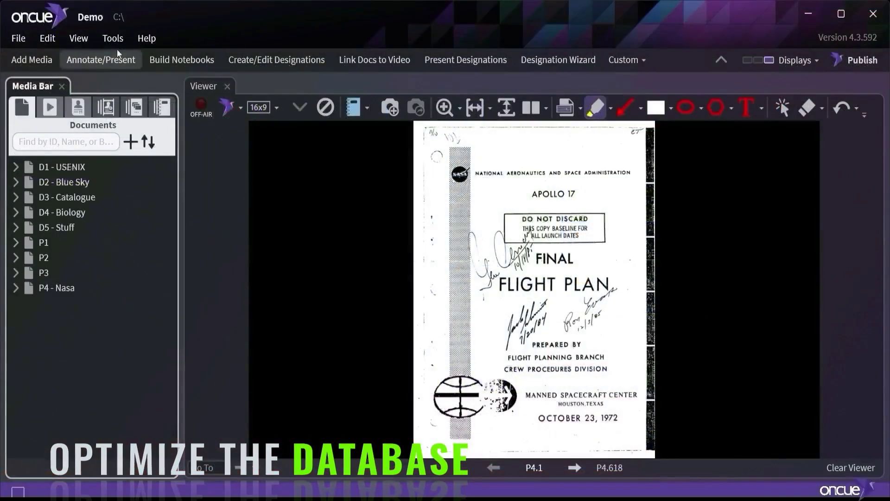
Step: Optimize the case database C:\Demo\oc_dbase.sqlite and review the status log through to its end
click(116, 40)
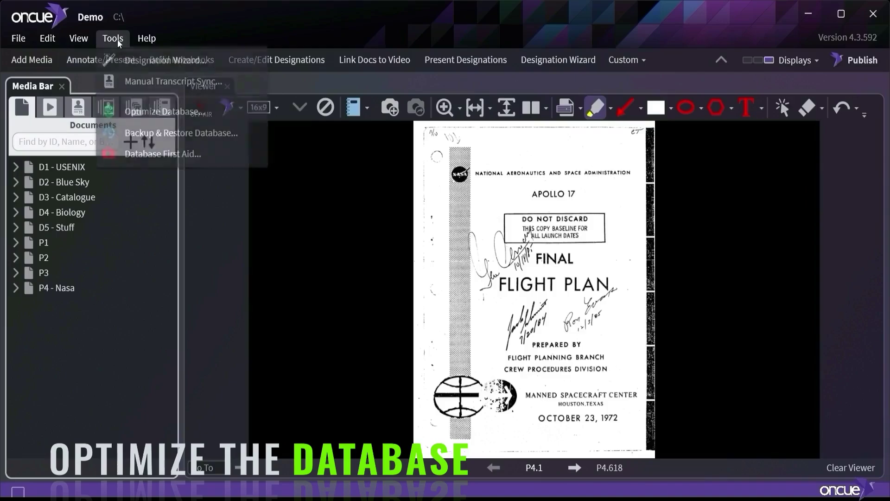
click(134, 107)
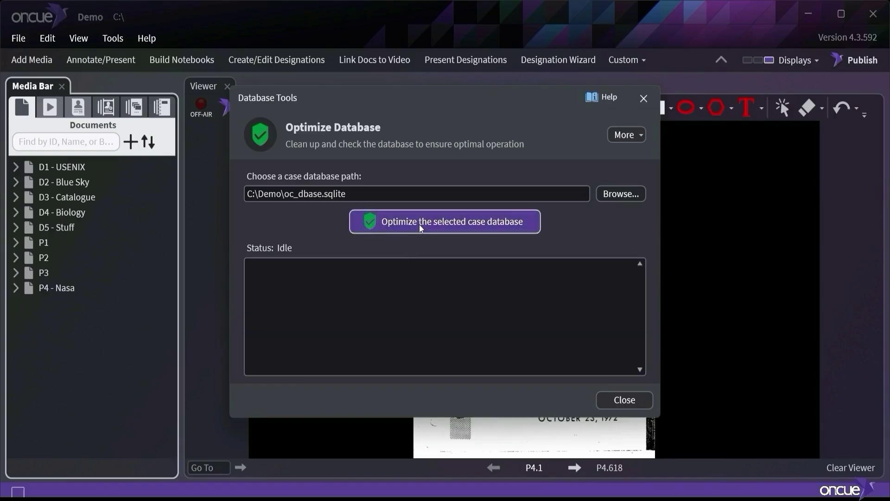
click(420, 225)
scroll(441, 300, down, 1)
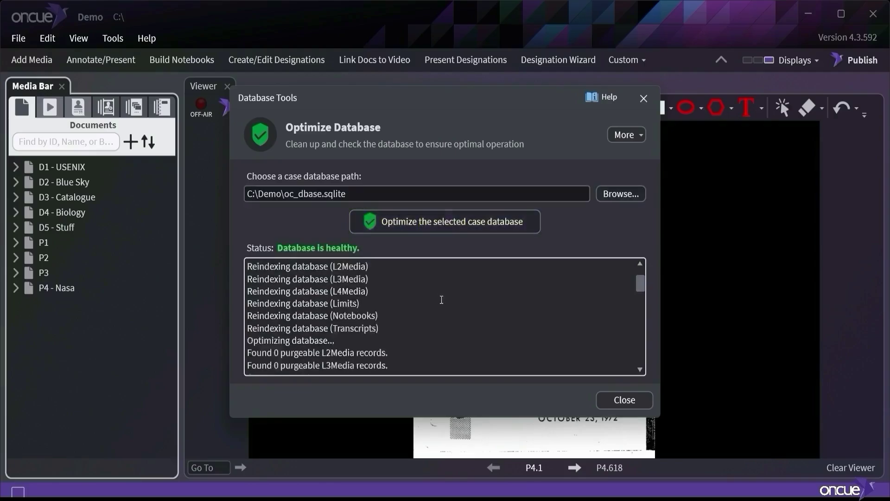
scroll(441, 300, down, 12)
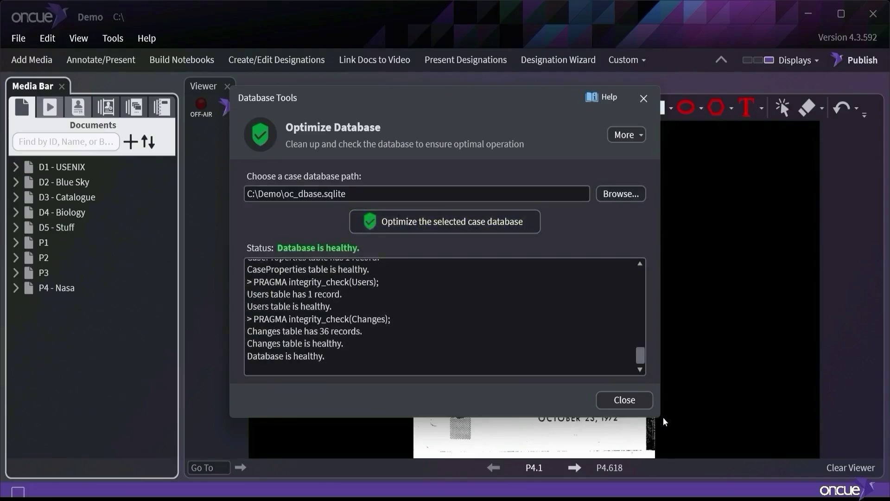